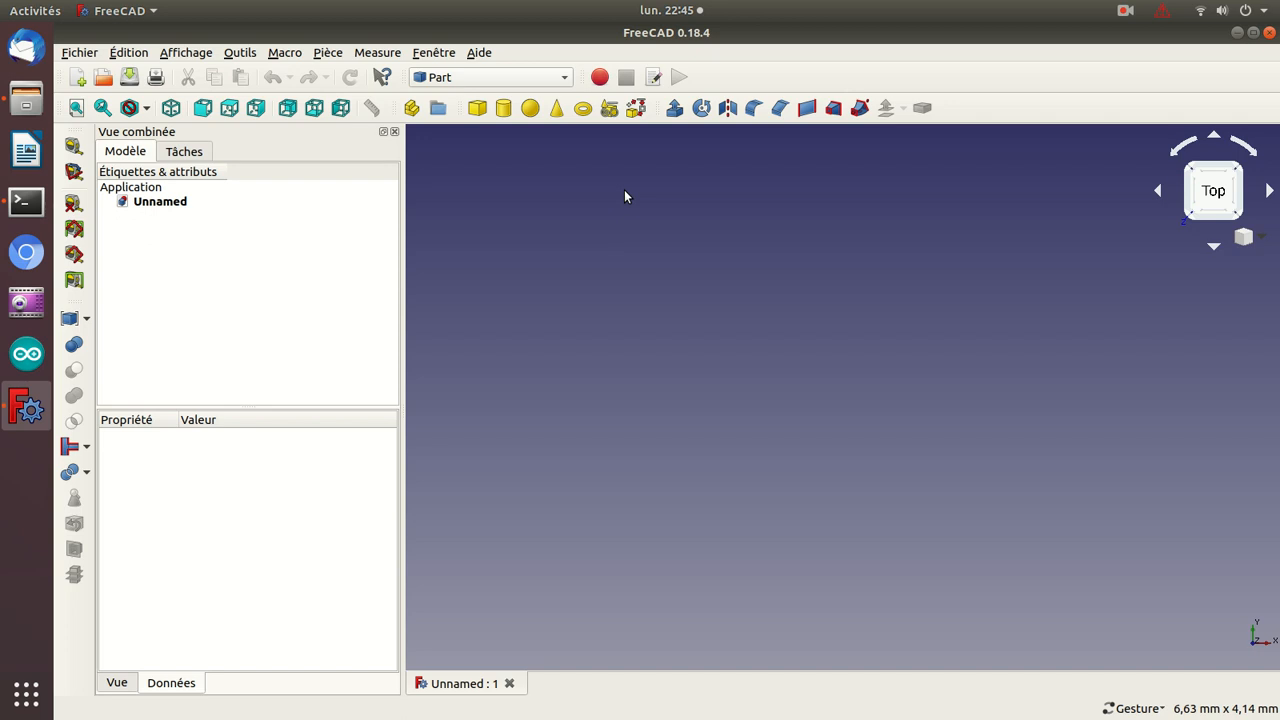
- Create an ellipsoid primitive with radii of 2, 4 and 4 mm
{"action": "key", "text": "0"}
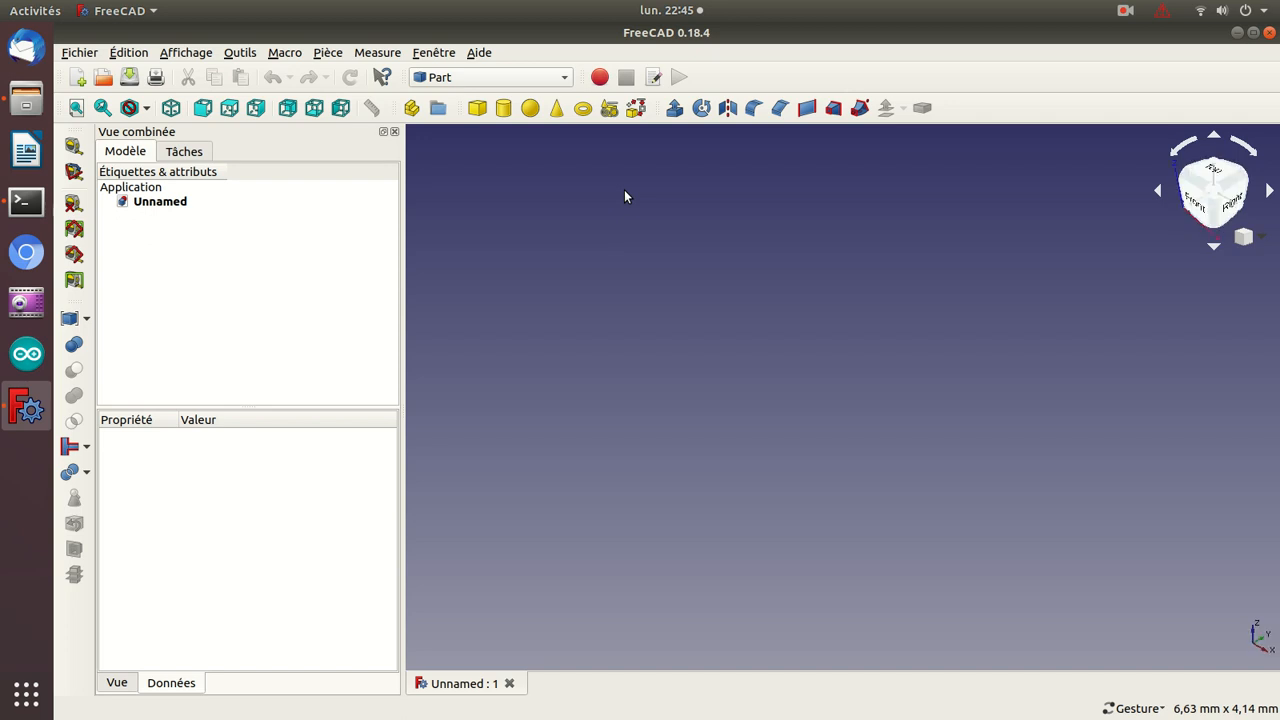
{"action": "left_click", "coordinate": [609, 108]}
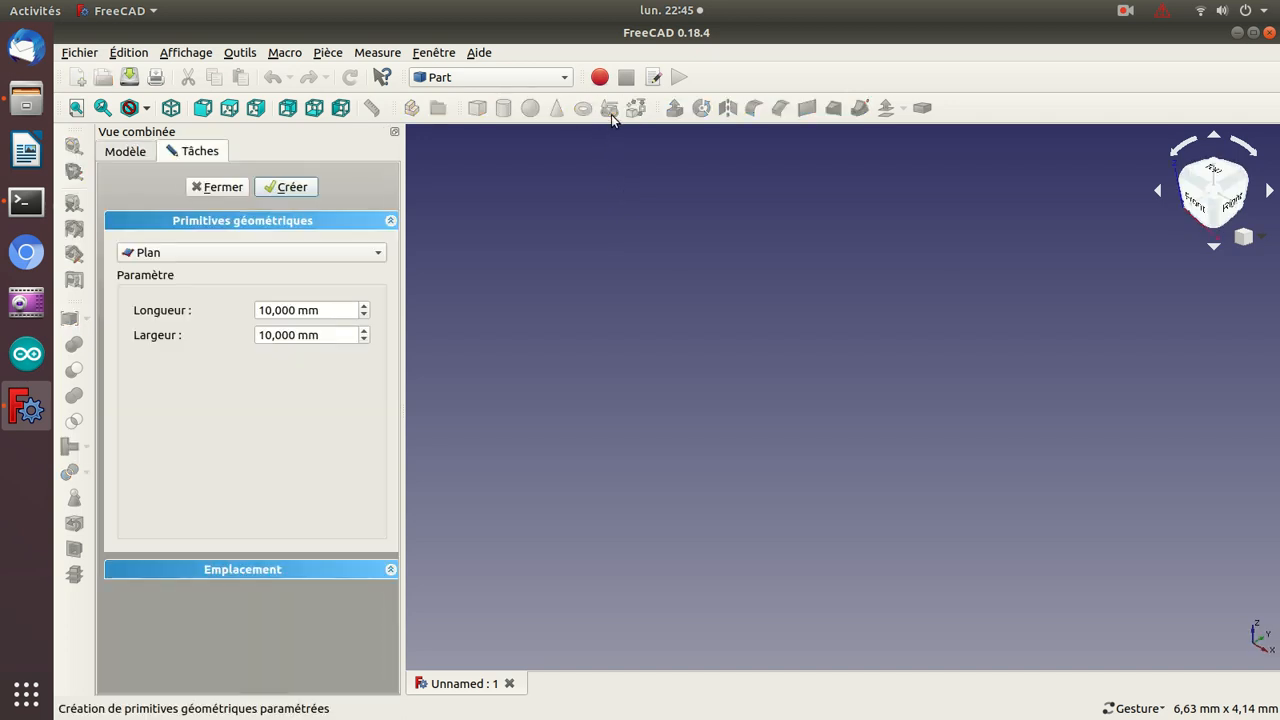
{"action": "left_click", "coordinate": [241, 252]}
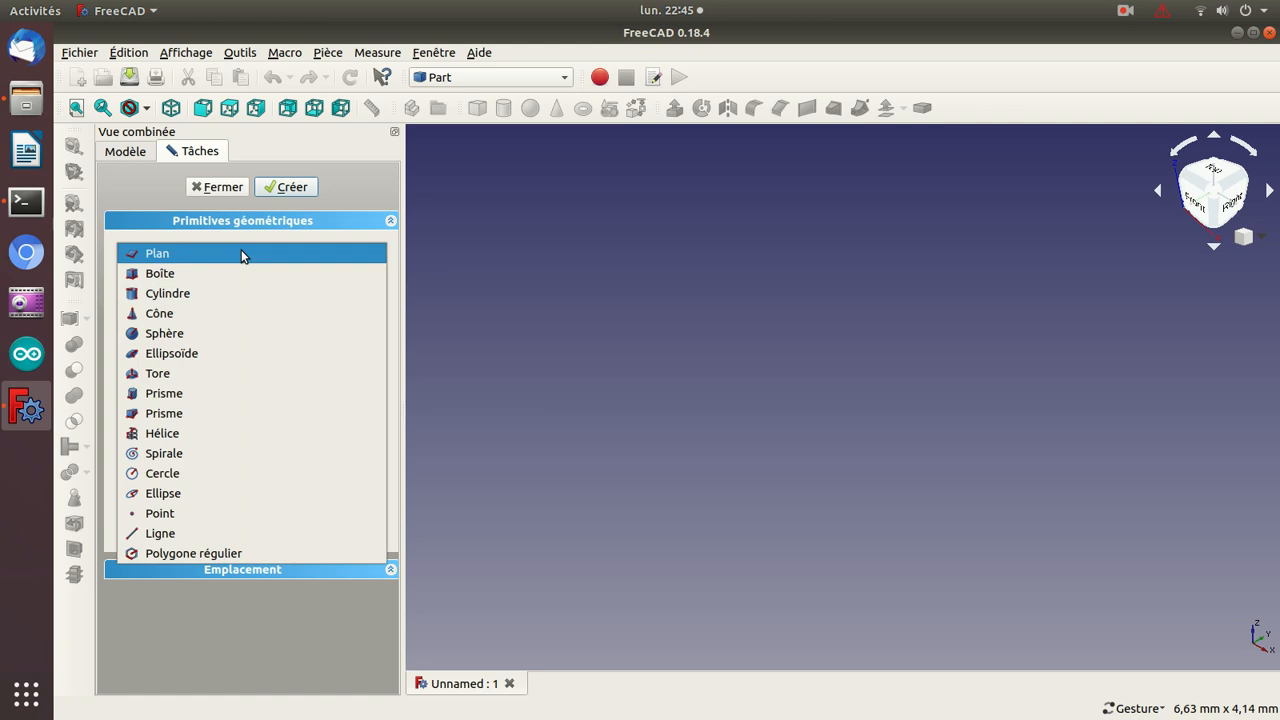
{"action": "left_click", "coordinate": [200, 353]}
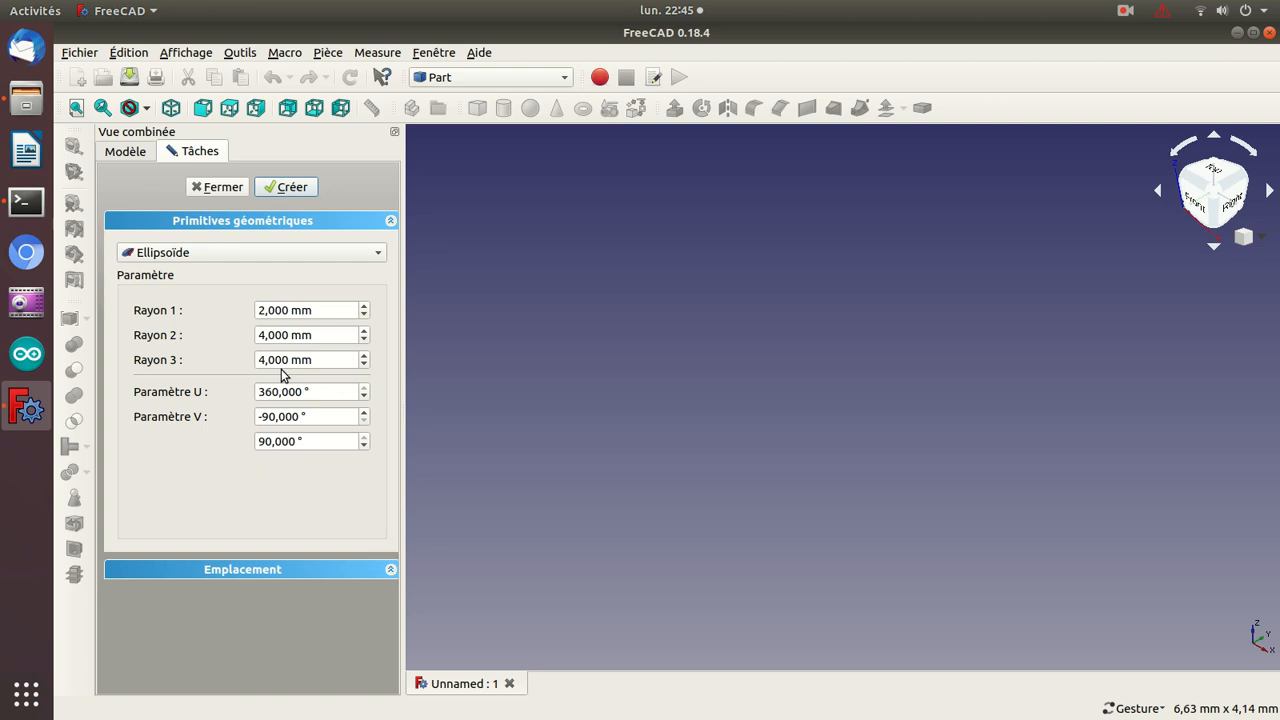
{"action": "left_click", "coordinate": [286, 192]}
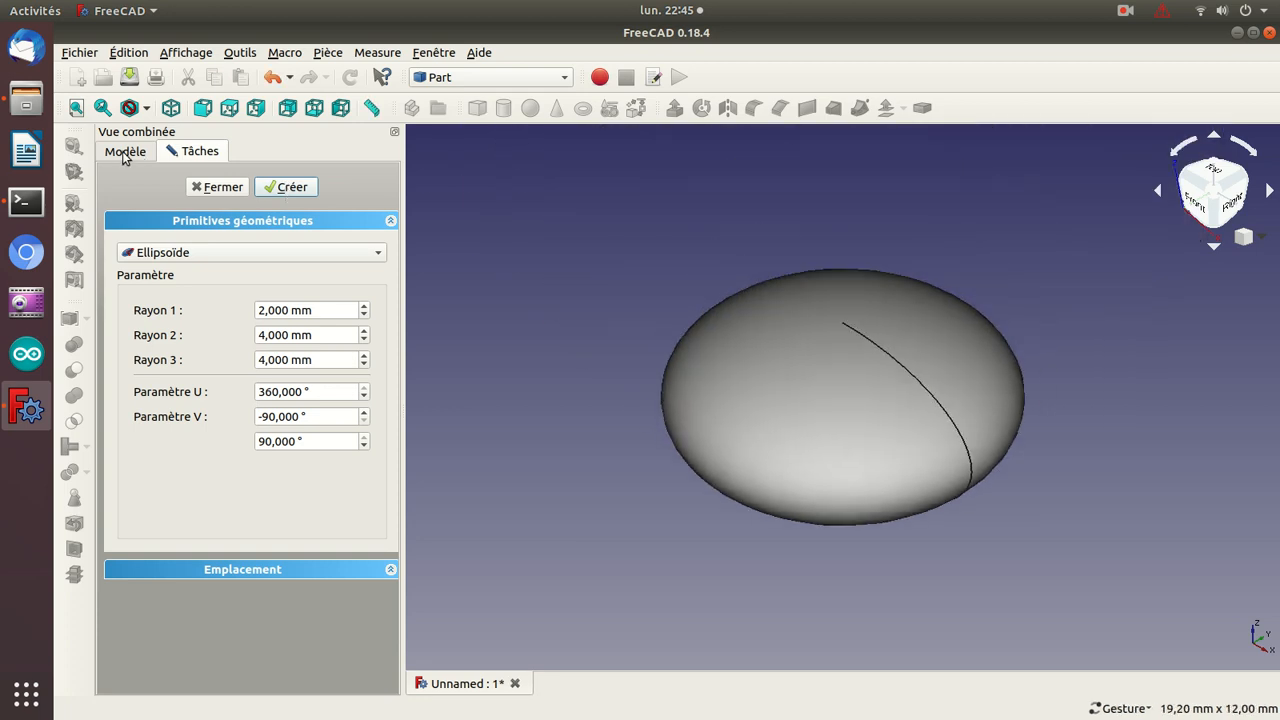
{"action": "left_click", "coordinate": [220, 187]}
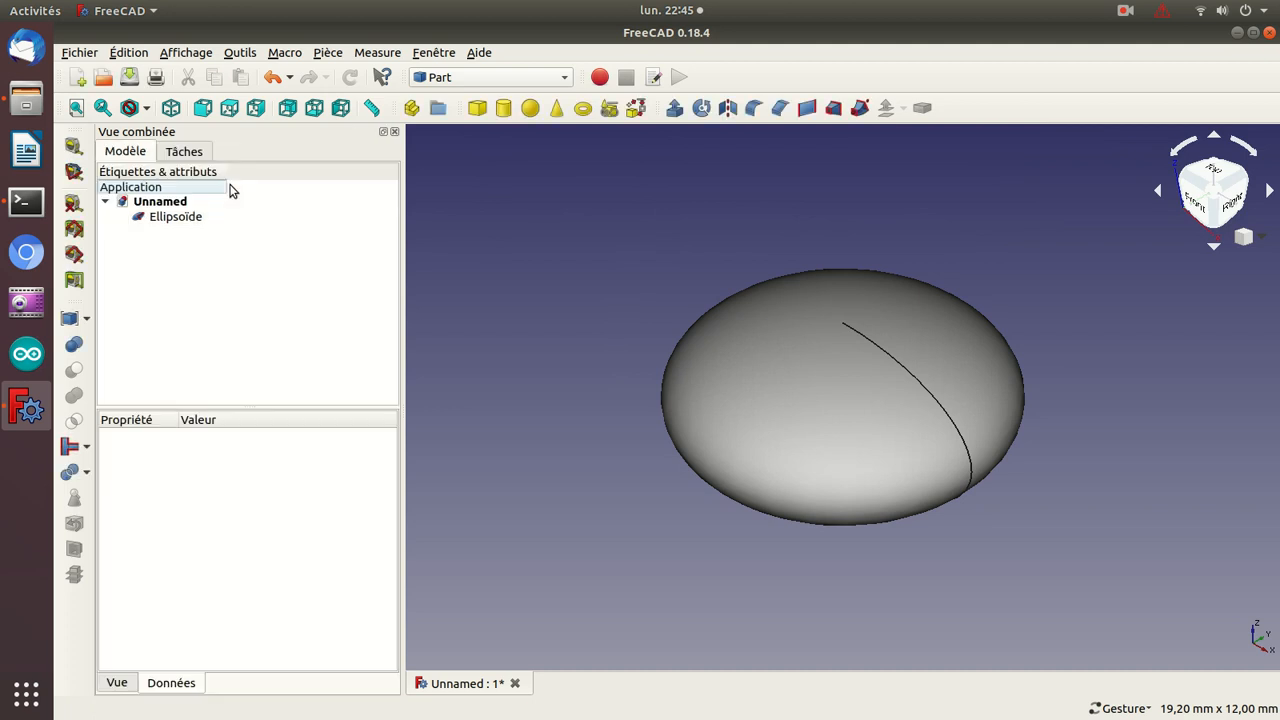
- Create a six-sided regular prism primitive with a 2 mm circumradius and 10 mm height
{"action": "left_click", "coordinate": [609, 108]}
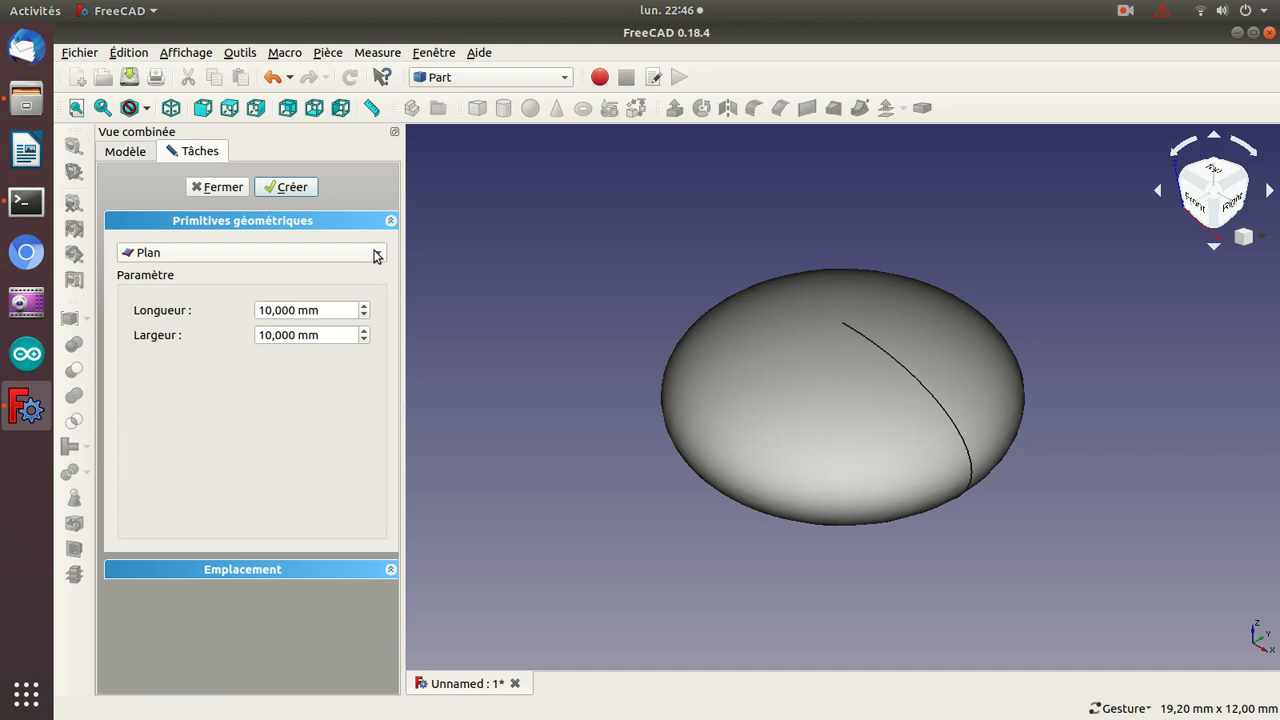
{"action": "left_click", "coordinate": [376, 257]}
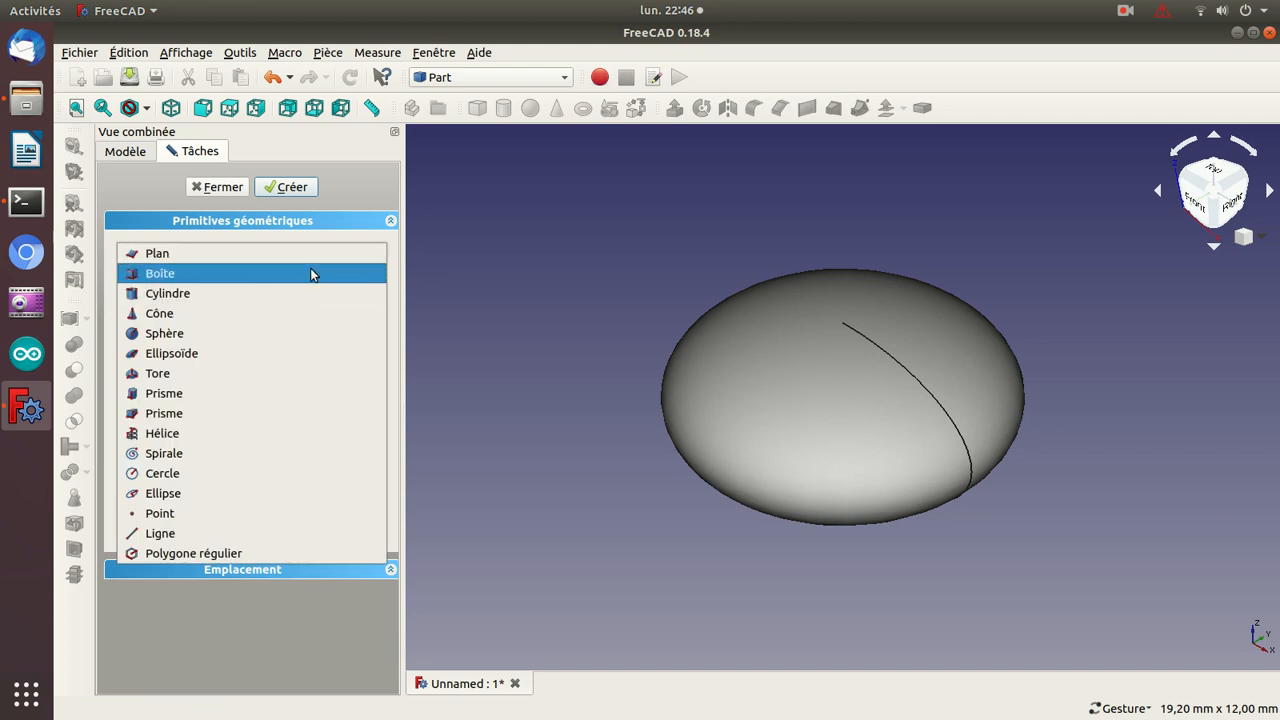
{"action": "left_click", "coordinate": [254, 393]}
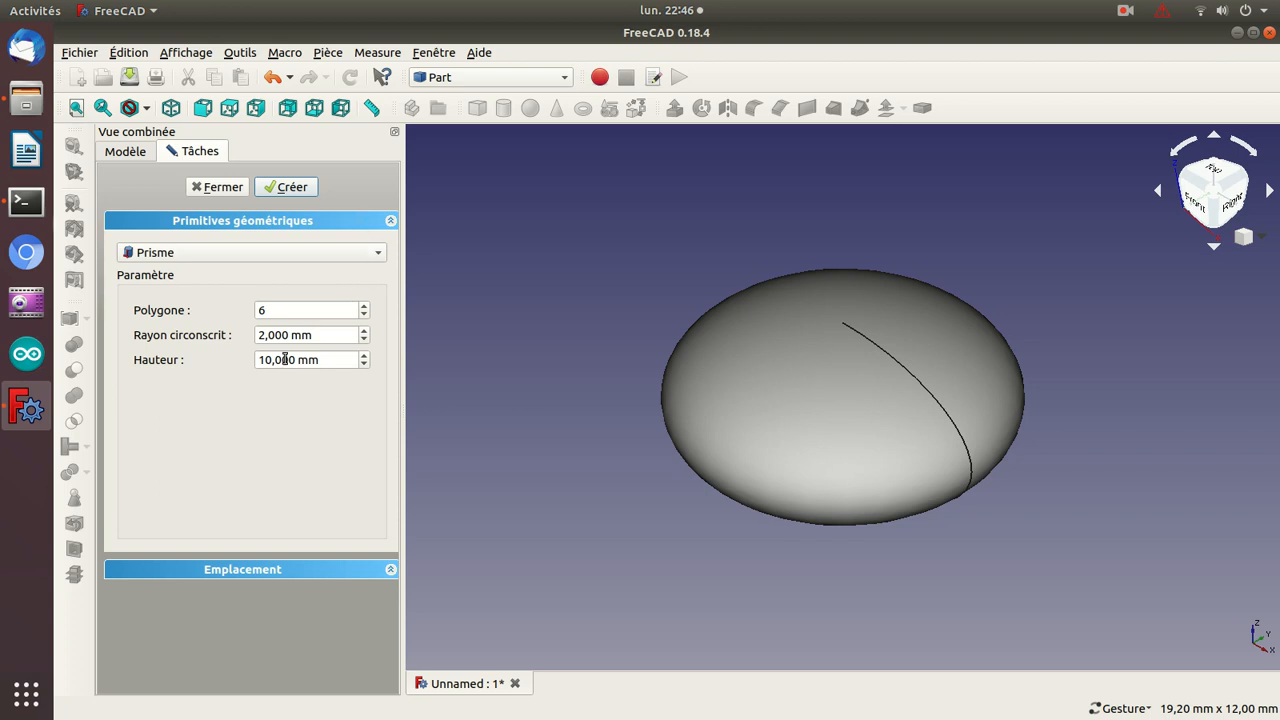
{"action": "left_click", "coordinate": [293, 190]}
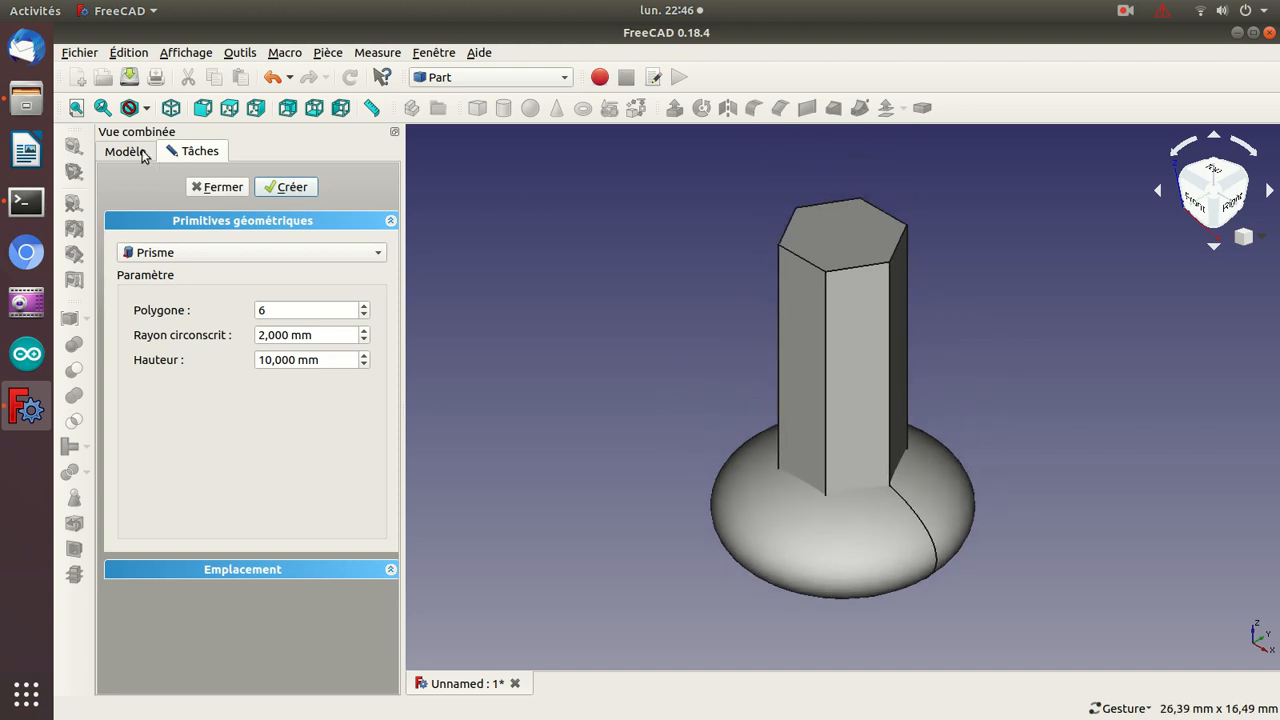
{"action": "left_click", "coordinate": [125, 151]}
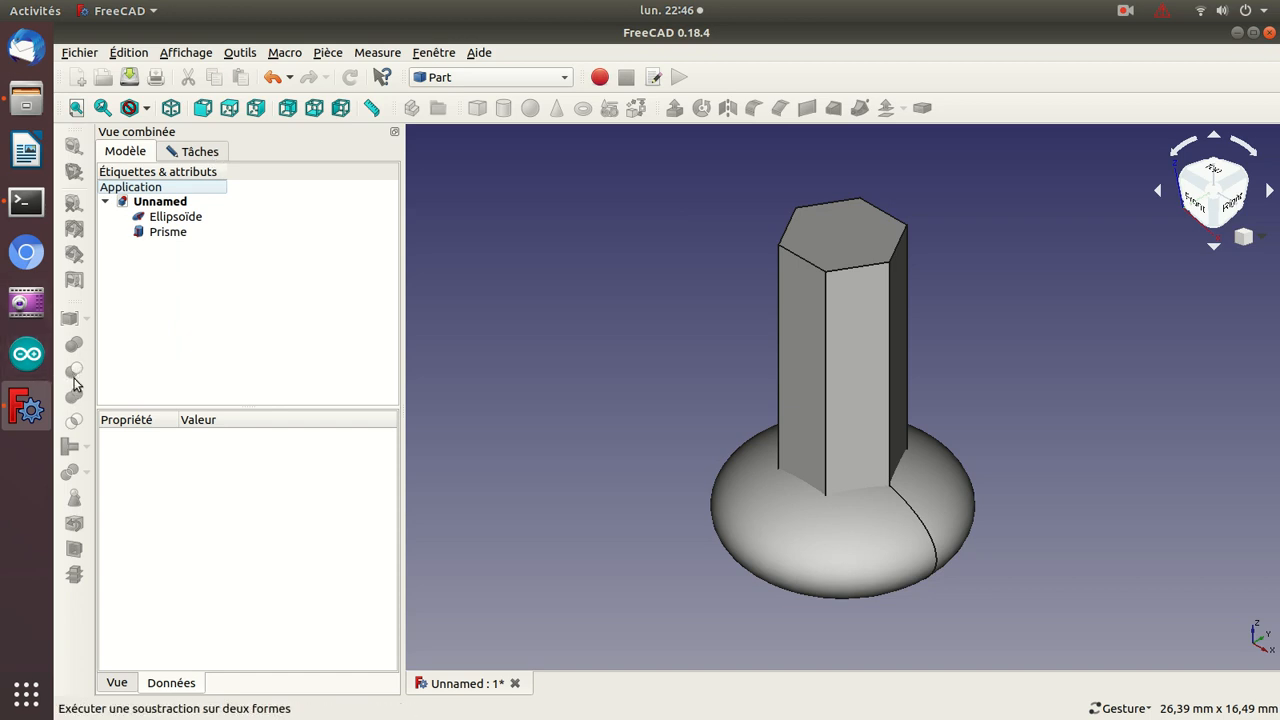
{"action": "left_click", "coordinate": [210, 155]}
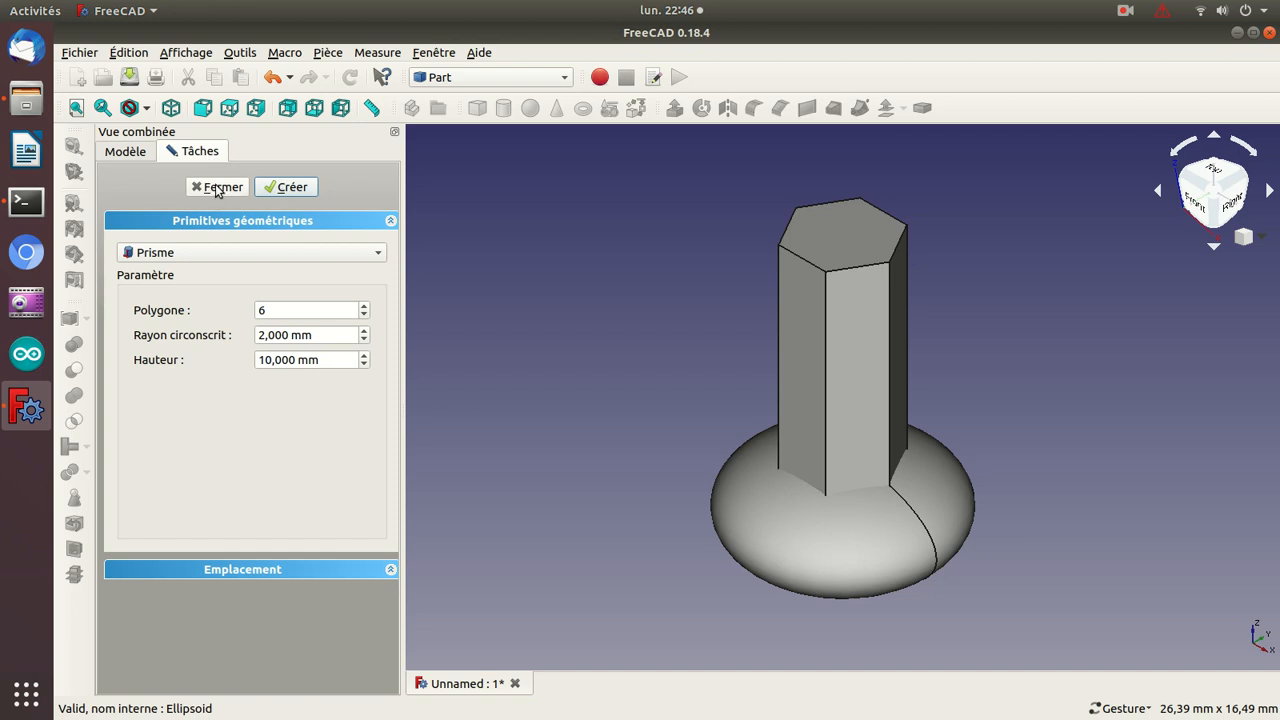
{"action": "left_click", "coordinate": [218, 188]}
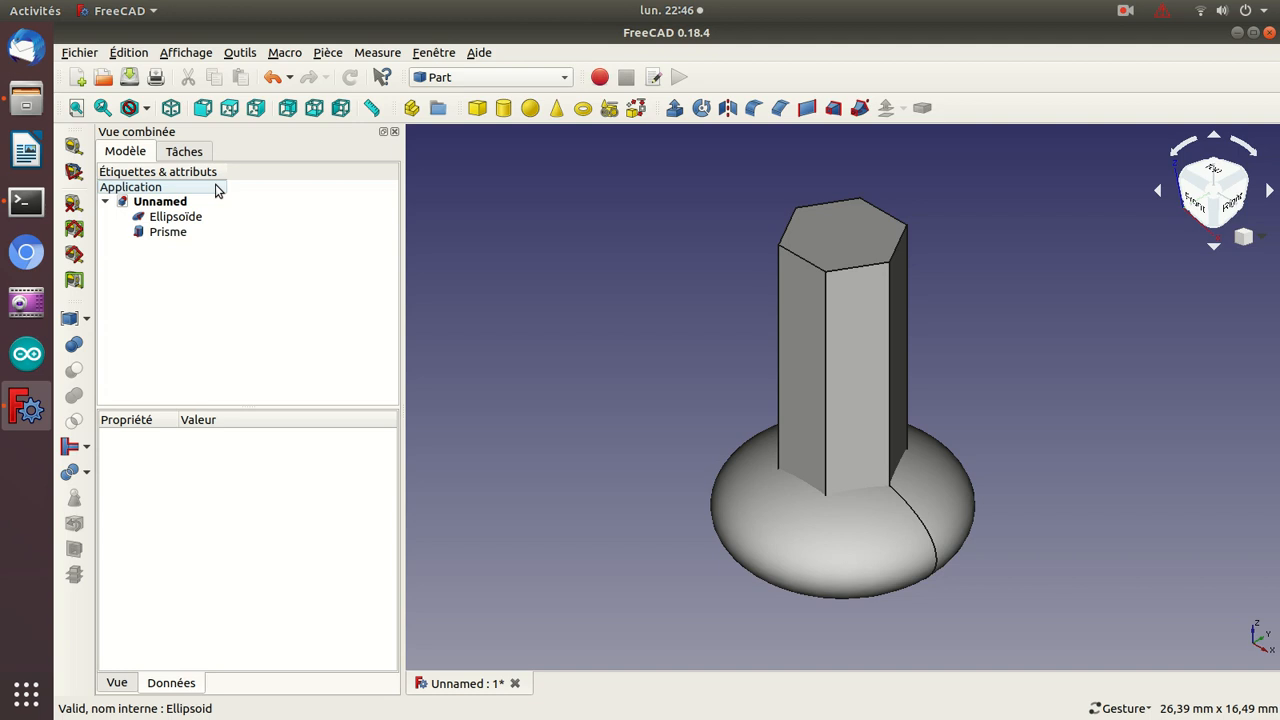
- Set the ellipsoid's Angle3 to 180° to cut it to a half
{"action": "left_click", "coordinate": [160, 233]}
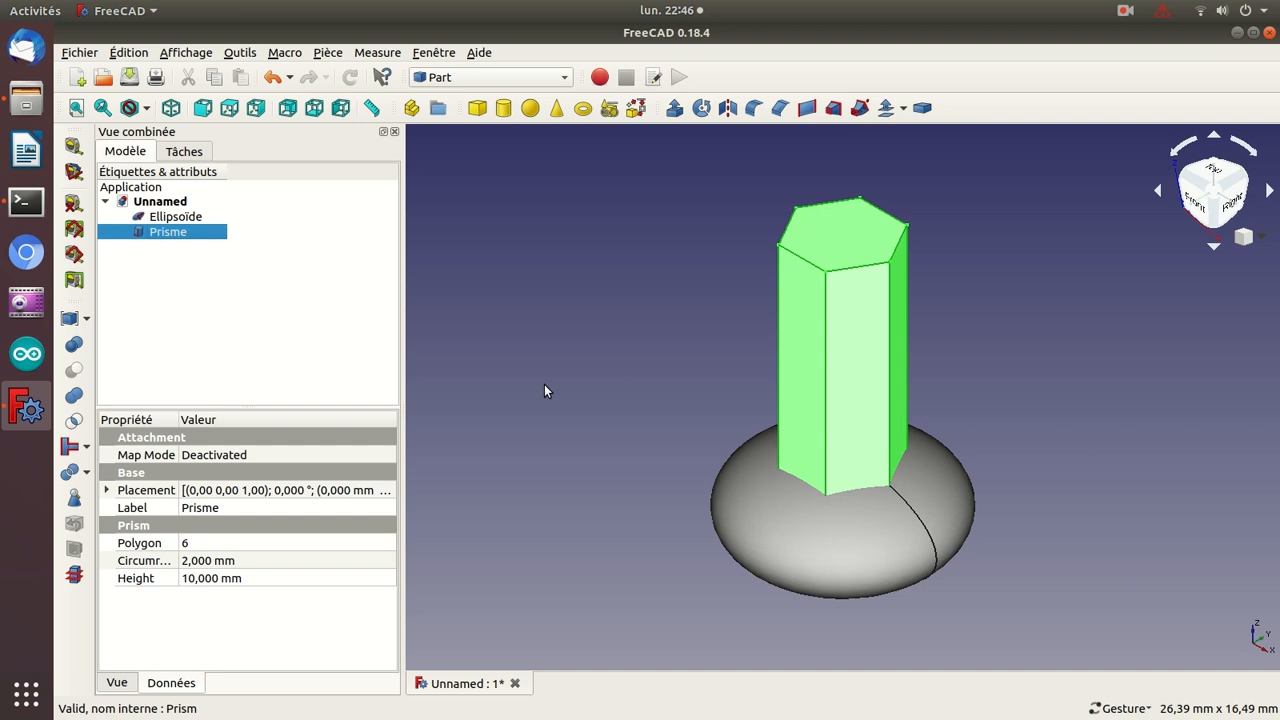
{"action": "left_click", "coordinate": [194, 545]}
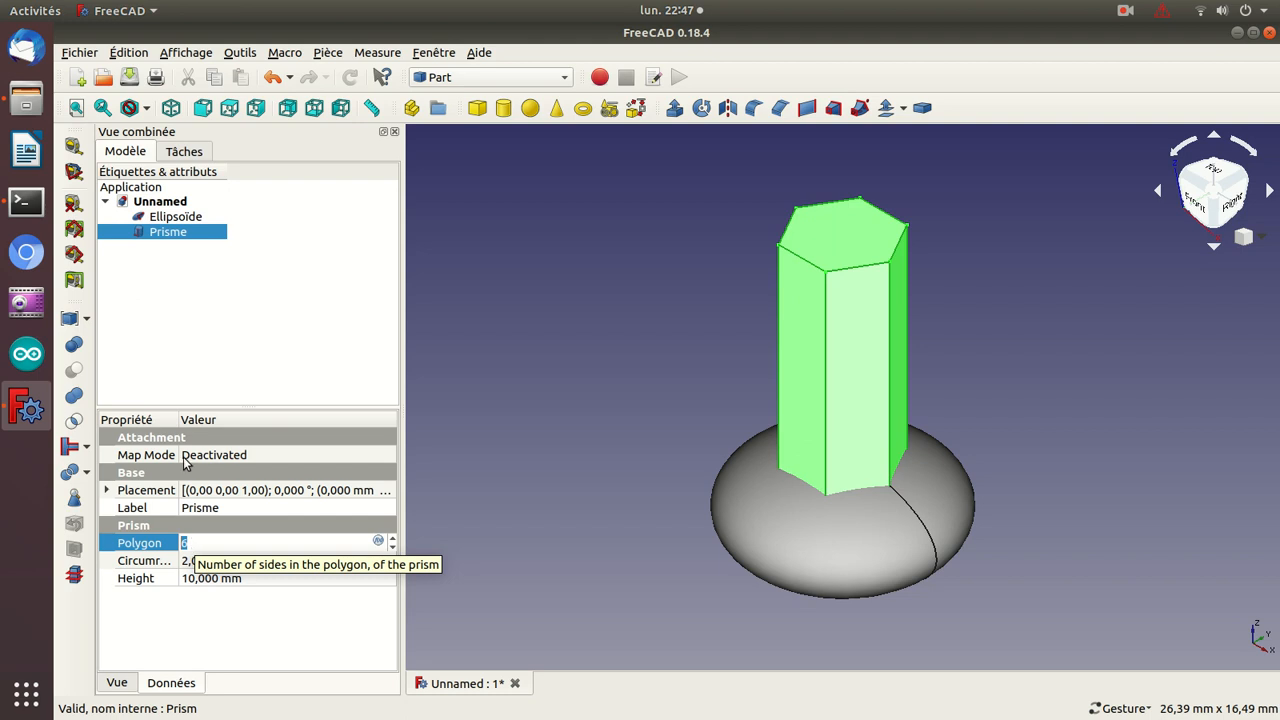
{"action": "left_click", "coordinate": [168, 216]}
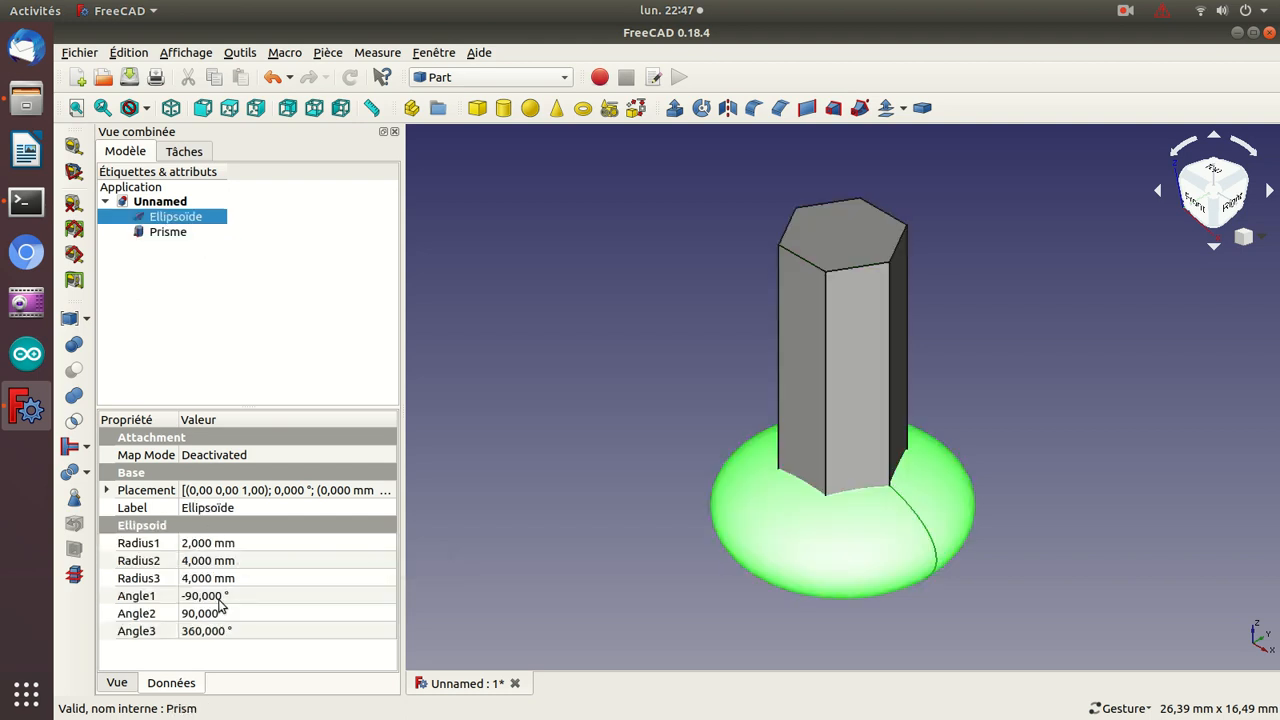
{"action": "left_click", "coordinate": [197, 631]}
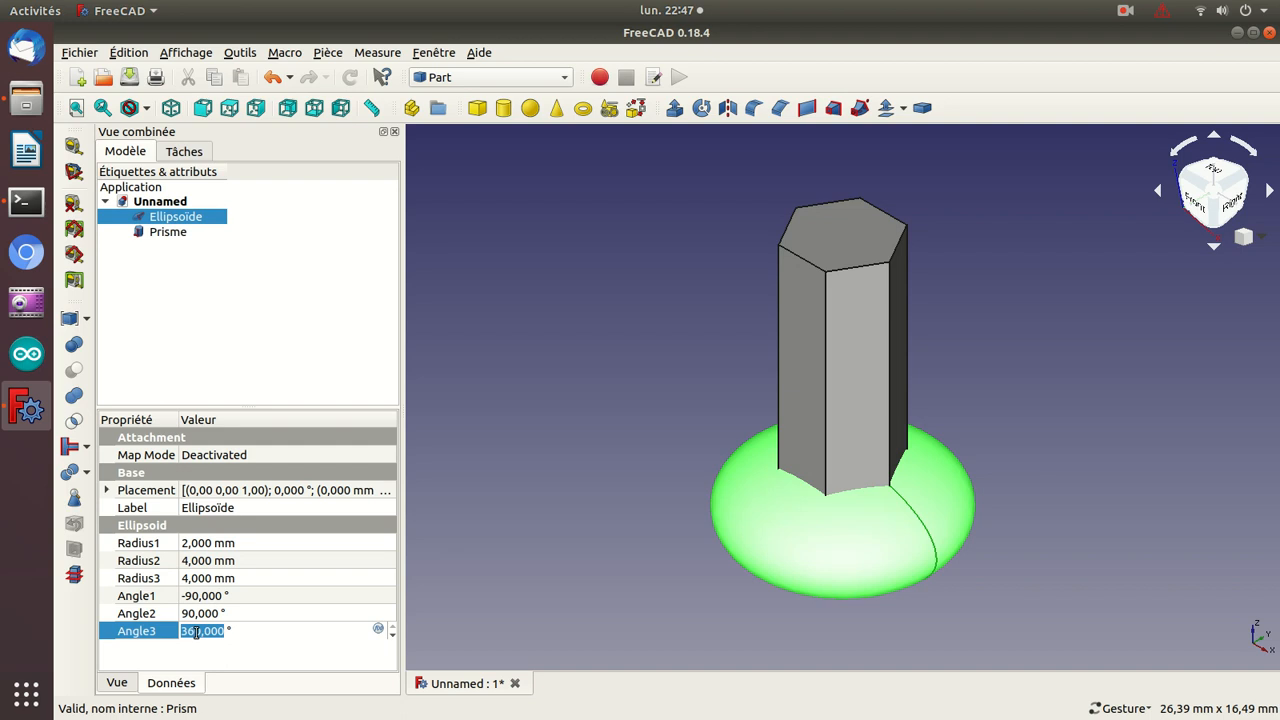
{"action": "type", "text": "180"}
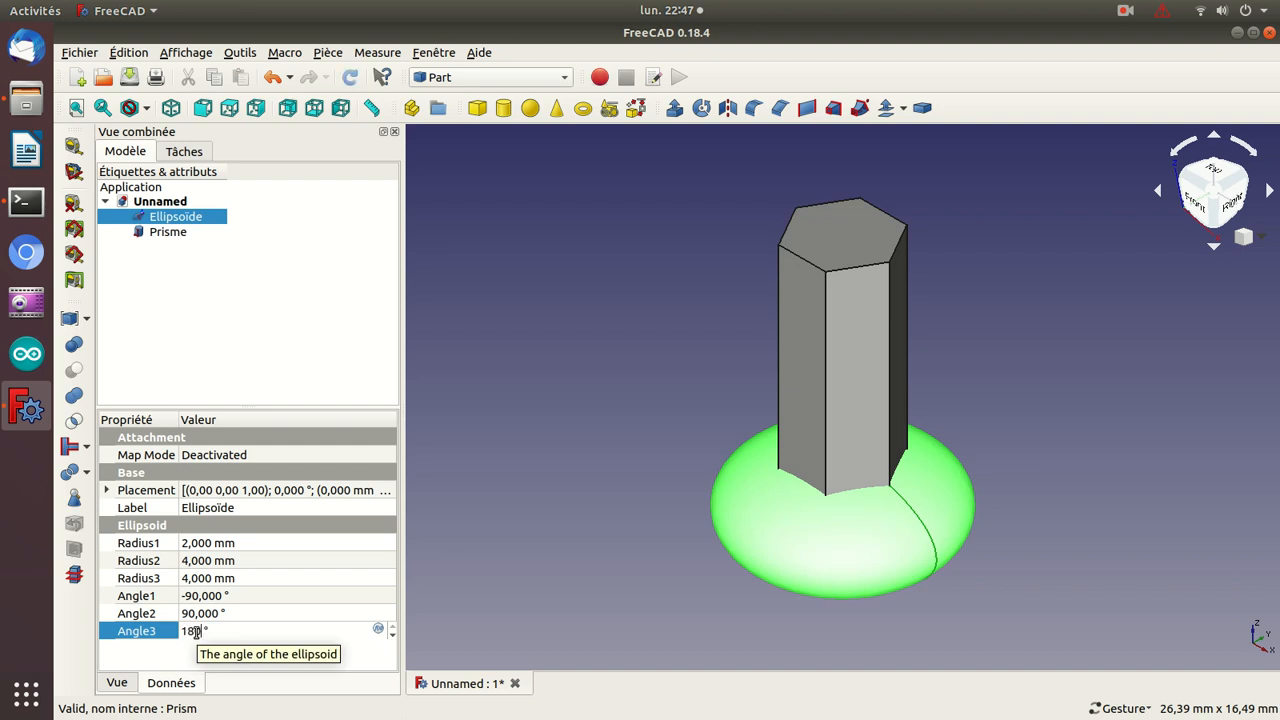
{"action": "key", "text": "Return"}
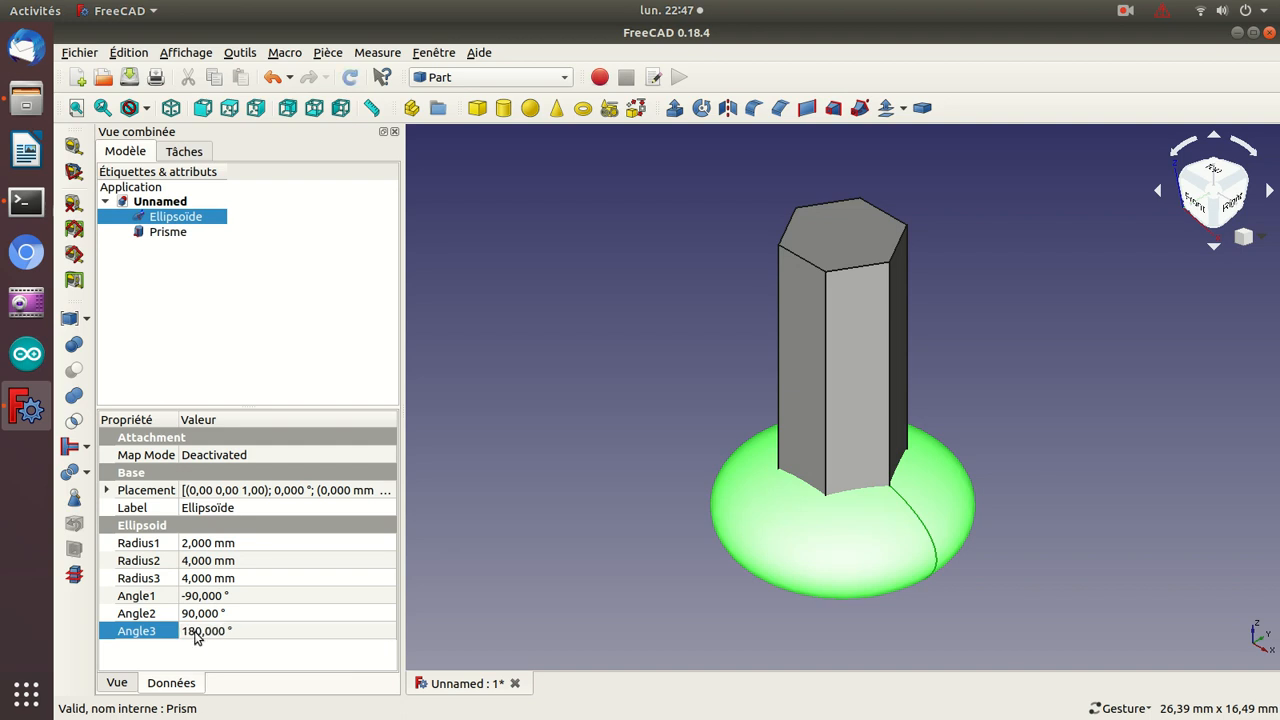
{"action": "double_click", "coordinate": [185, 217]}
{"action": "key", "text": "Escape"}
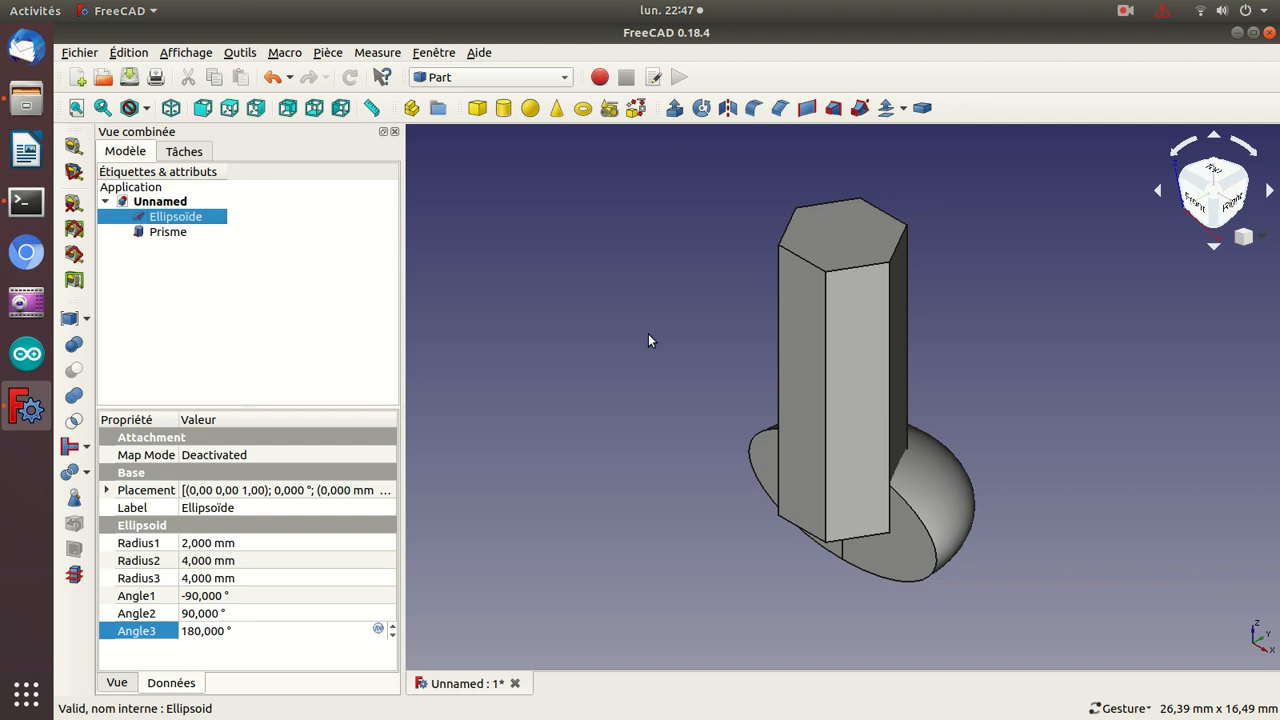
- Set the prism's placement angle to 90°
{"action": "key", "text": "1"}
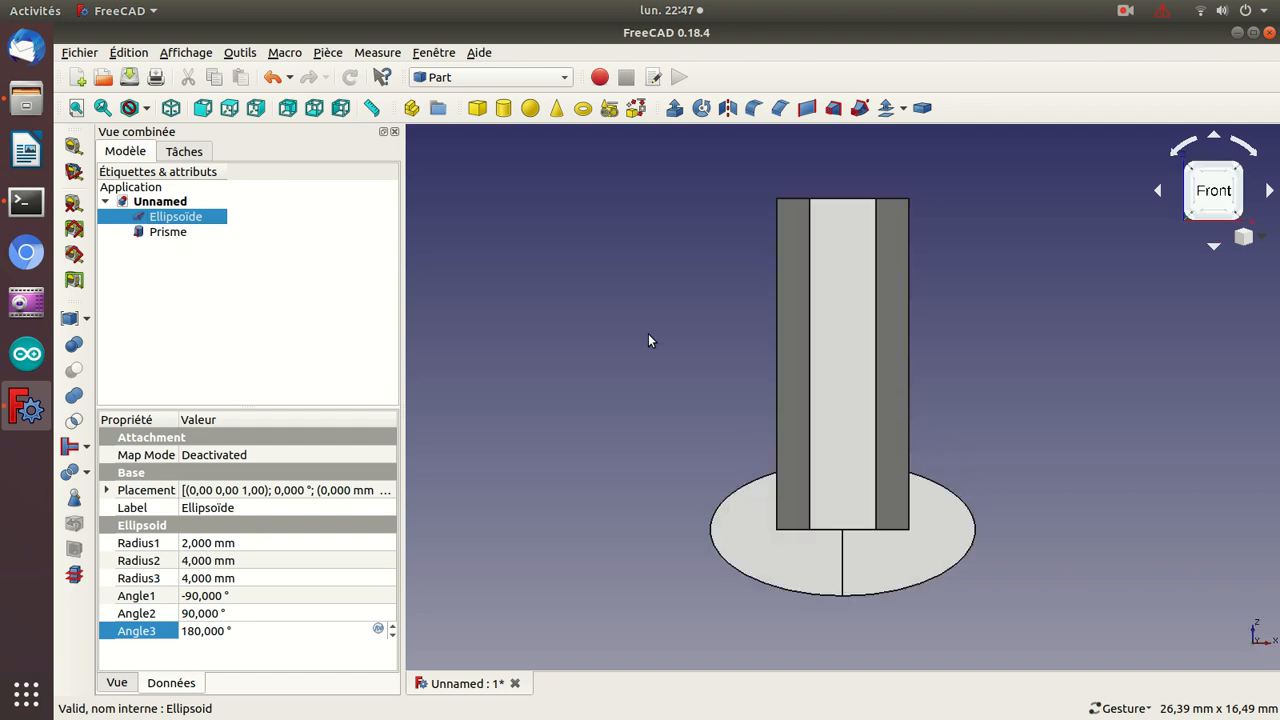
{"action": "left_click", "coordinate": [172, 232]}
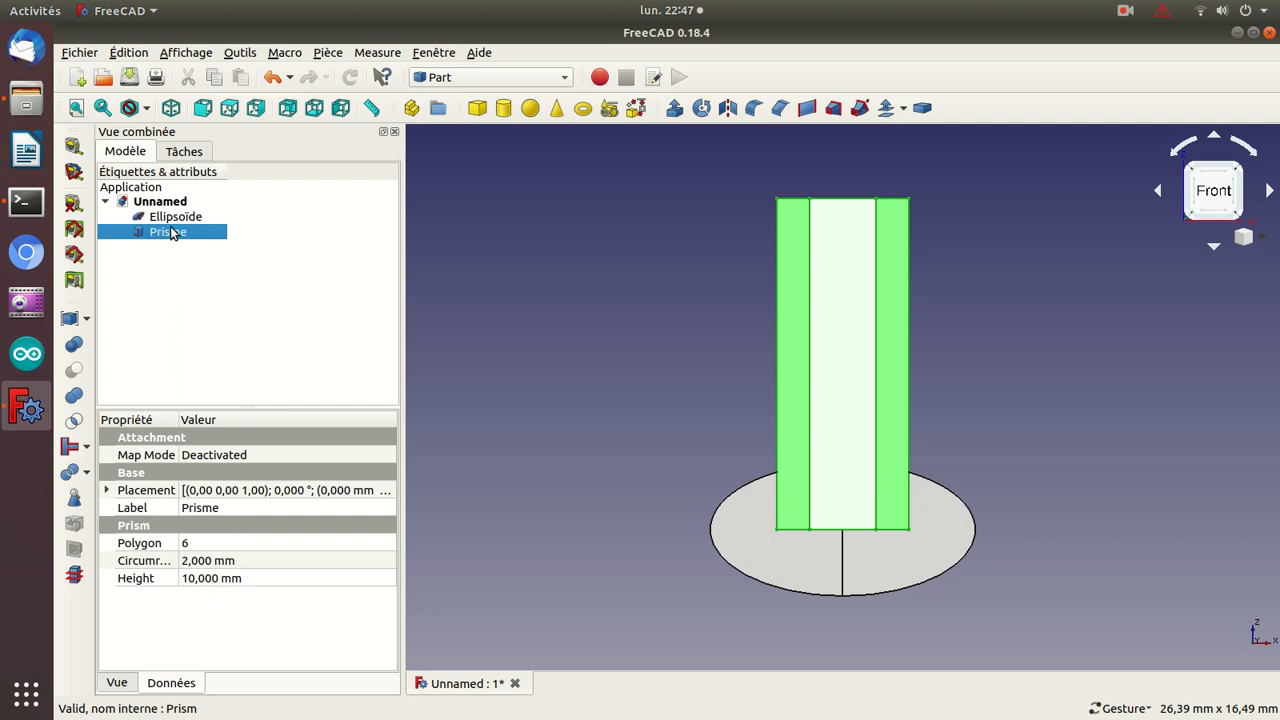
{"action": "left_click", "coordinate": [108, 487]}
{"action": "double_click", "coordinate": [186, 508]}
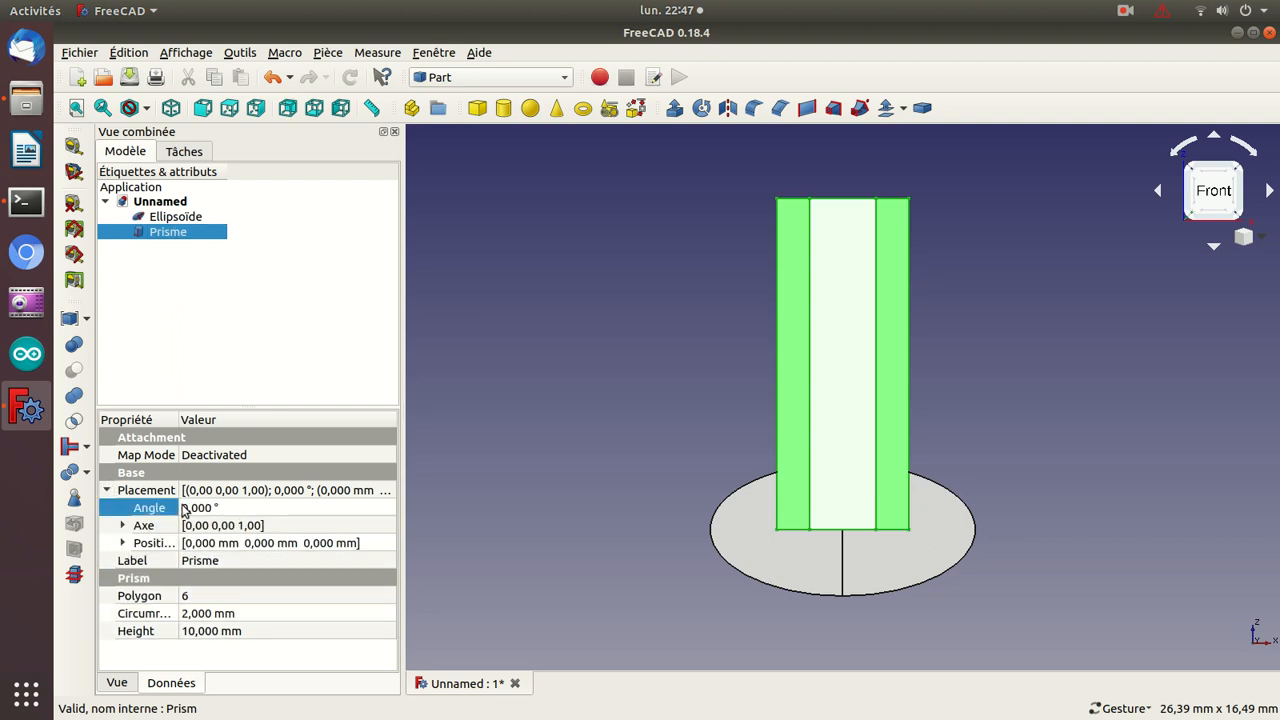
{"action": "left_click", "coordinate": [185, 508]}
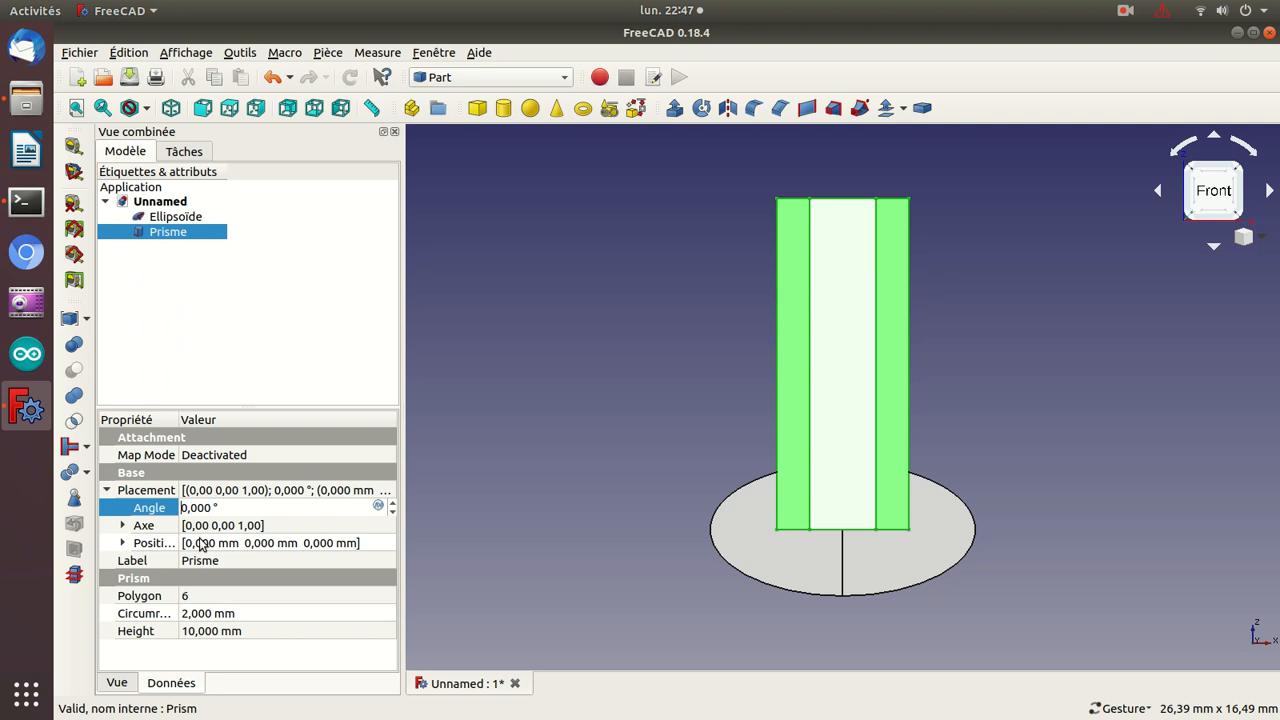
{"action": "type", "text": "9"}
{"action": "key", "text": "Return"}
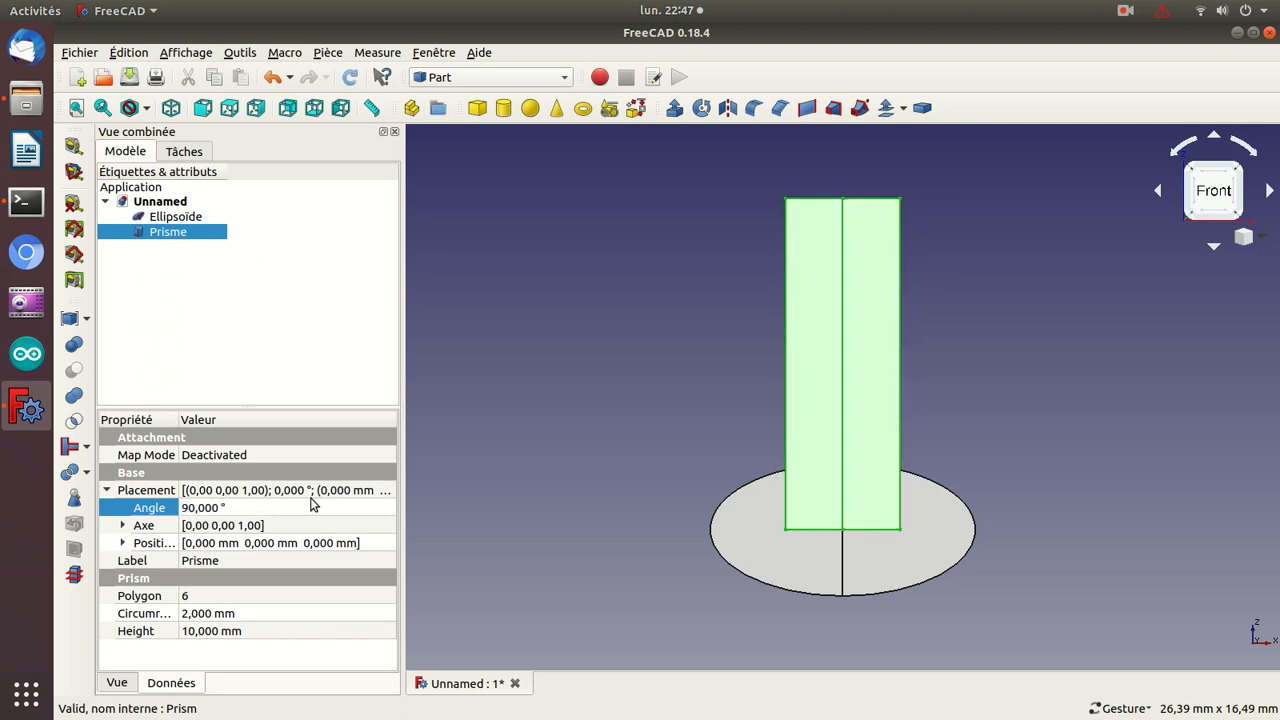
- Change the prism's rotation axis to X in its placement settings
{"action": "left_click", "coordinate": [388, 490]}
{"action": "left_click", "coordinate": [387, 490]}
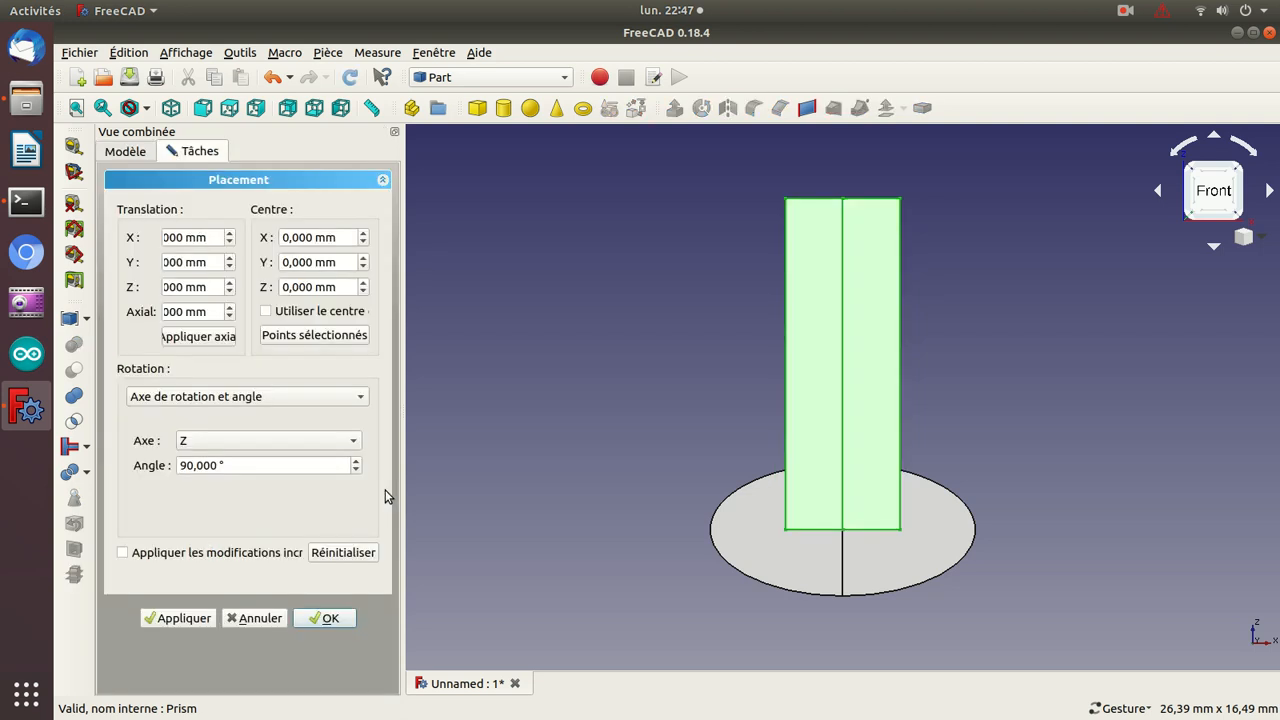
{"action": "left_click", "coordinate": [353, 441]}
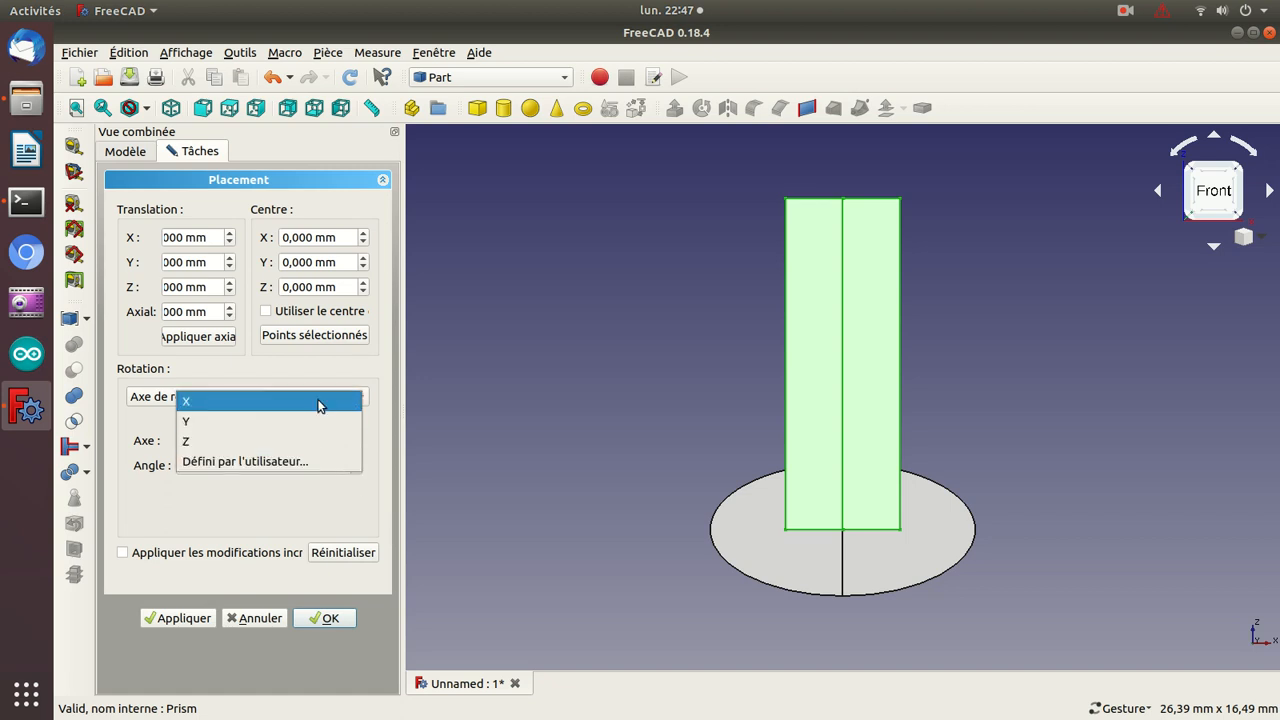
{"action": "left_click", "coordinate": [319, 402]}
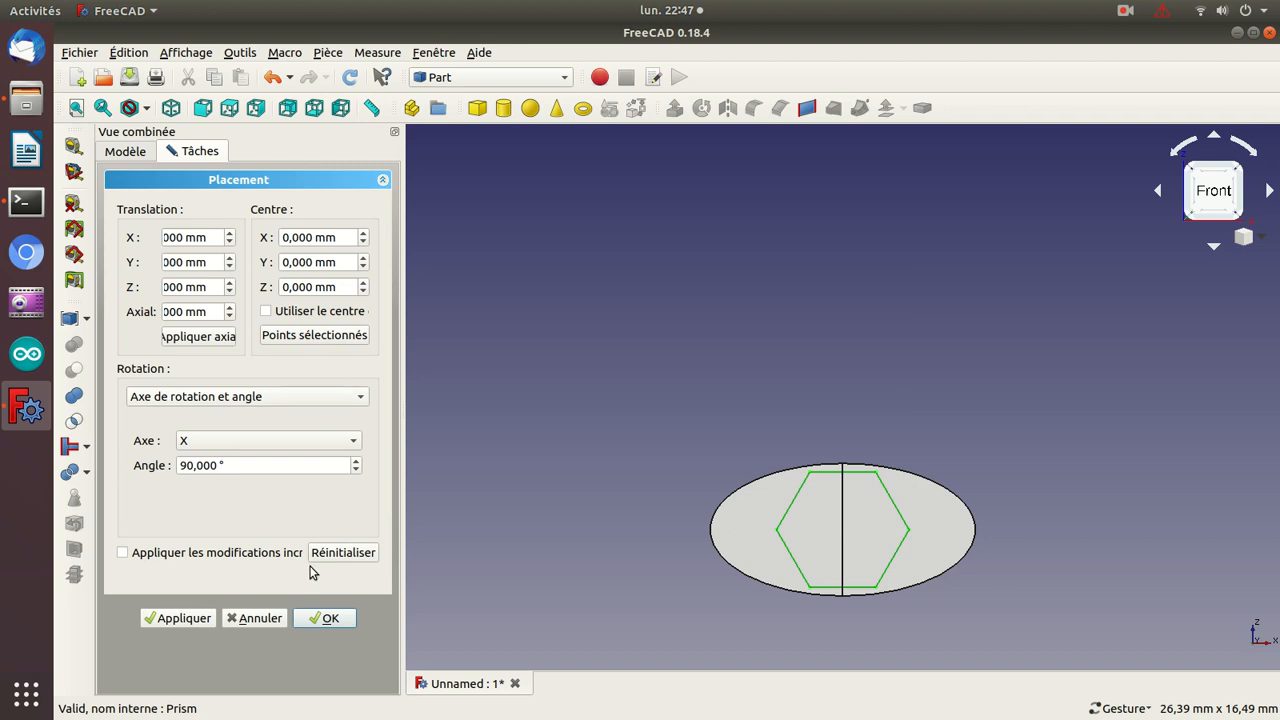
{"action": "left_click", "coordinate": [322, 616]}
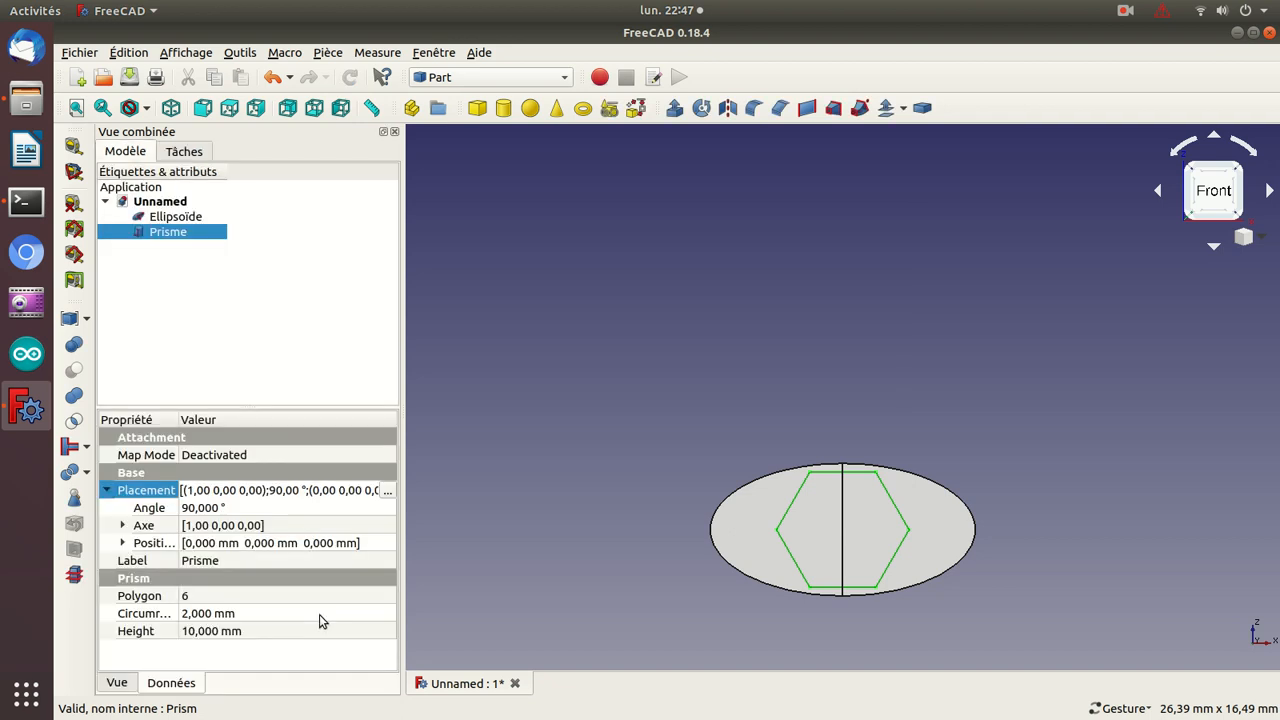
- Set the prism's Z position to 2 mm and deselect it
{"action": "left_click", "coordinate": [122, 541]}
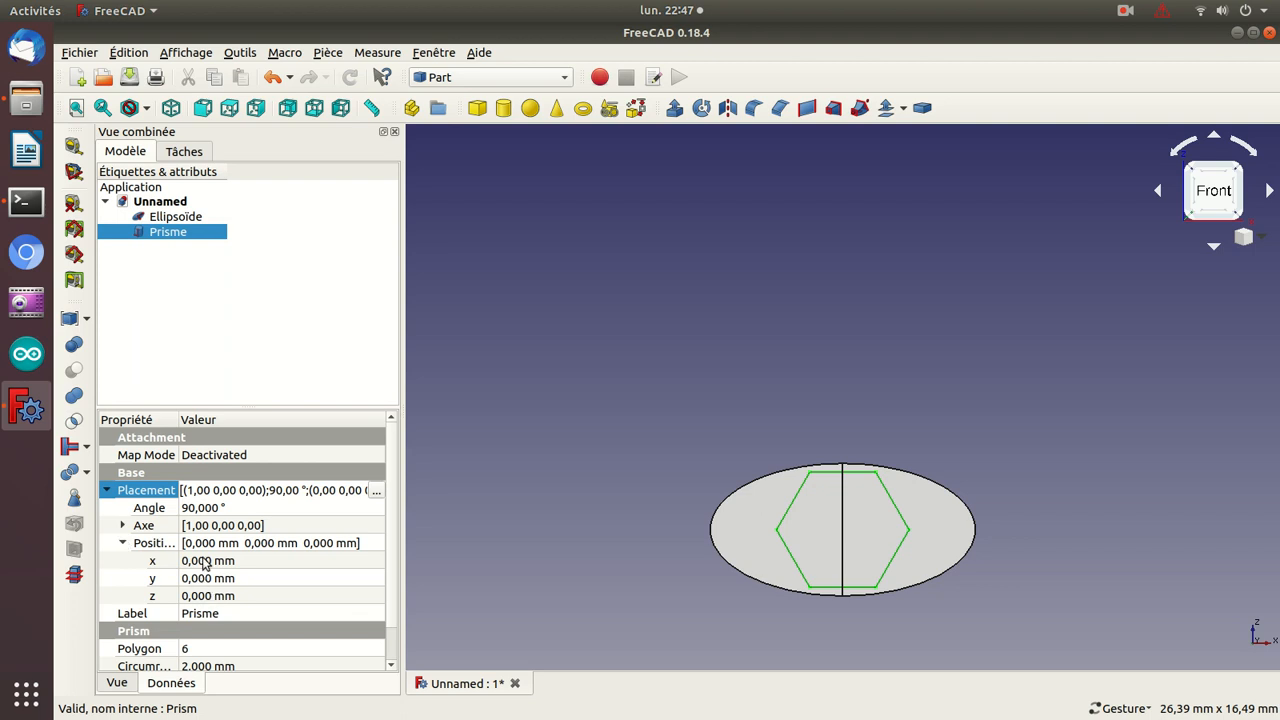
{"action": "left_click", "coordinate": [198, 595]}
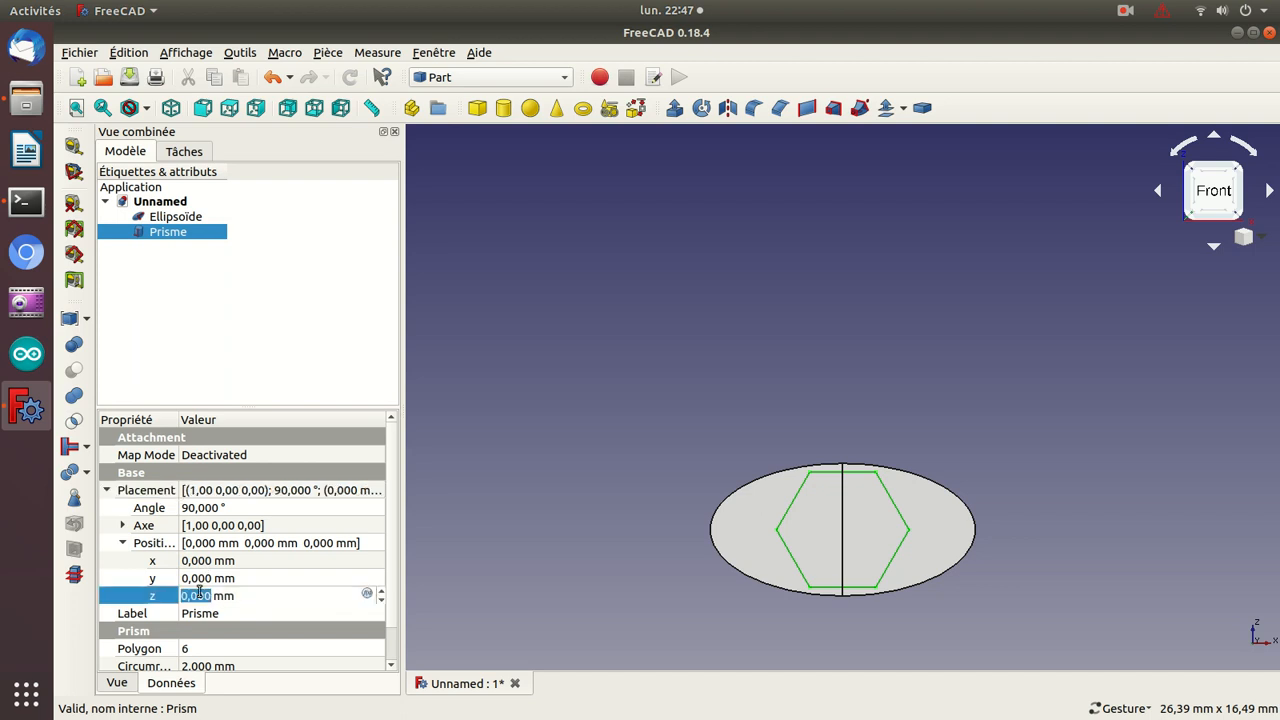
{"action": "type", "text": "2"}
{"action": "key", "text": "Return"}
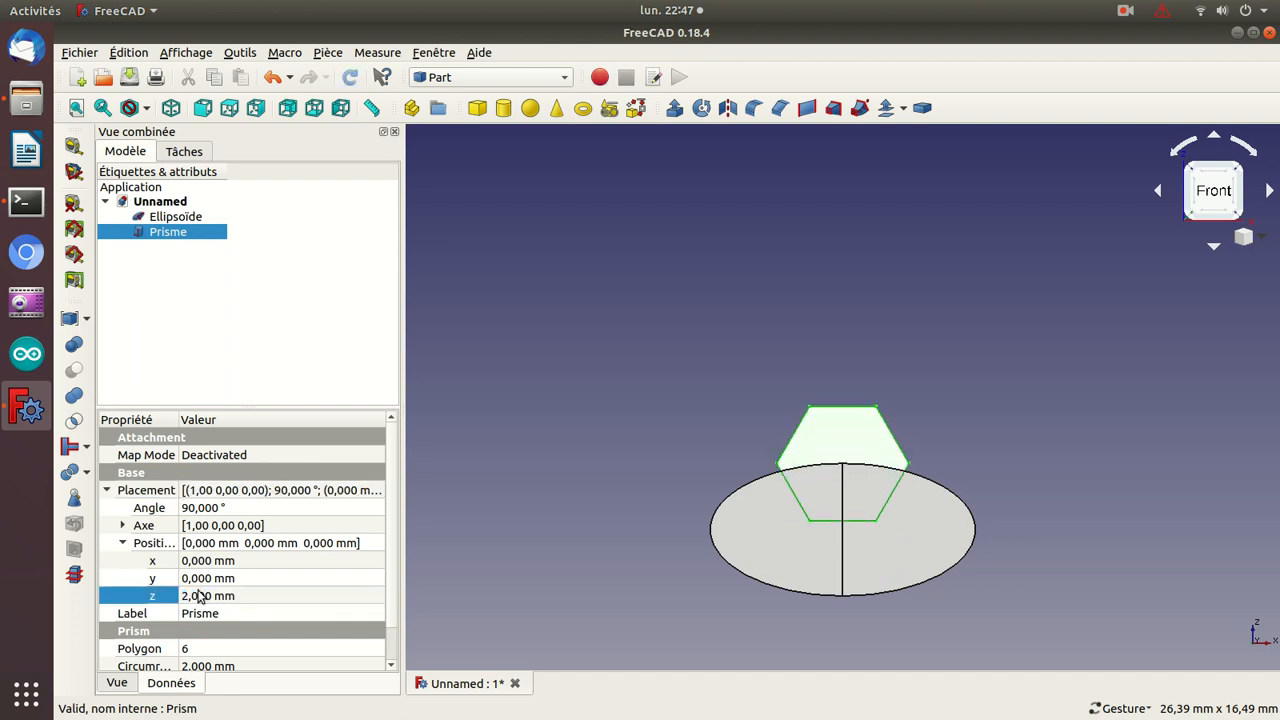
{"action": "left_click", "coordinate": [509, 586]}
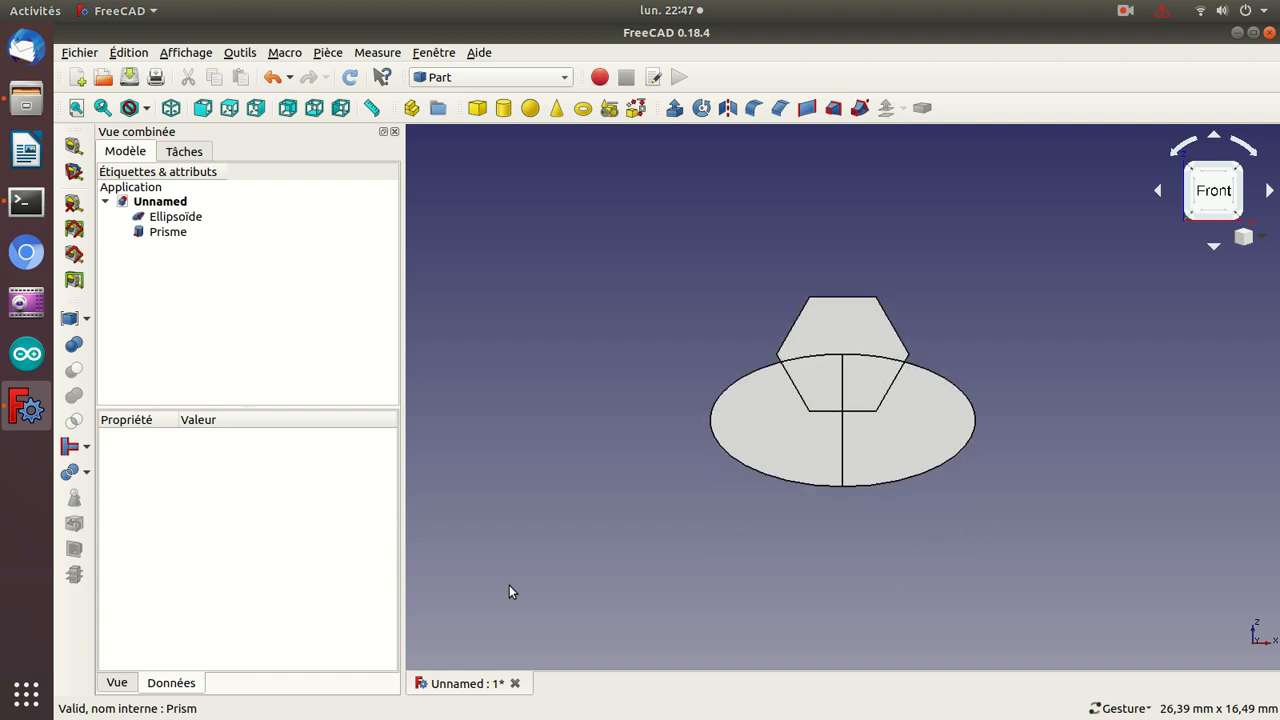
- Set the Z position in the hexagonal prism's placement to 1.8 mm
{"action": "key", "text": "v"}
{"action": "key", "text": "f"}
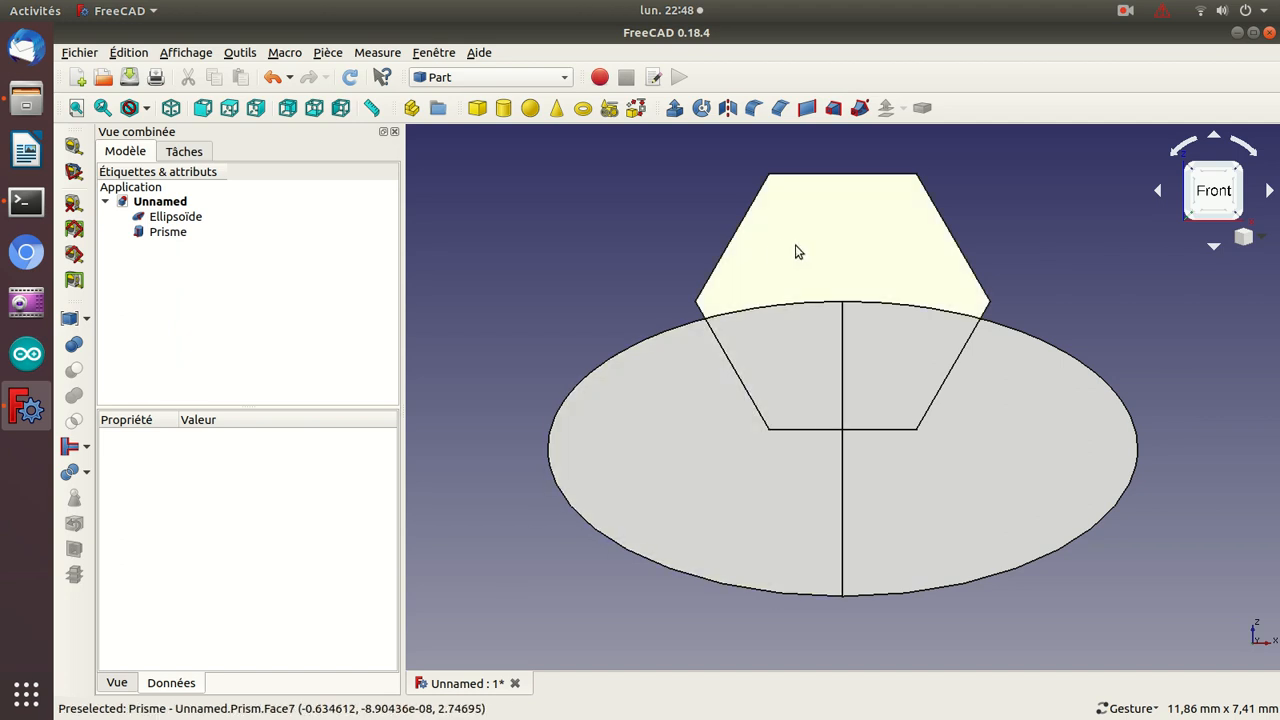
{"action": "left_click", "coordinate": [797, 252]}
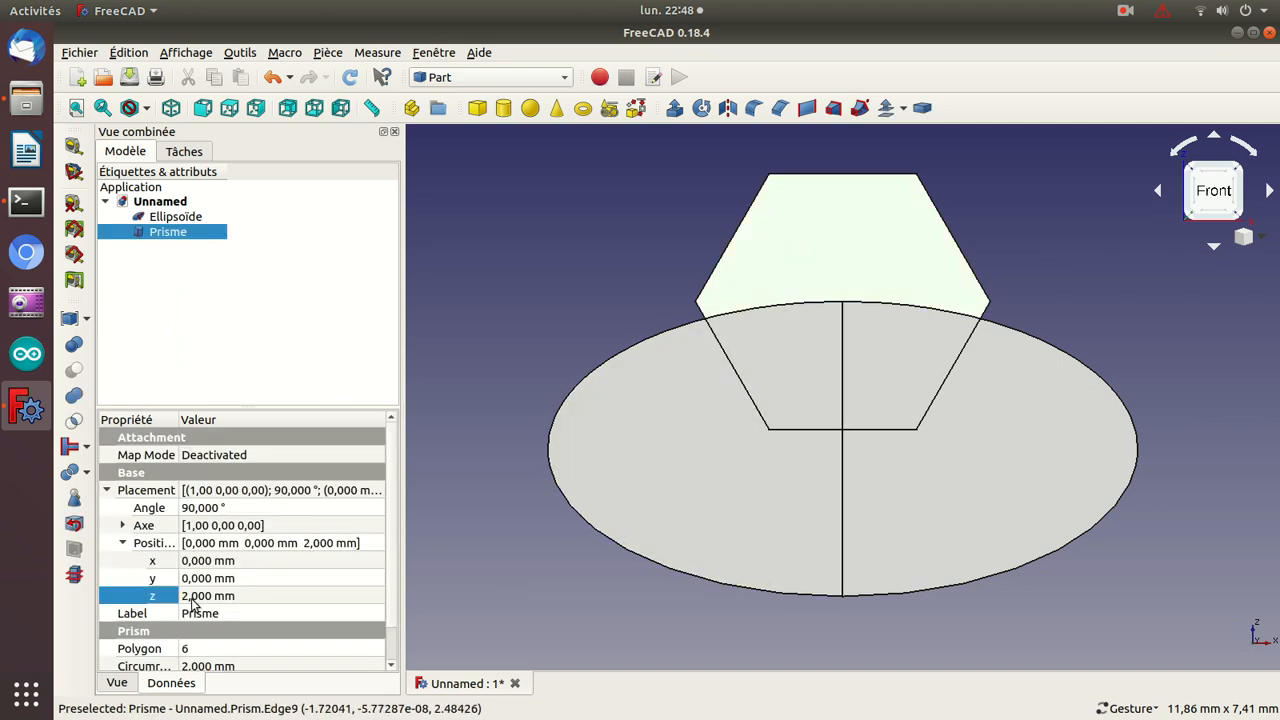
{"action": "left_click", "coordinate": [197, 598]}
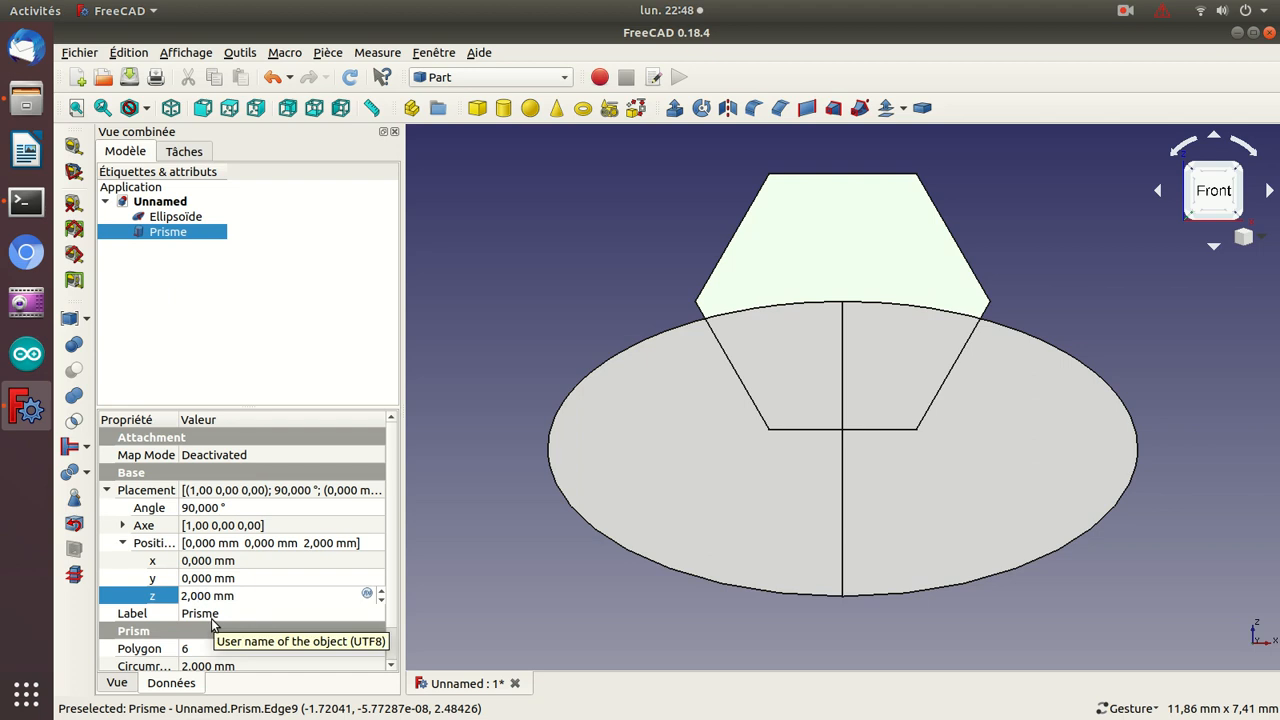
{"action": "key", "text": "BackSpace"}
{"action": "type", "text": "8"}
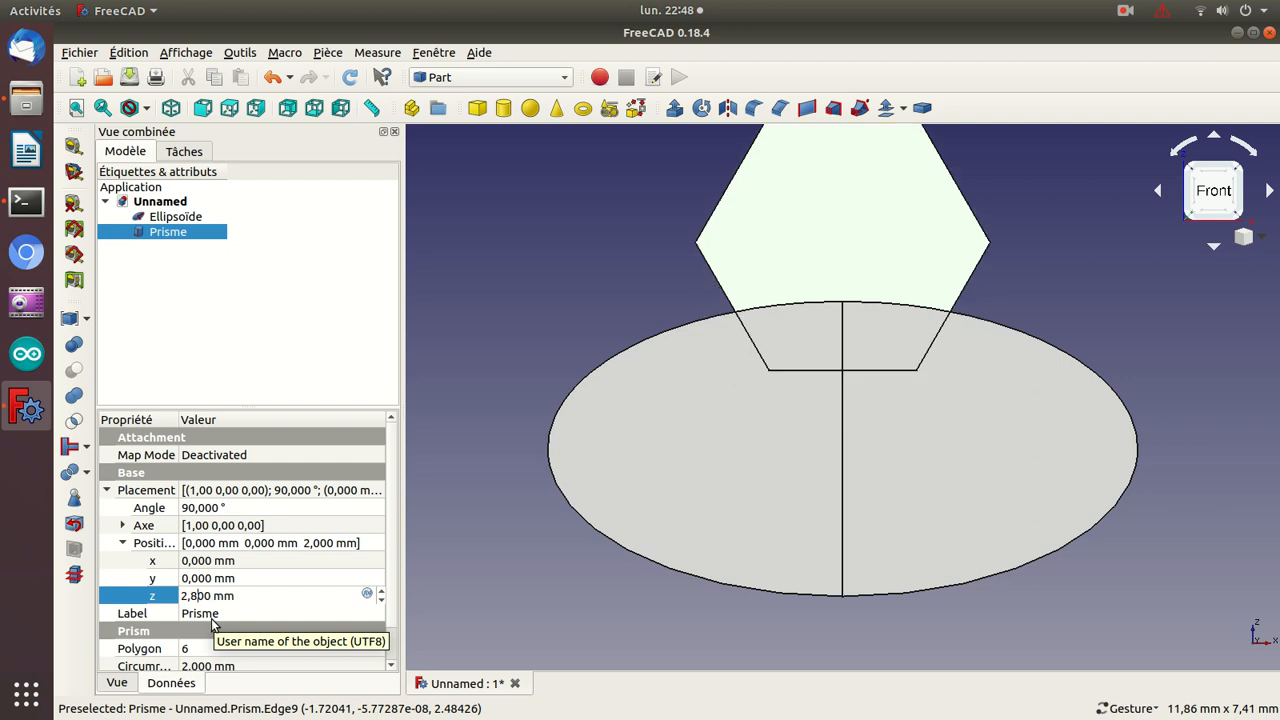
{"action": "key", "text": "Down"}
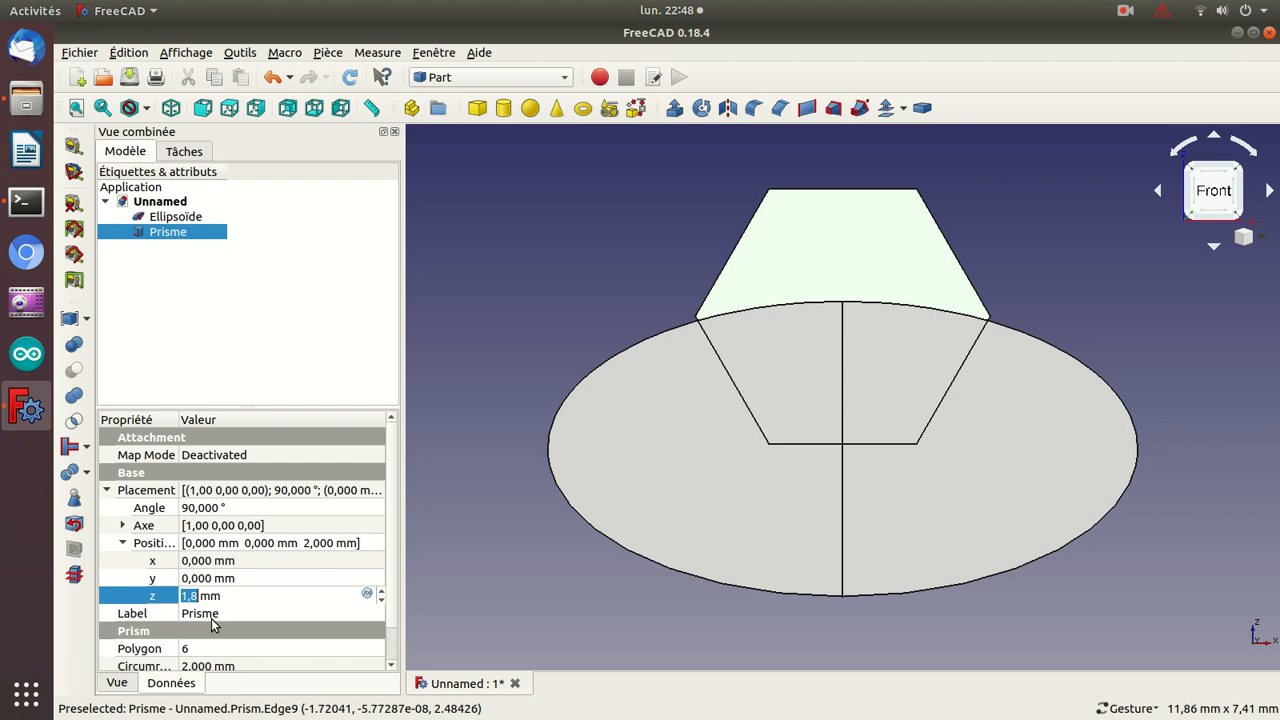
{"action": "key", "text": "Return"}
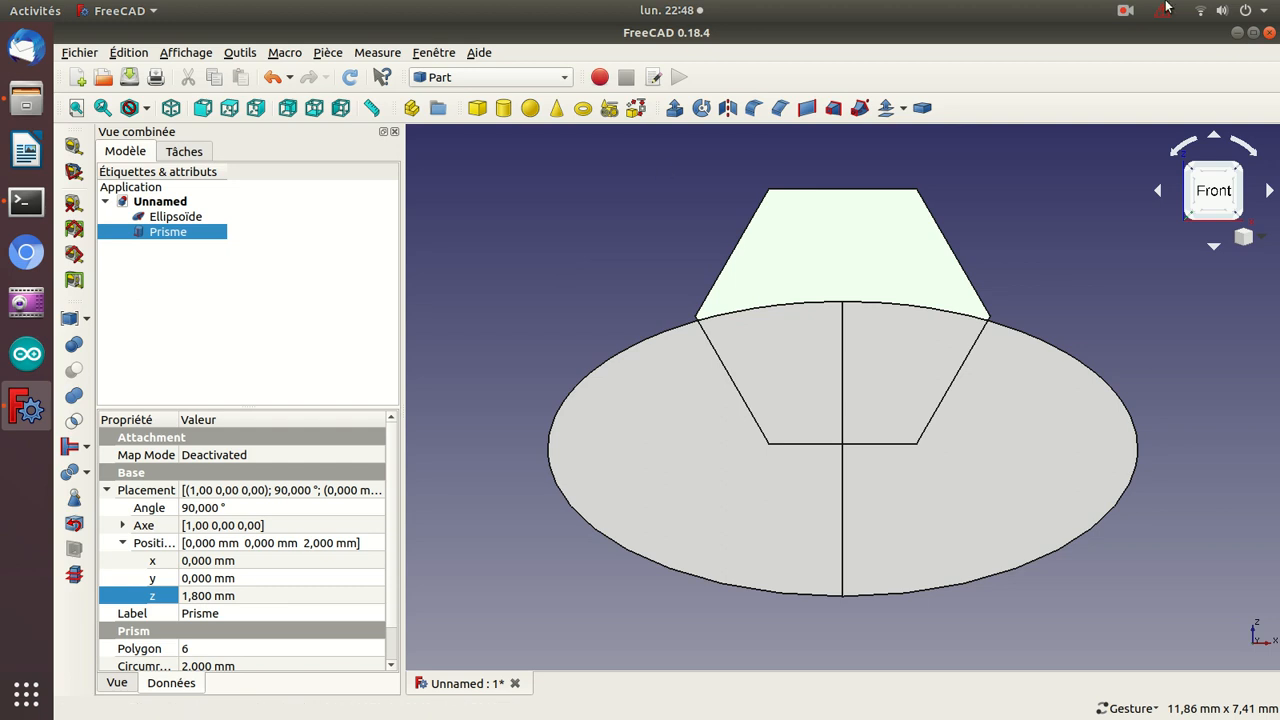
{"action": "left_click", "coordinate": [1125, 11]}
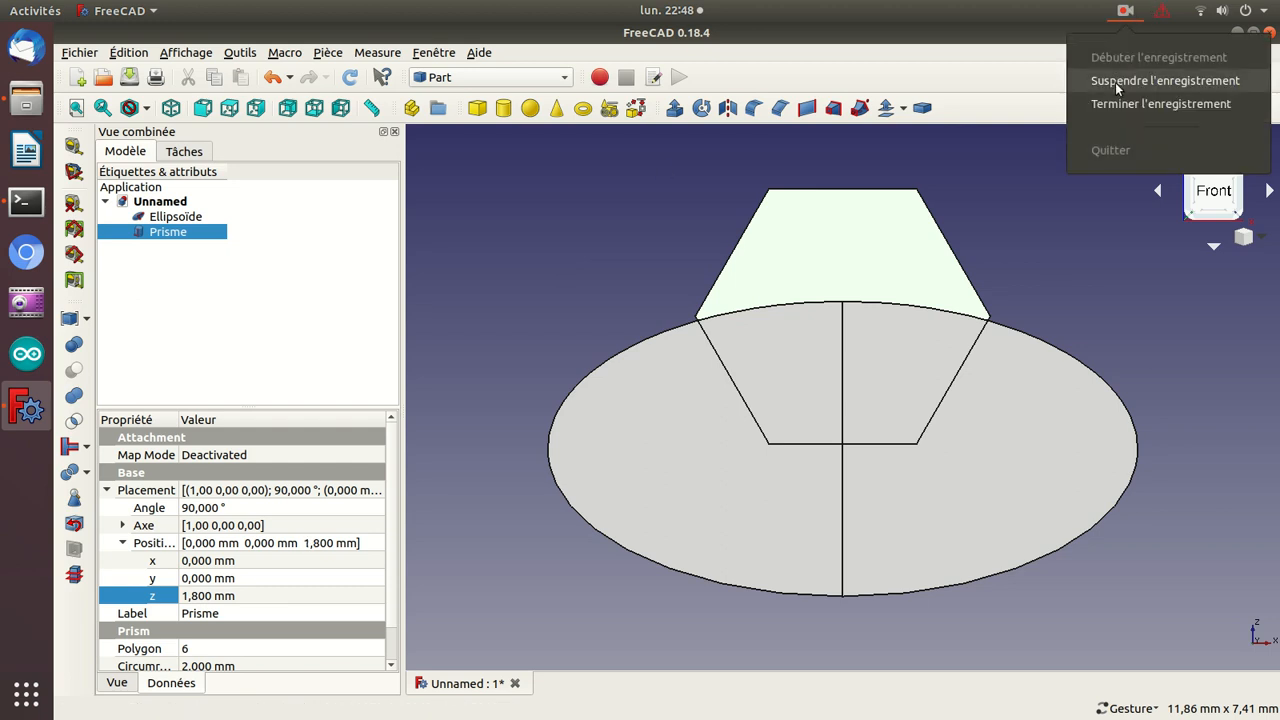
{"action": "left_click", "coordinate": [1117, 80]}
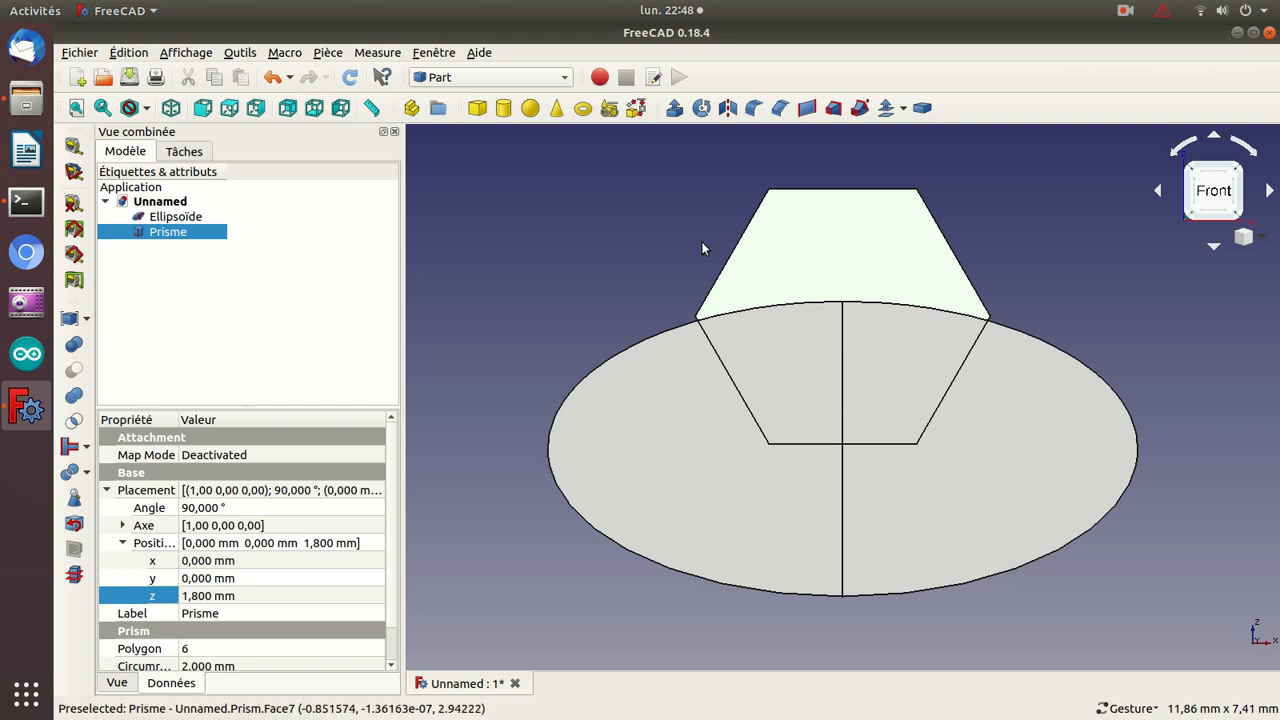
{"action": "left_click", "coordinate": [437, 237]}
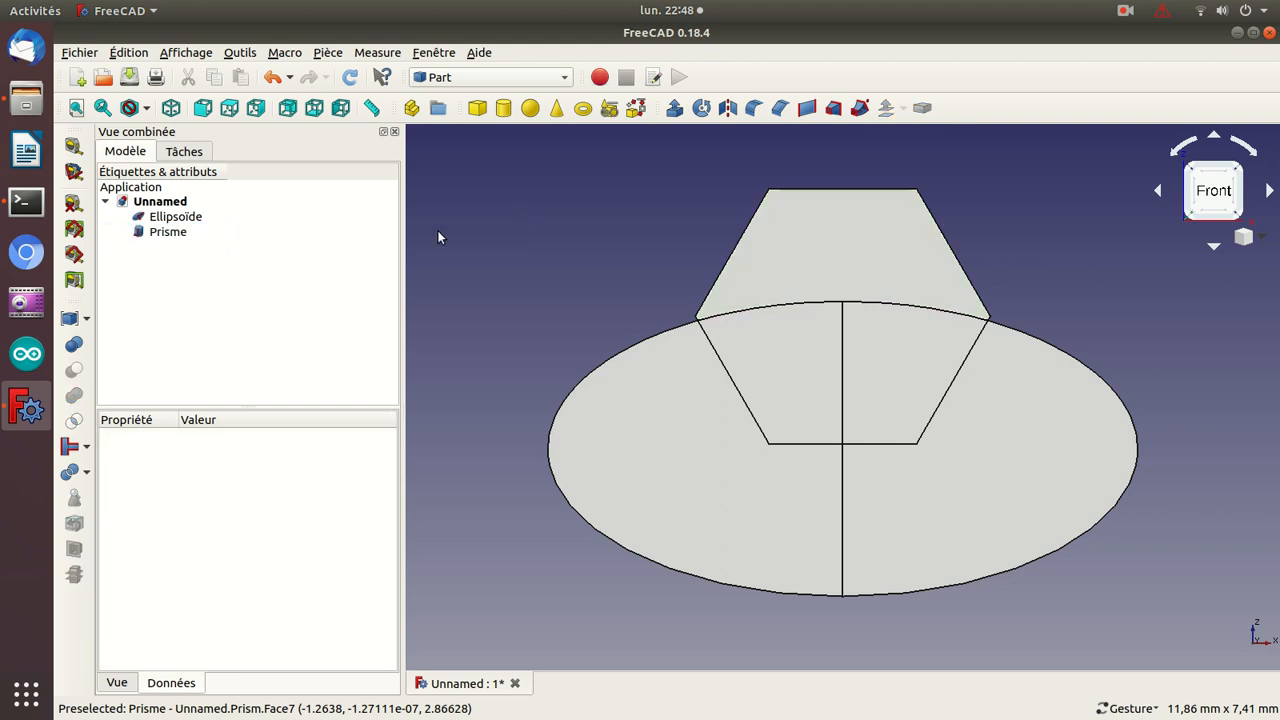
{"action": "key", "text": "0"}
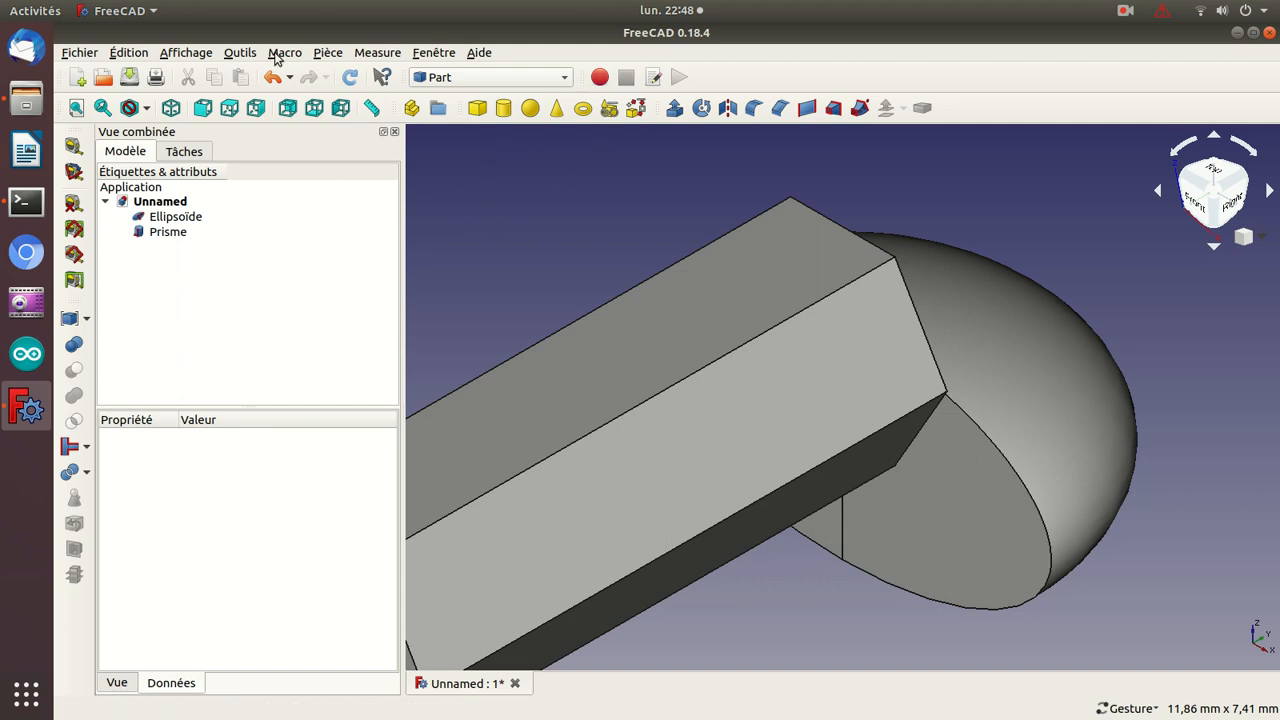
- Examine the available workbenches and browse the Addon manager's list of installable workbenches
{"action": "left_click", "coordinate": [532, 79]}
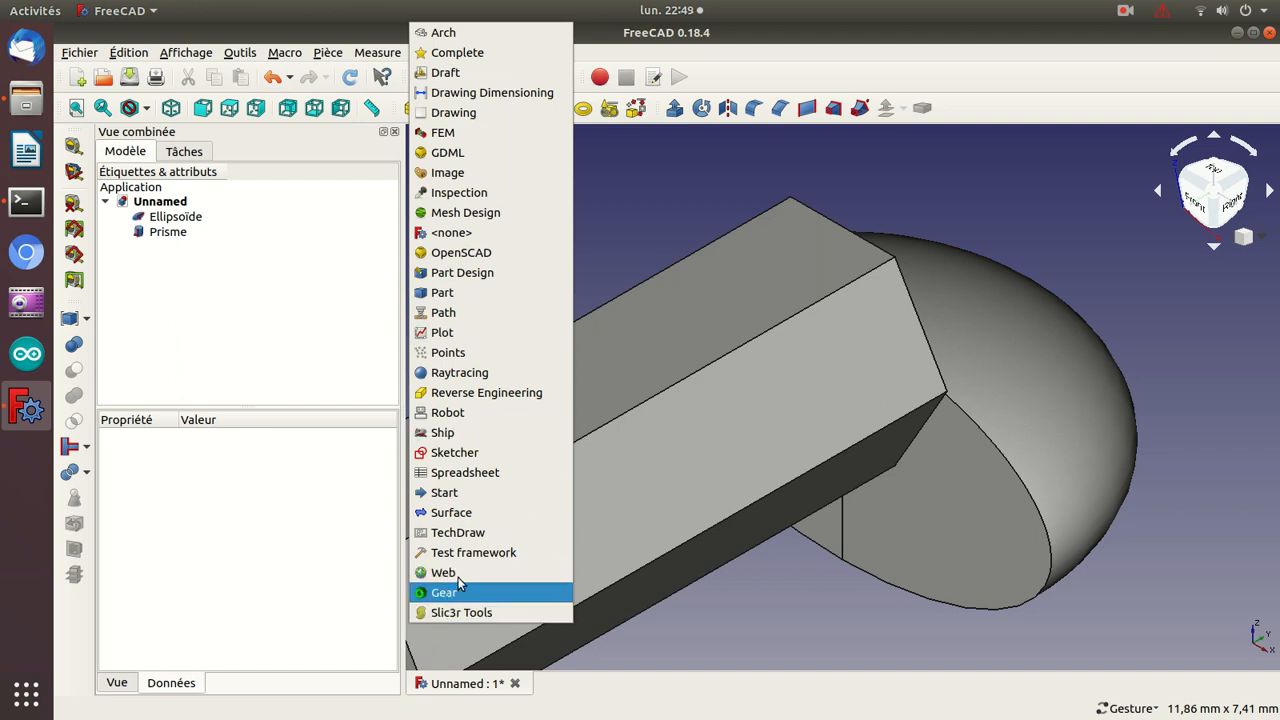
{"action": "left_click", "coordinate": [631, 215]}
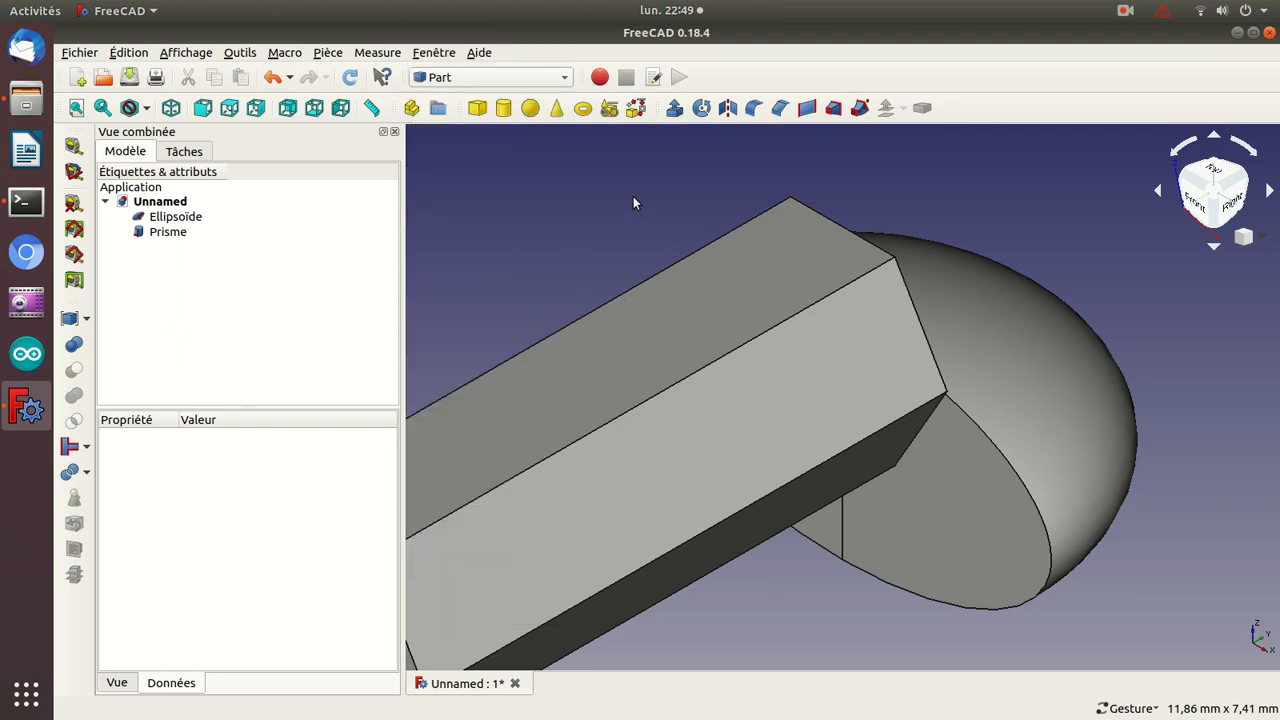
{"action": "left_click", "coordinate": [294, 54]}
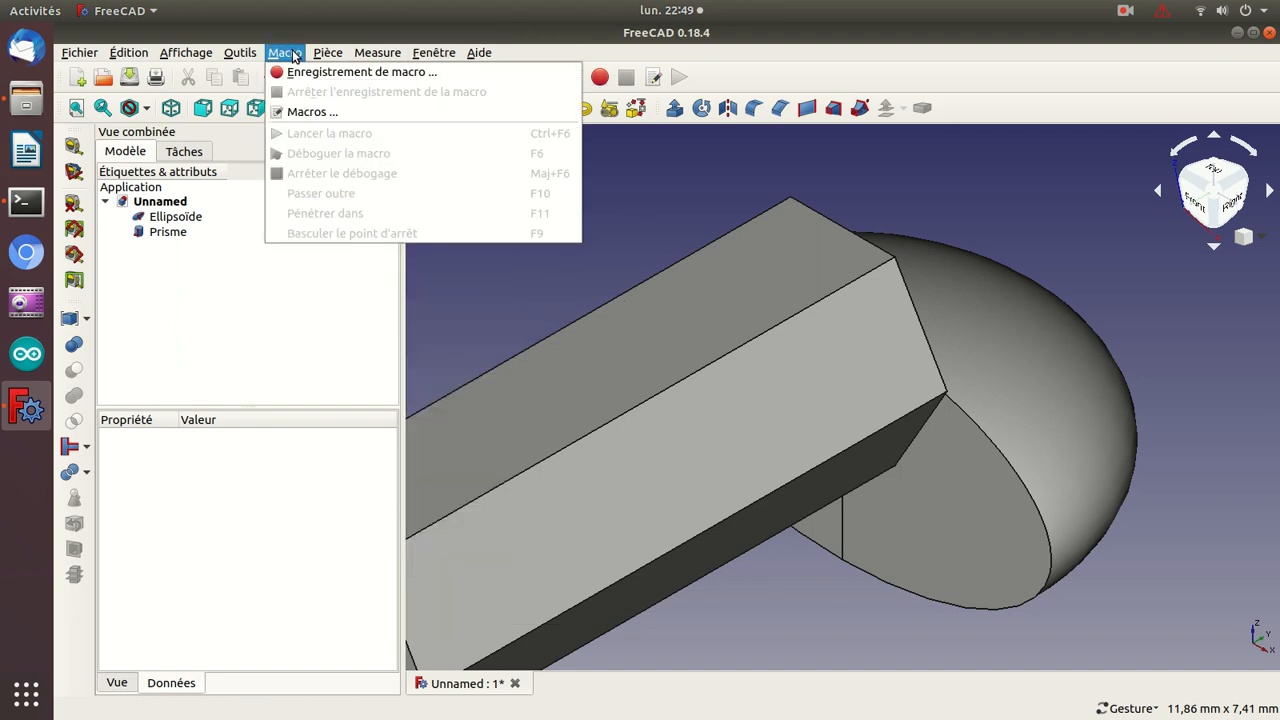
{"action": "mouse_move", "coordinate": [255, 57]}
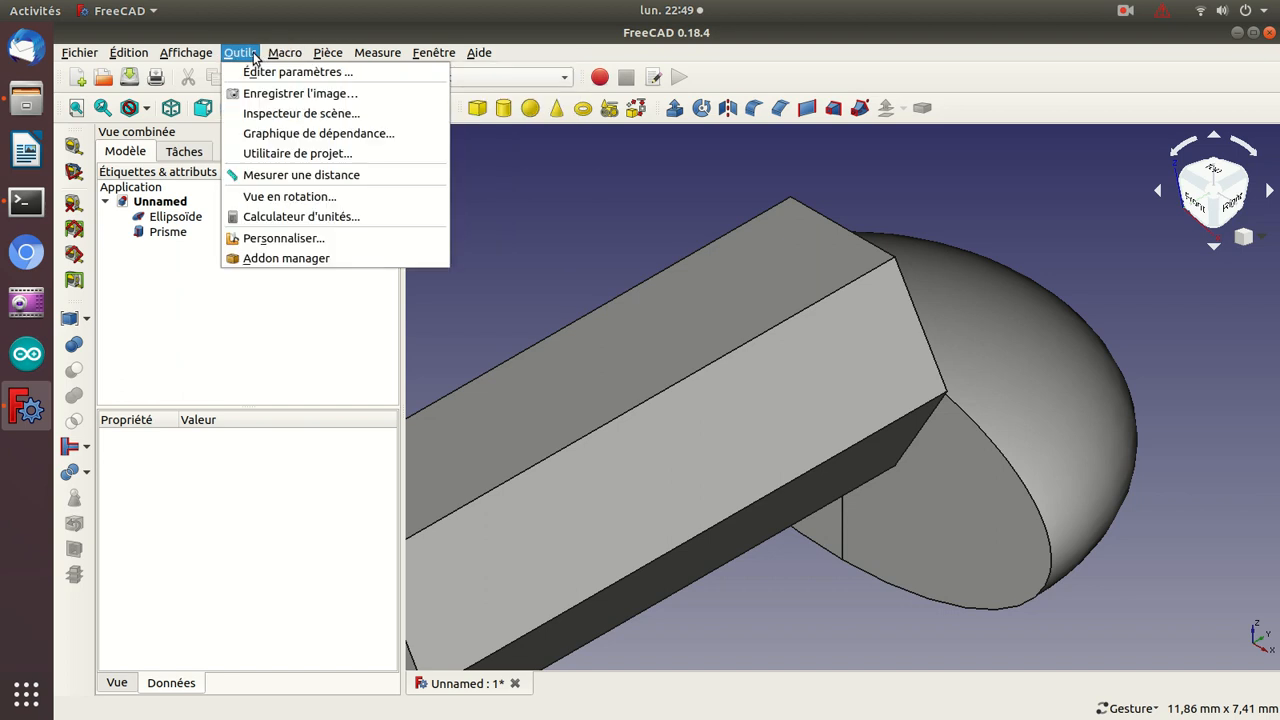
{"action": "mouse_move", "coordinate": [318, 58]}
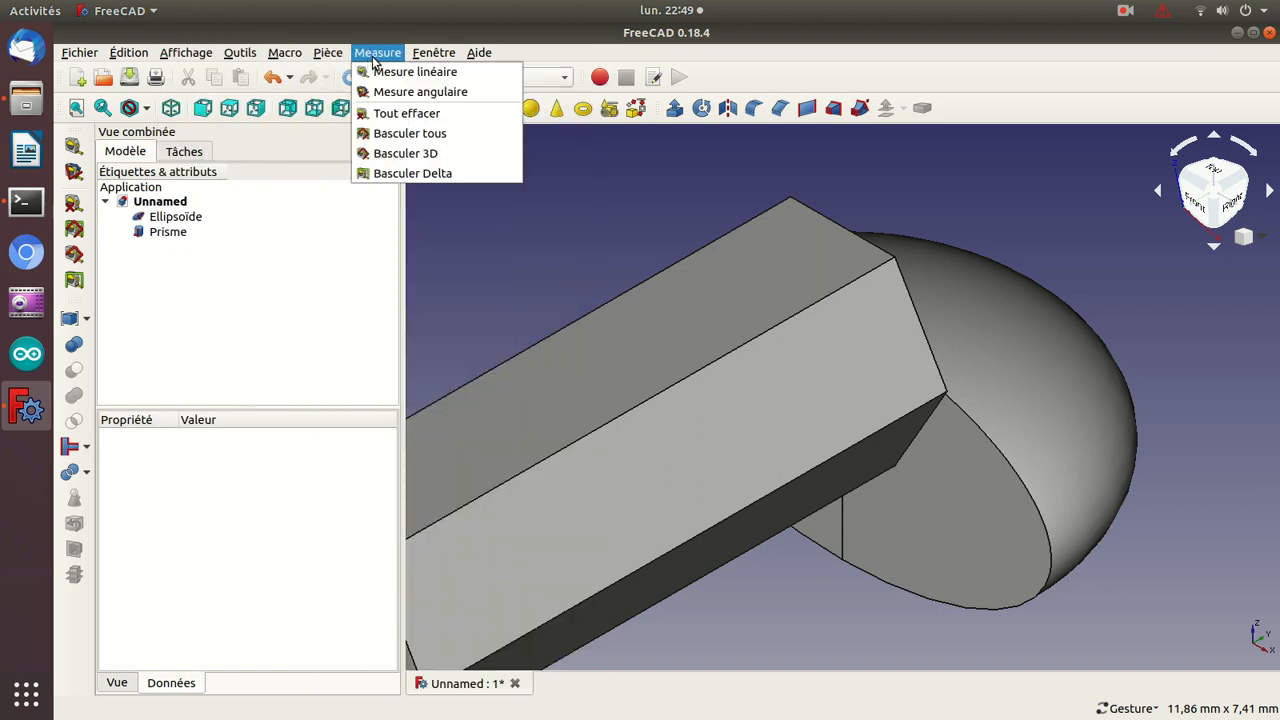
{"action": "mouse_move", "coordinate": [440, 54]}
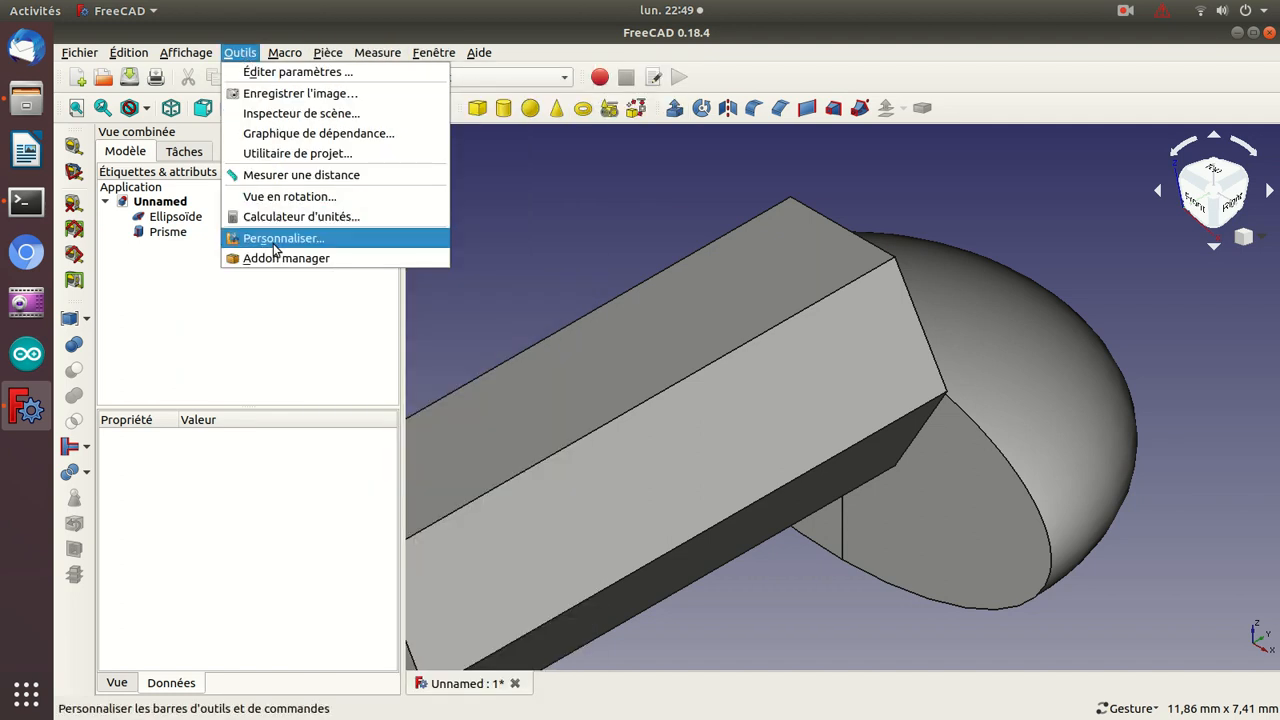
{"action": "left_click", "coordinate": [277, 257]}
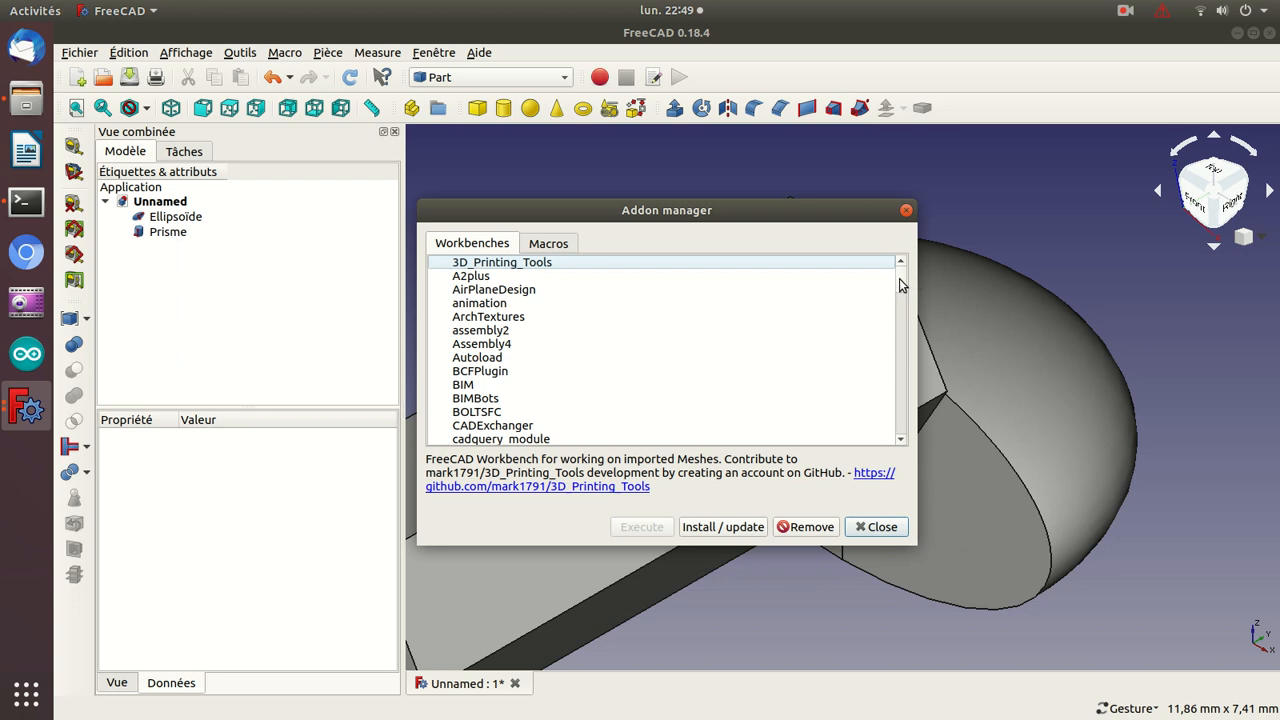
{"action": "left_click_drag", "start_coordinate": [899, 285], "coordinate": [916, 327]}
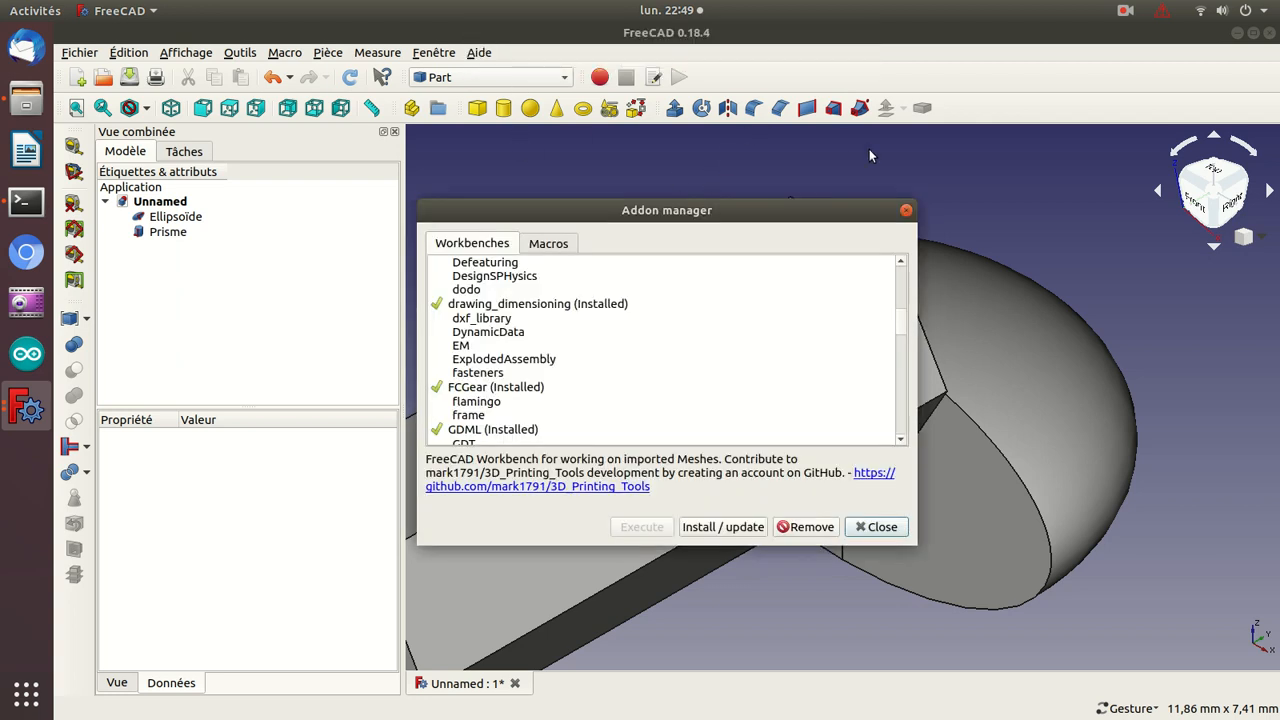
{"action": "left_click", "coordinate": [905, 212]}
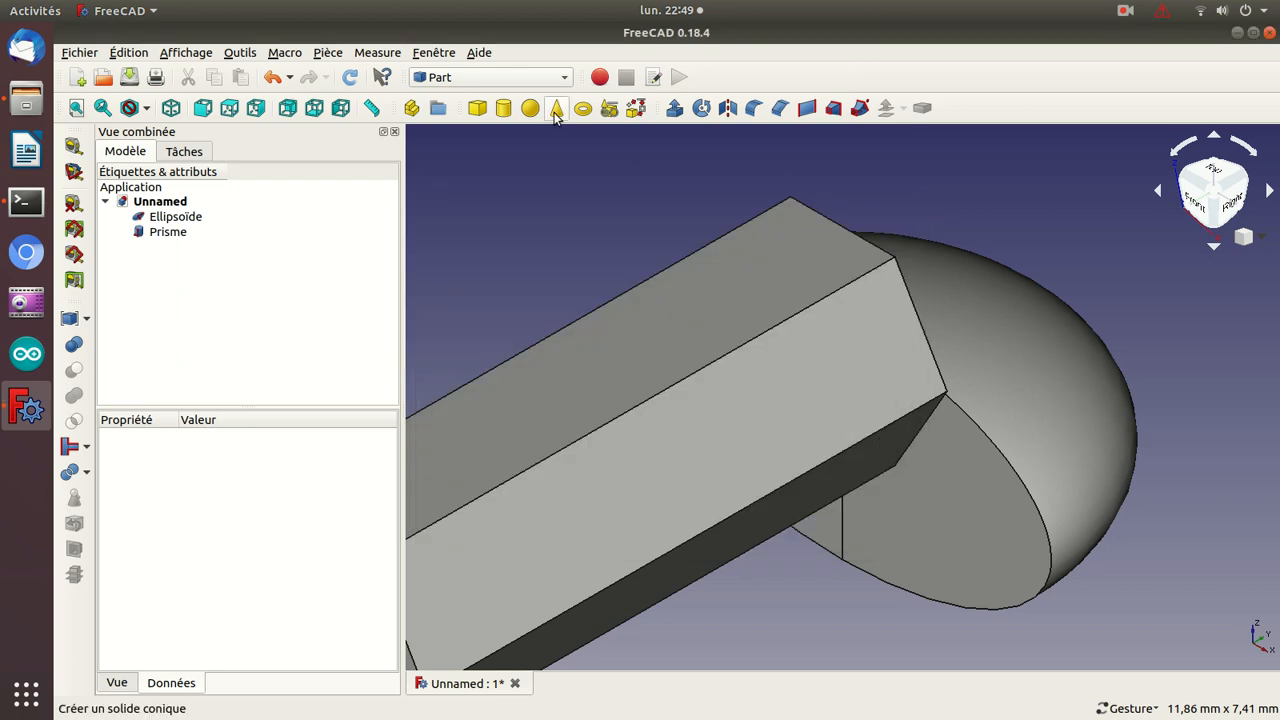
{"action": "left_click", "coordinate": [505, 77]}
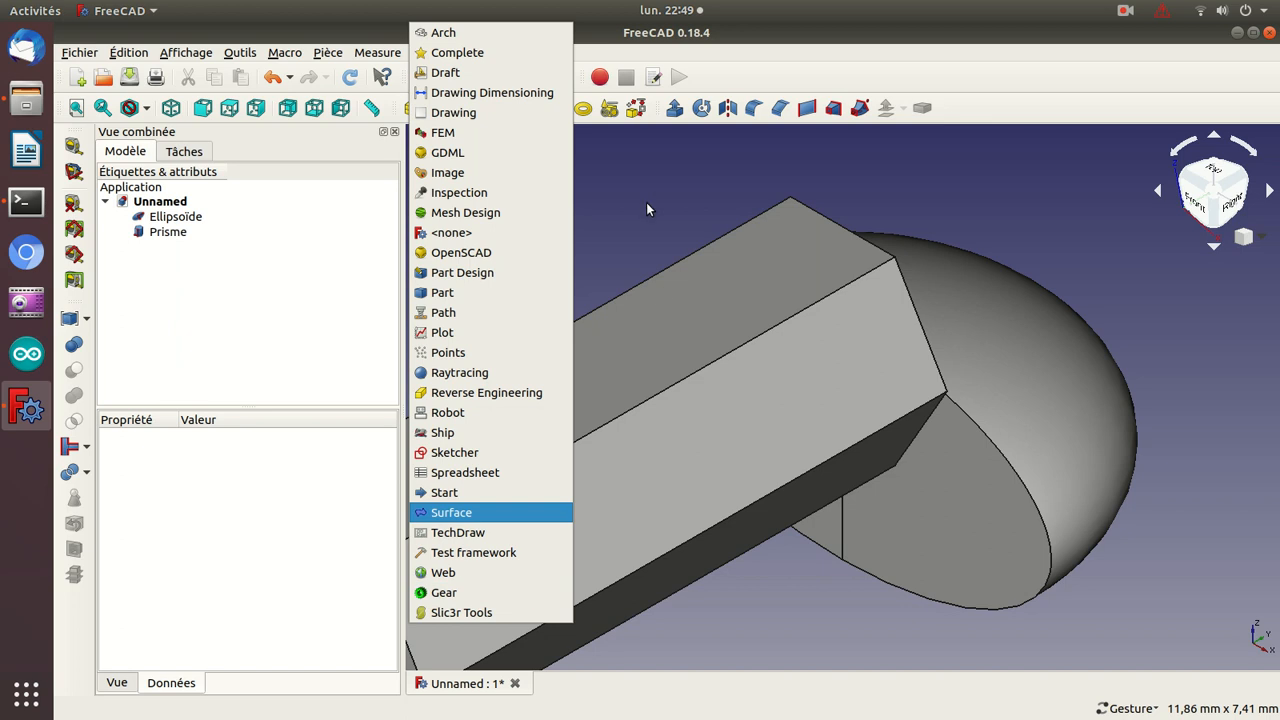
{"action": "left_click", "coordinate": [638, 260]}
{"action": "left_click", "coordinate": [485, 80]}
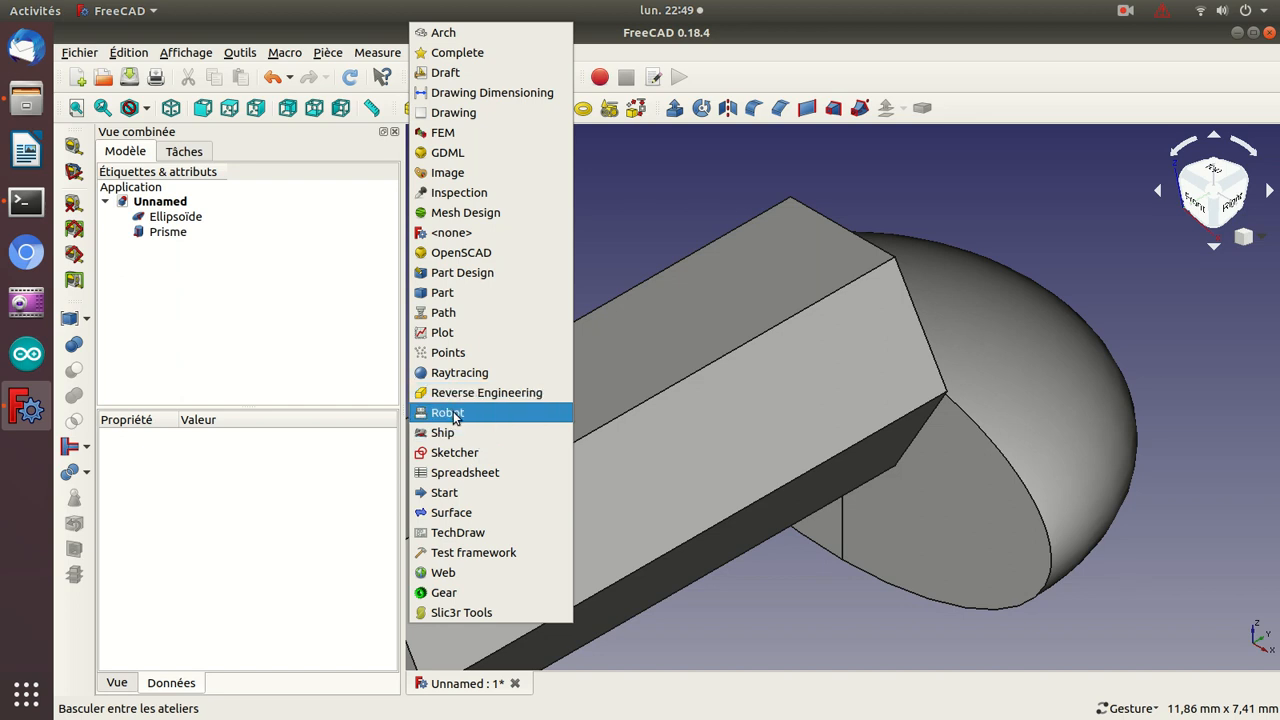
{"action": "left_click", "coordinate": [661, 217]}
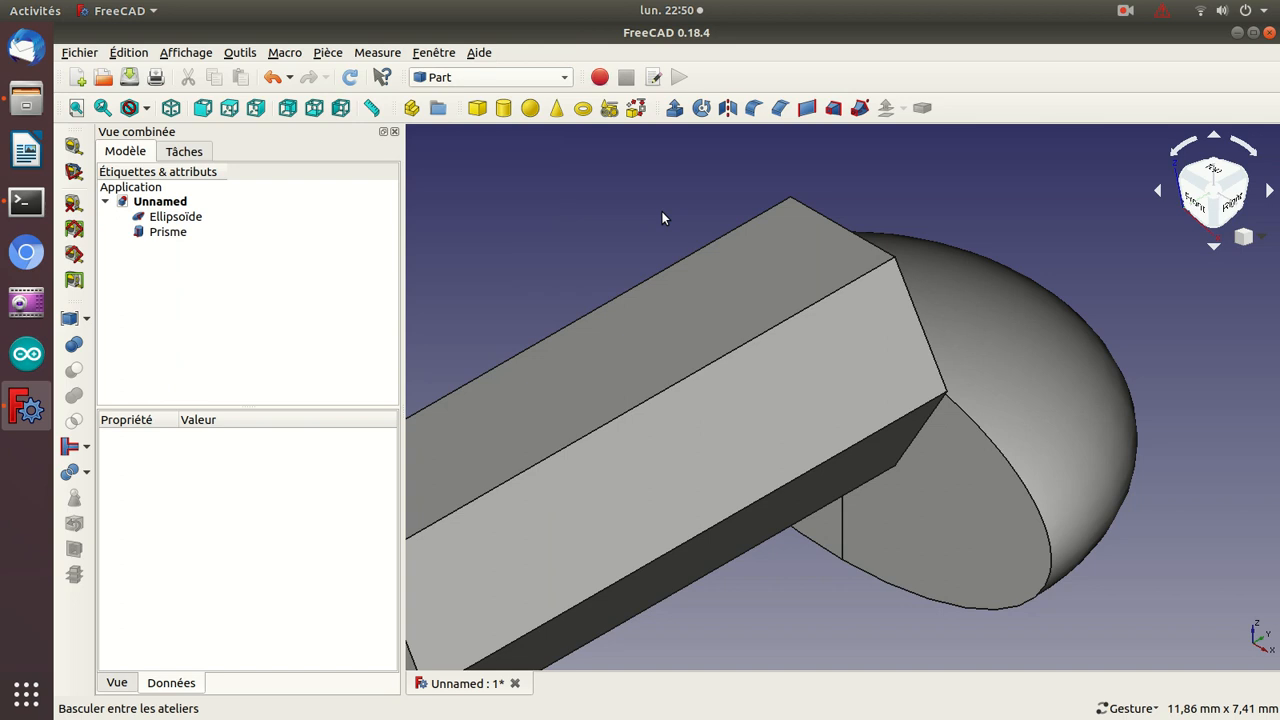
- Delete the hexagonal prism from the document, keeping only the half ellipsoid
{"action": "key", "text": "1"}
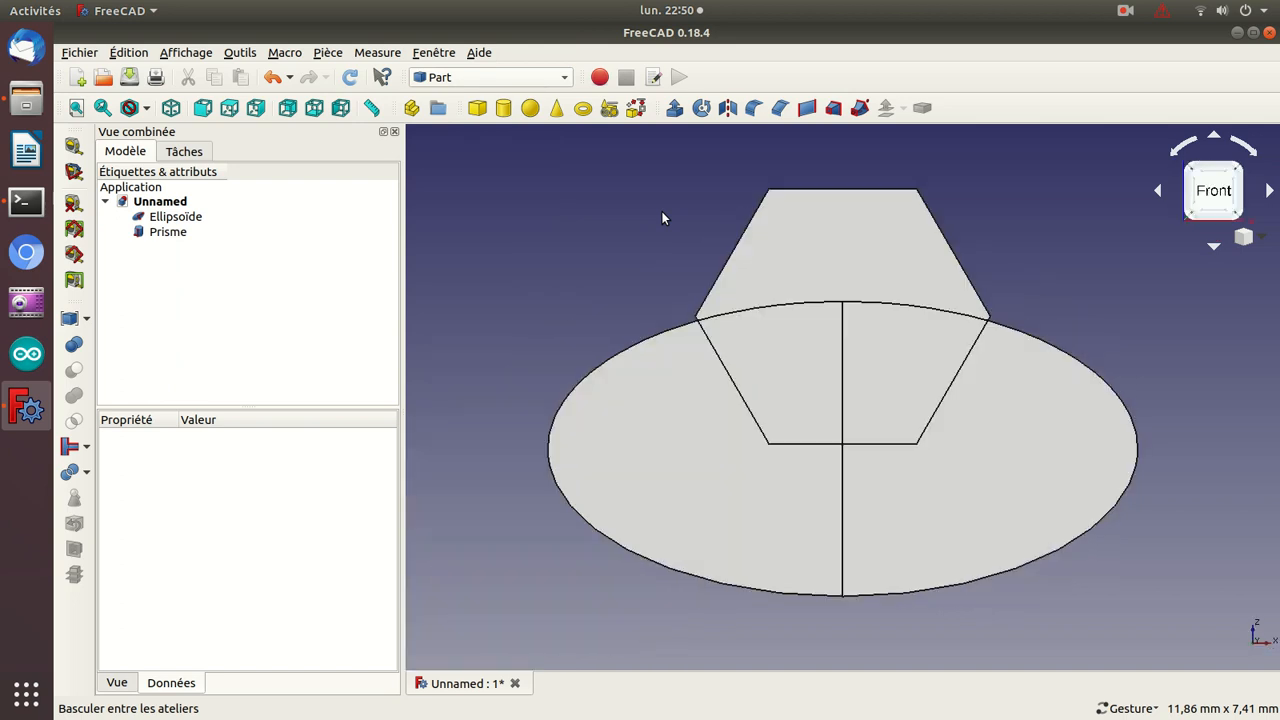
{"action": "left_click_drag", "start_coordinate": [652, 175], "coordinate": [662, 216]}
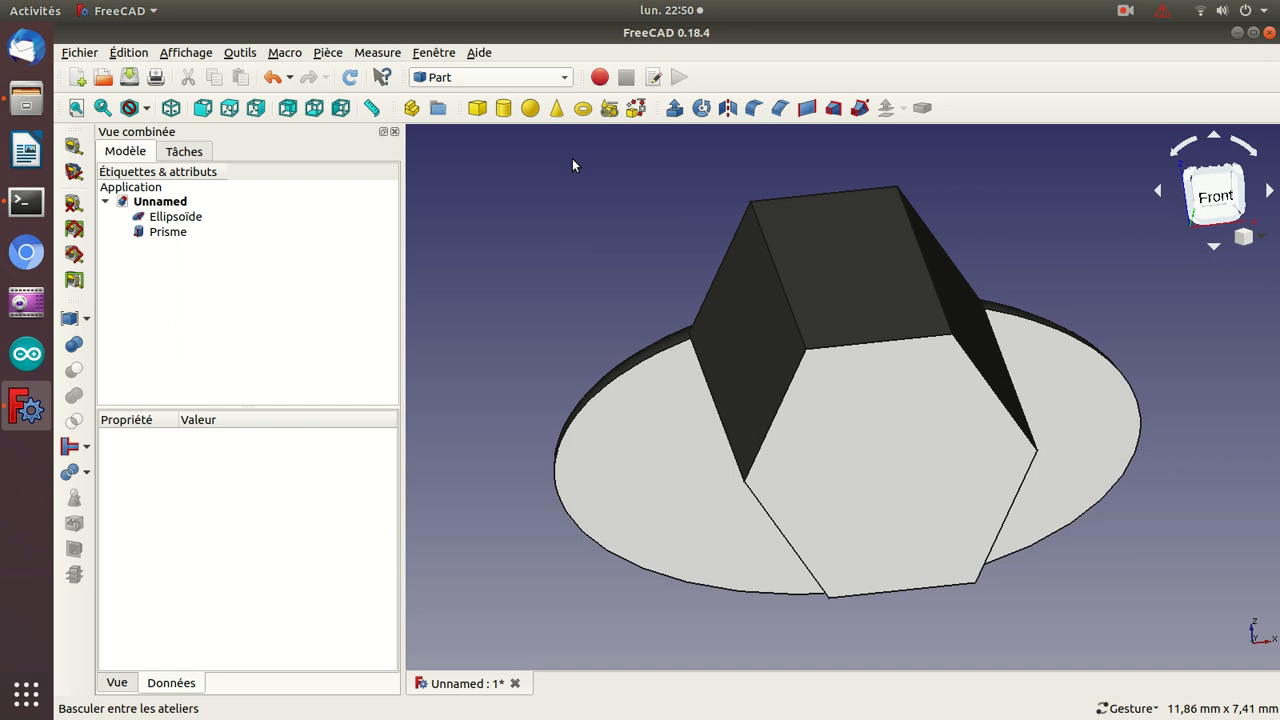
{"action": "left_click", "coordinate": [152, 232]}
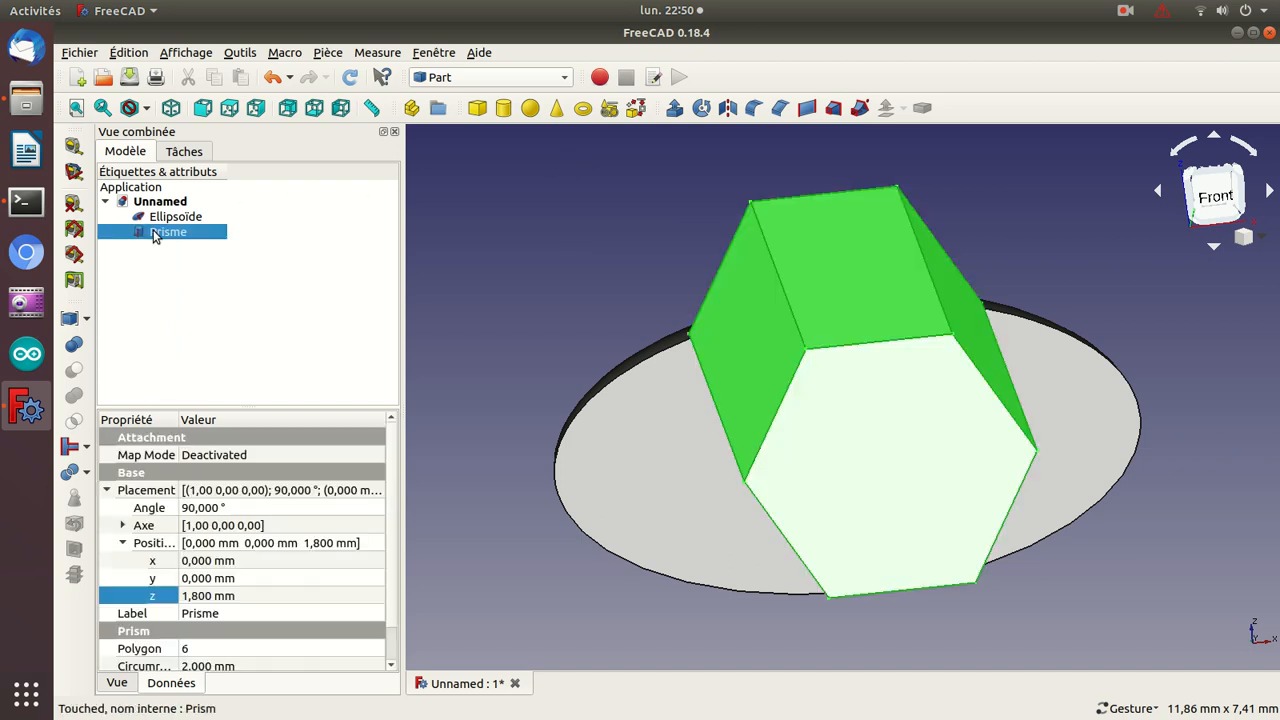
{"action": "key", "text": "Delete"}
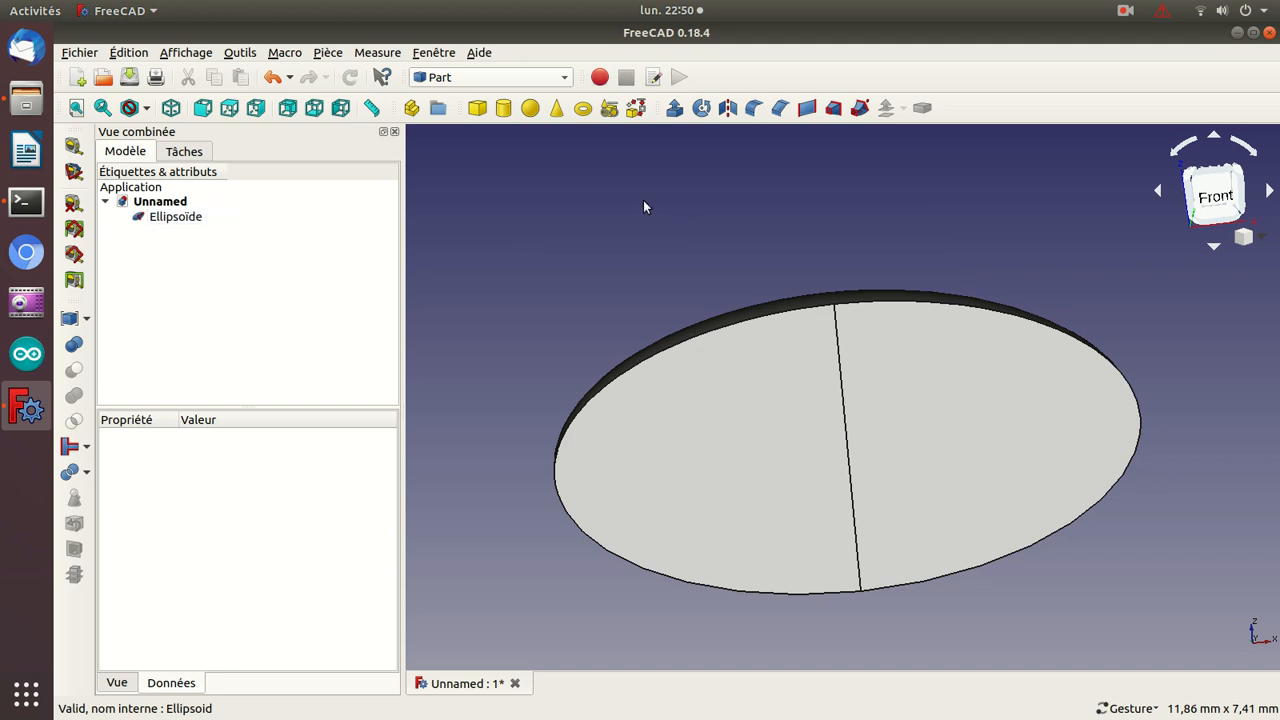
- Create a ruled surface between the two curved boundary edges of the half ellipsoid's flat face
{"action": "left_click", "coordinate": [881, 397]}
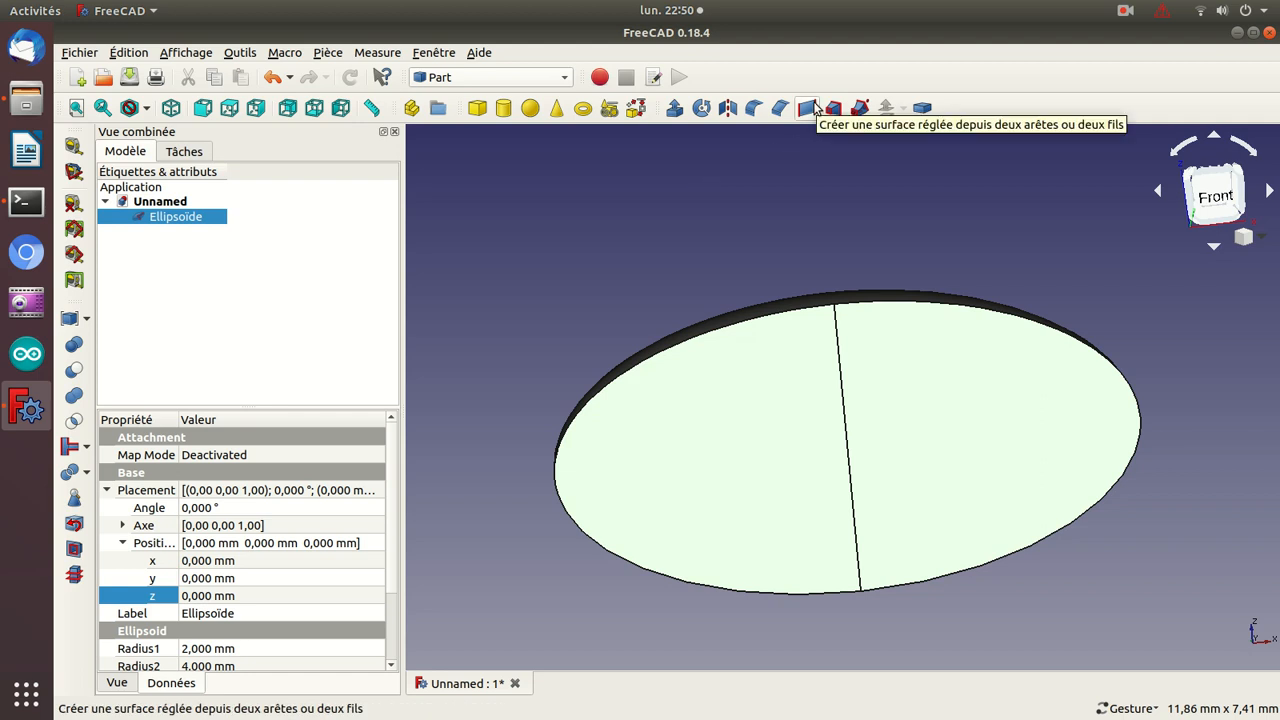
{"action": "left_click", "coordinate": [873, 304]}
{"action": "left_click", "coordinate": [805, 314], "text": "ctrl"}
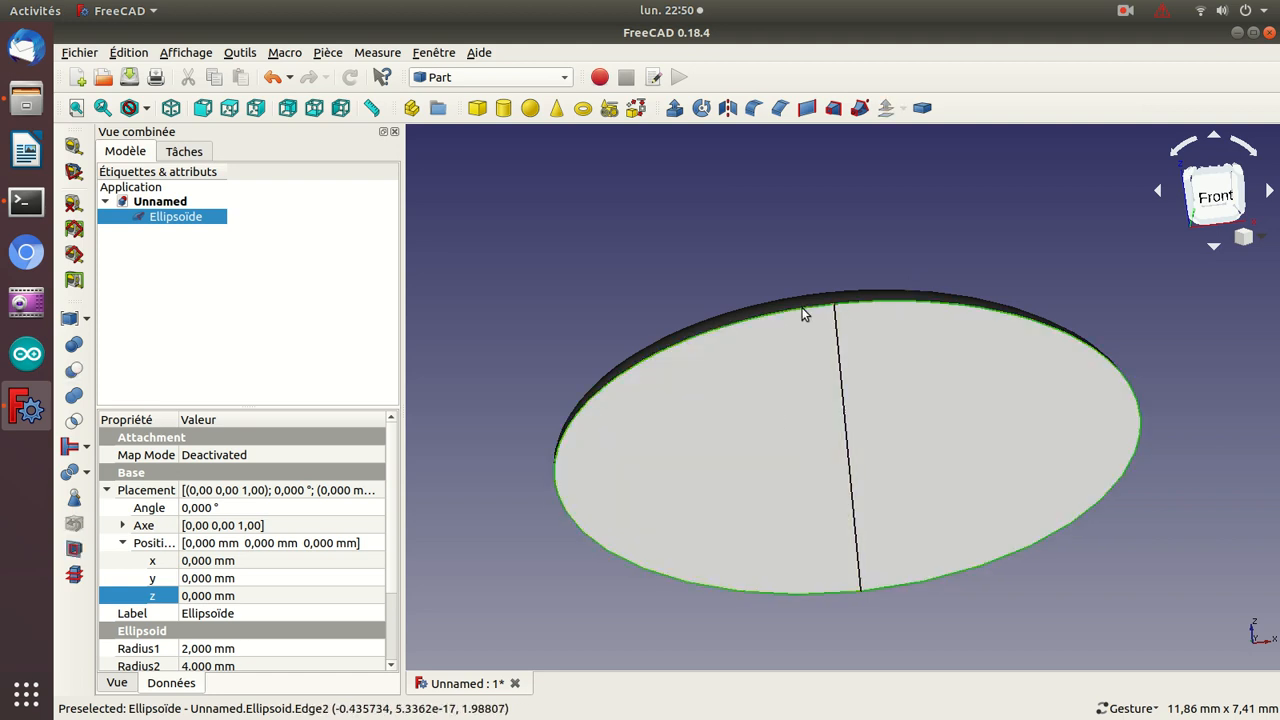
{"action": "left_click", "coordinate": [806, 108]}
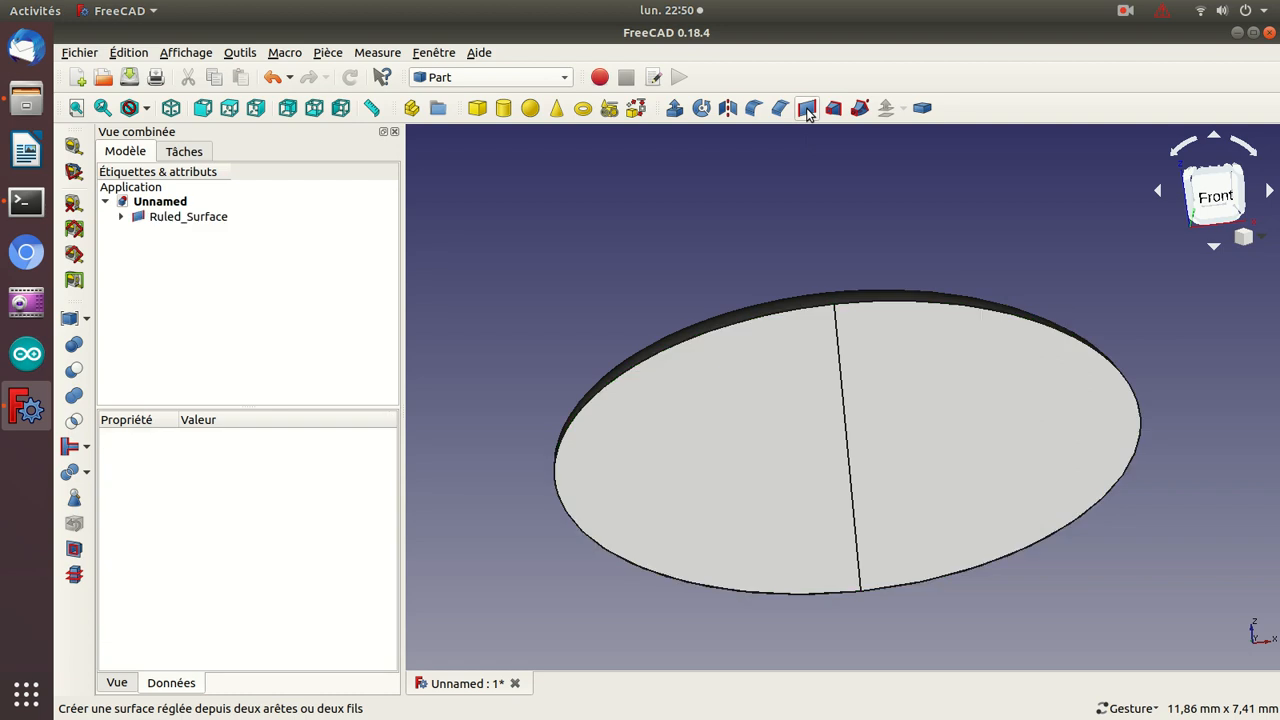
- Hide the half ellipsoid nested under the ruled surface and collapse the surface's branch in the model tree
{"action": "left_click", "coordinate": [157, 216]}
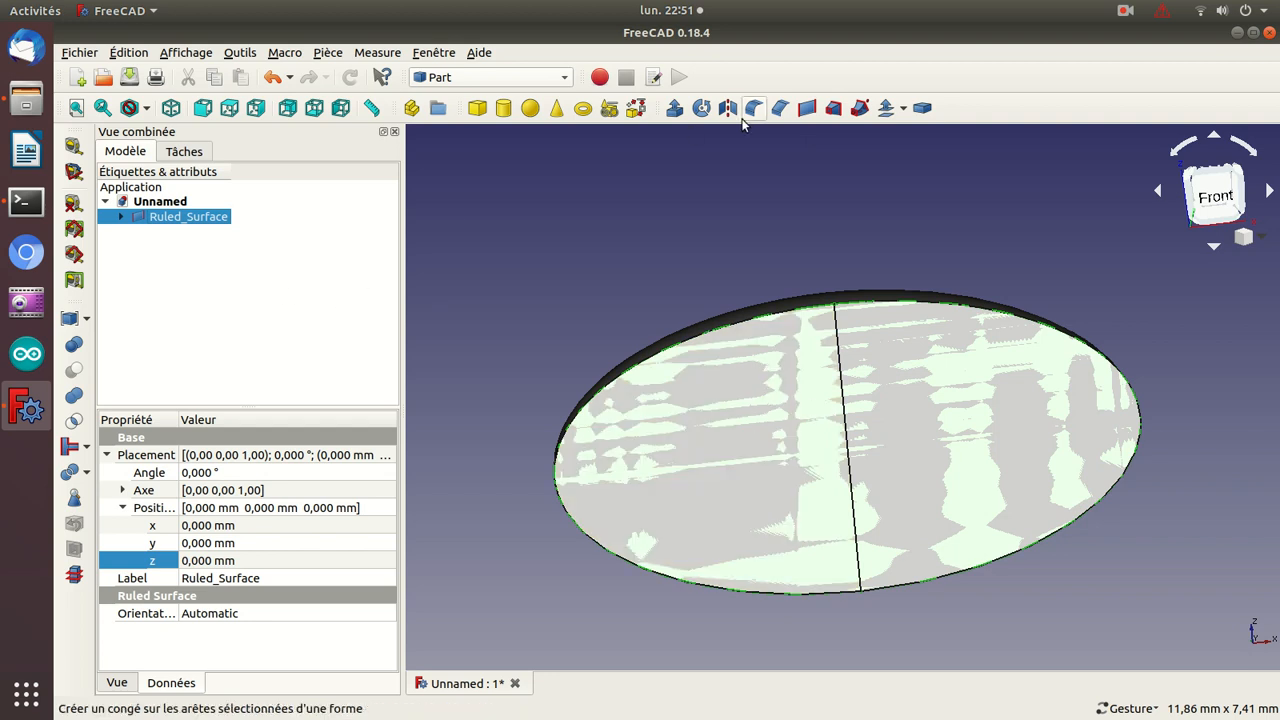
{"action": "left_click", "coordinate": [121, 217]}
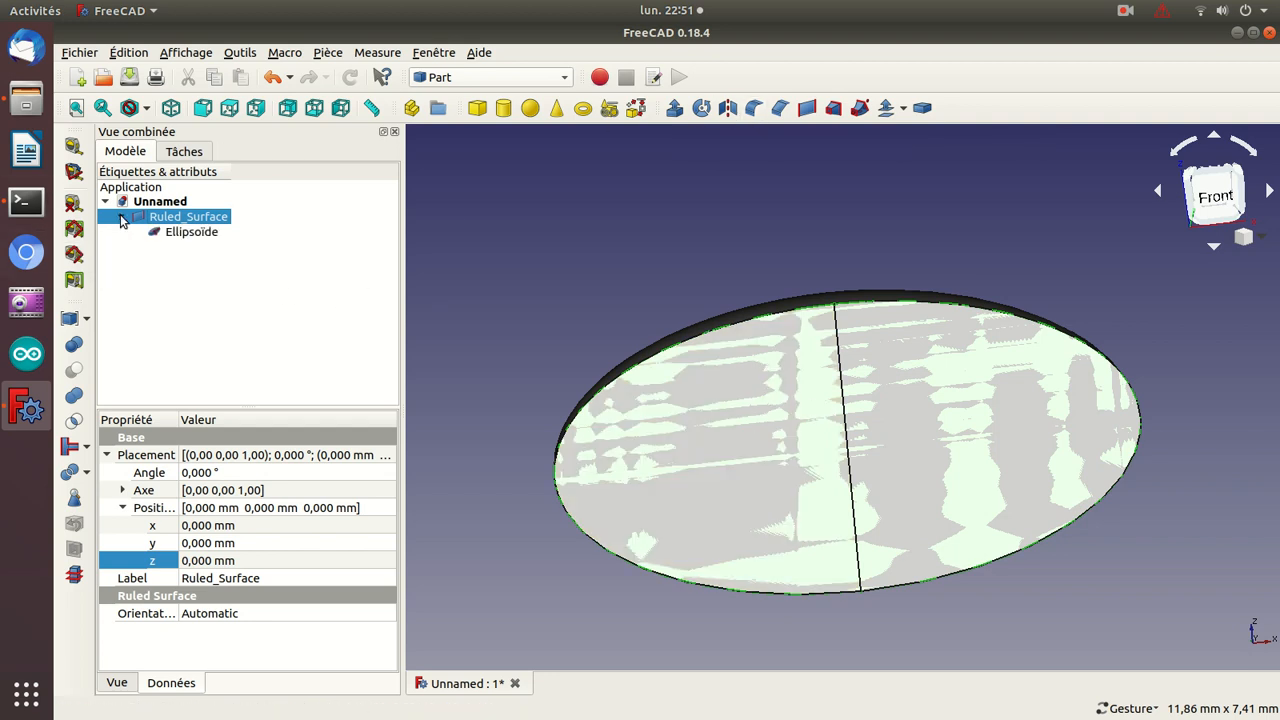
{"action": "left_click", "coordinate": [183, 238]}
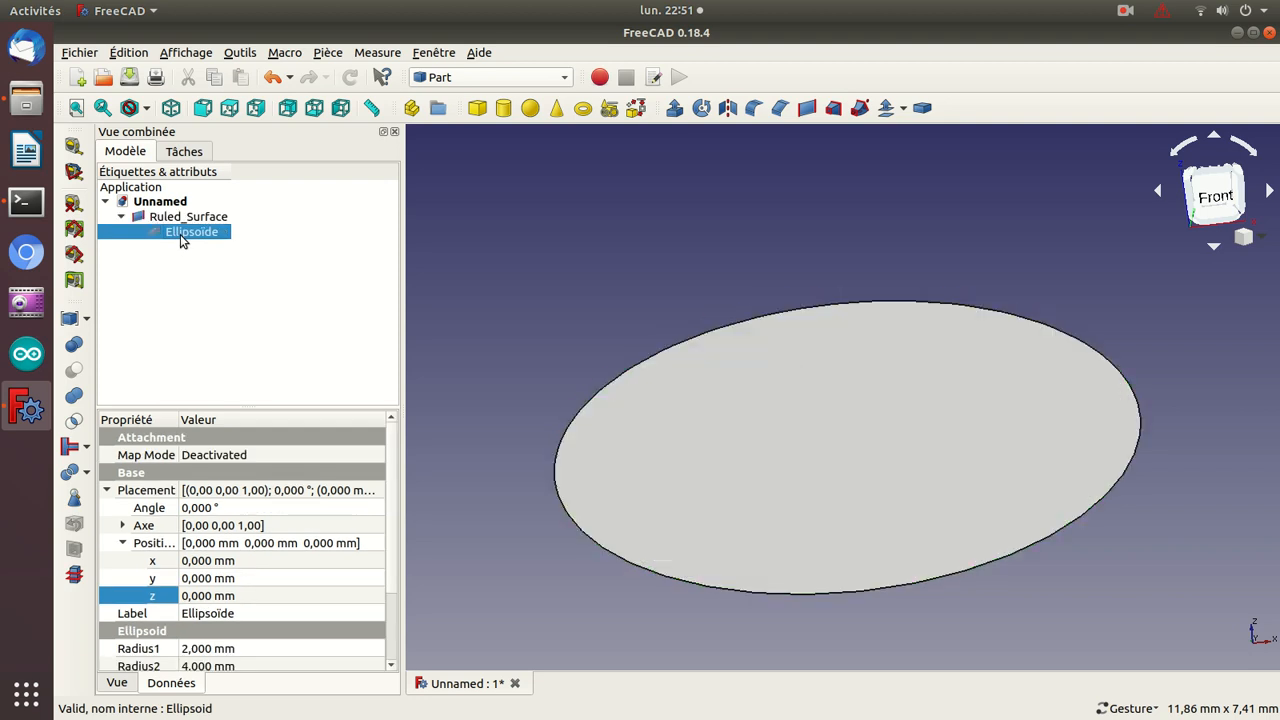
{"action": "left_click", "coordinate": [121, 217]}
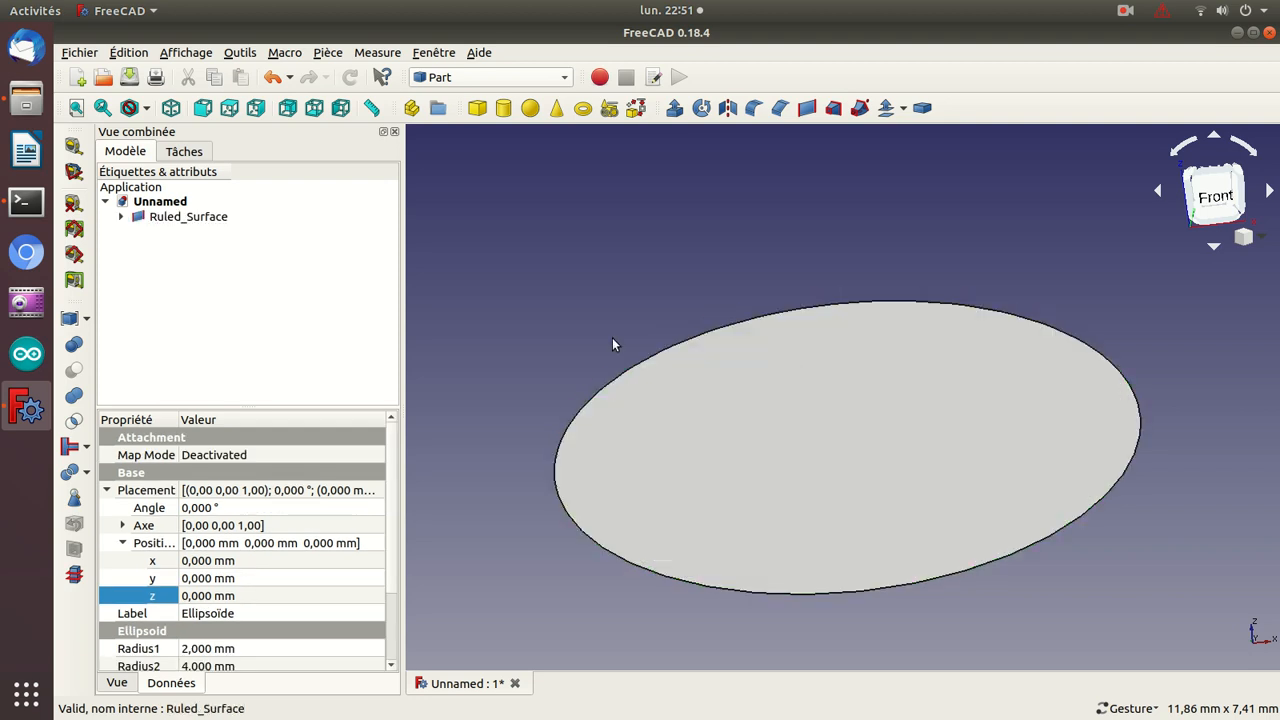
- Try to extrude the elliptical ruled surface 10 mm along its normal
{"action": "left_click", "coordinate": [755, 449]}
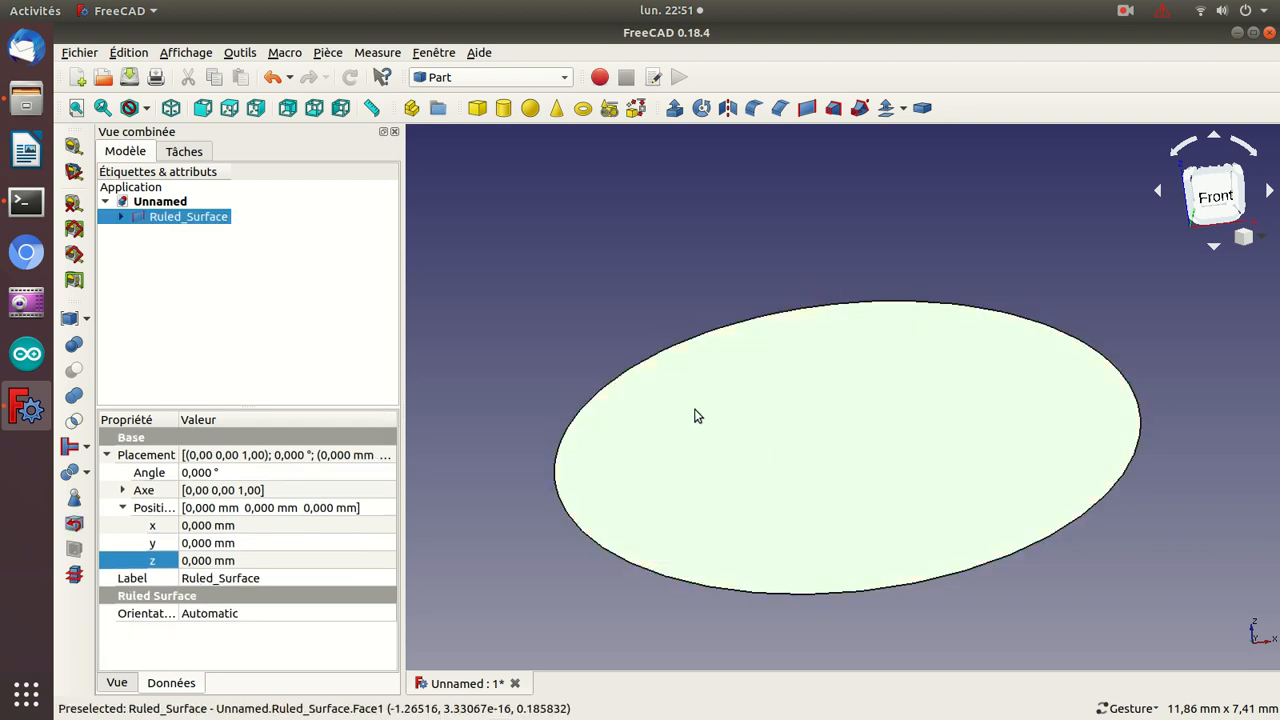
{"action": "left_click", "coordinate": [673, 110]}
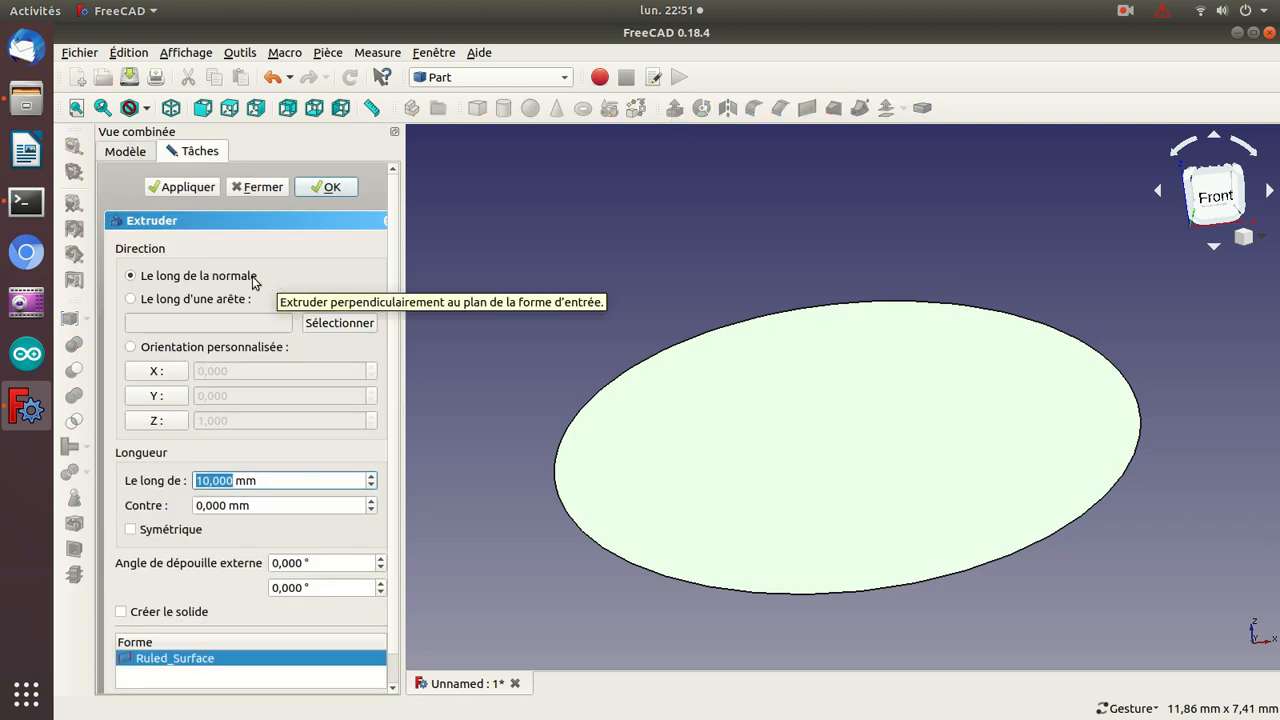
{"action": "left_click", "coordinate": [181, 196]}
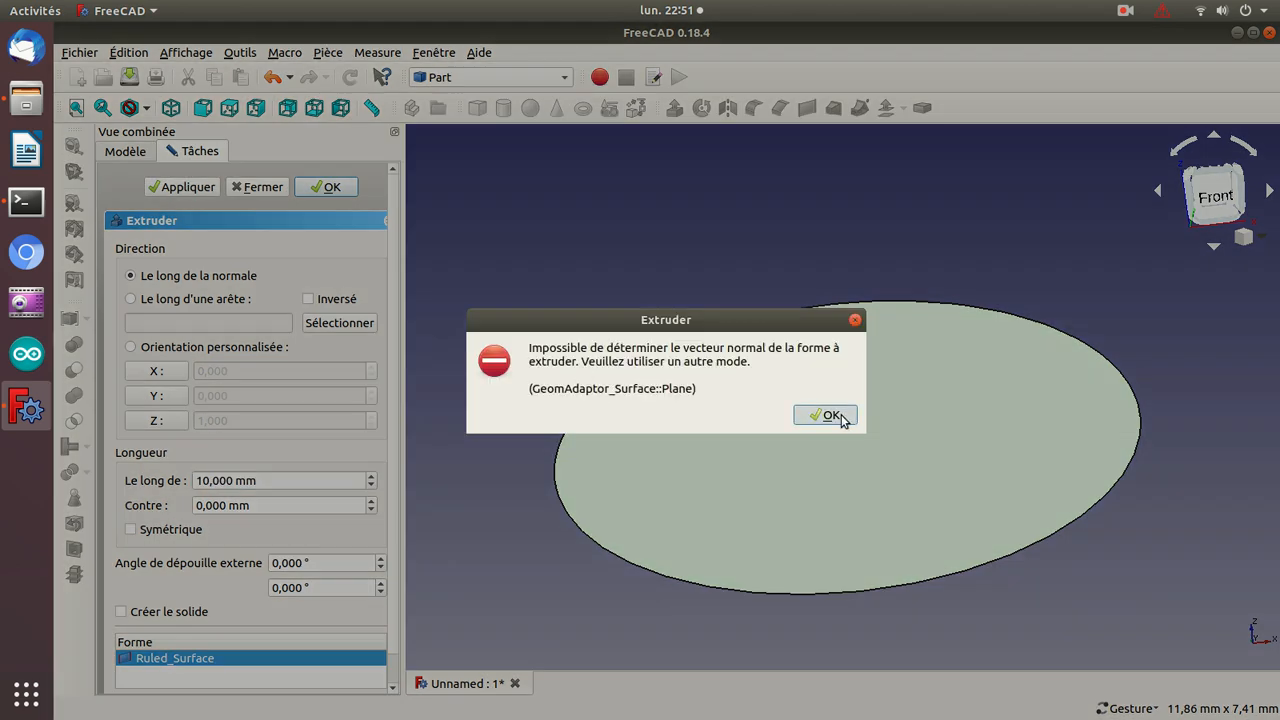
{"action": "left_click", "coordinate": [826, 415]}
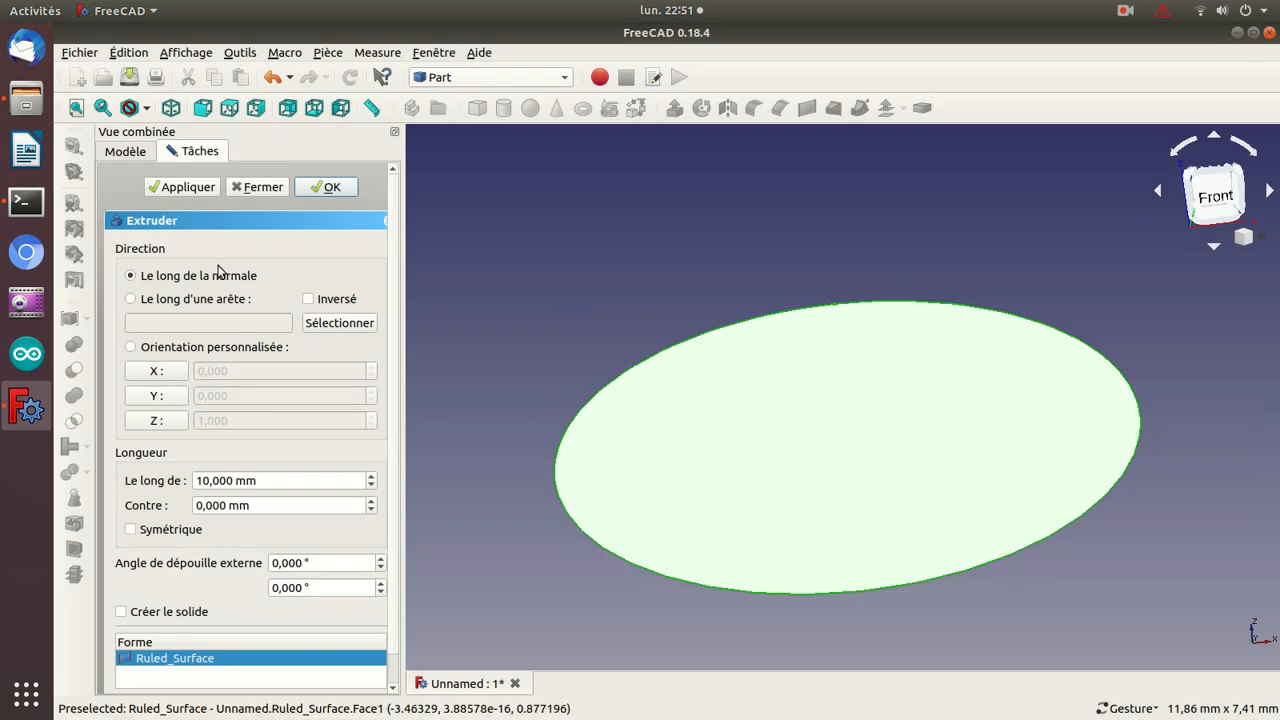
{"action": "left_click", "coordinate": [167, 192]}
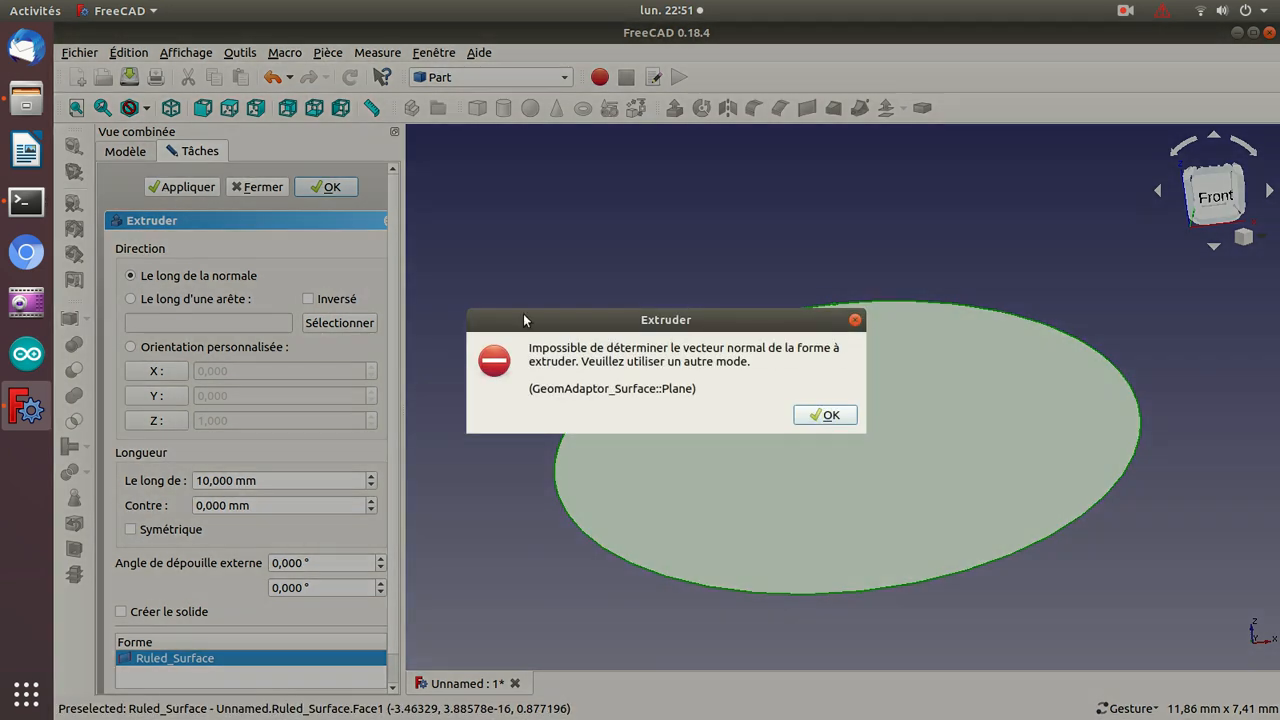
{"action": "left_click", "coordinate": [834, 414]}
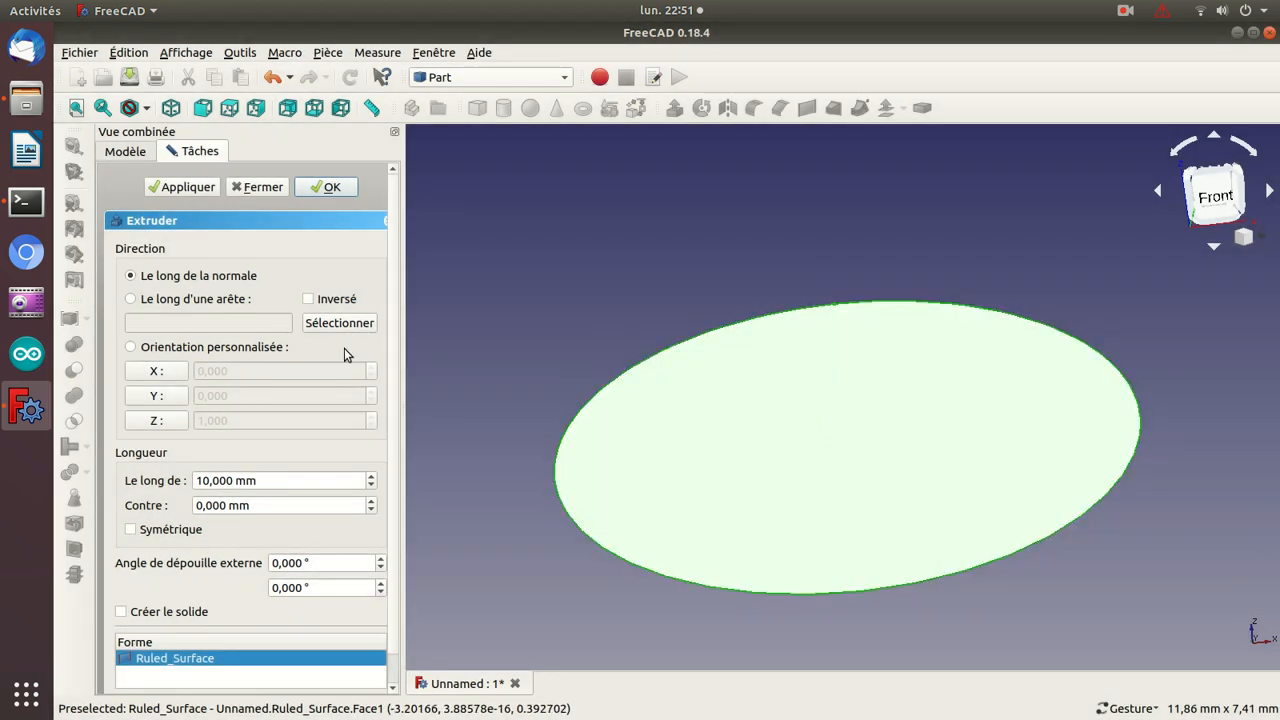
{"action": "left_click", "coordinate": [131, 300]}
{"action": "left_click", "coordinate": [632, 276]}
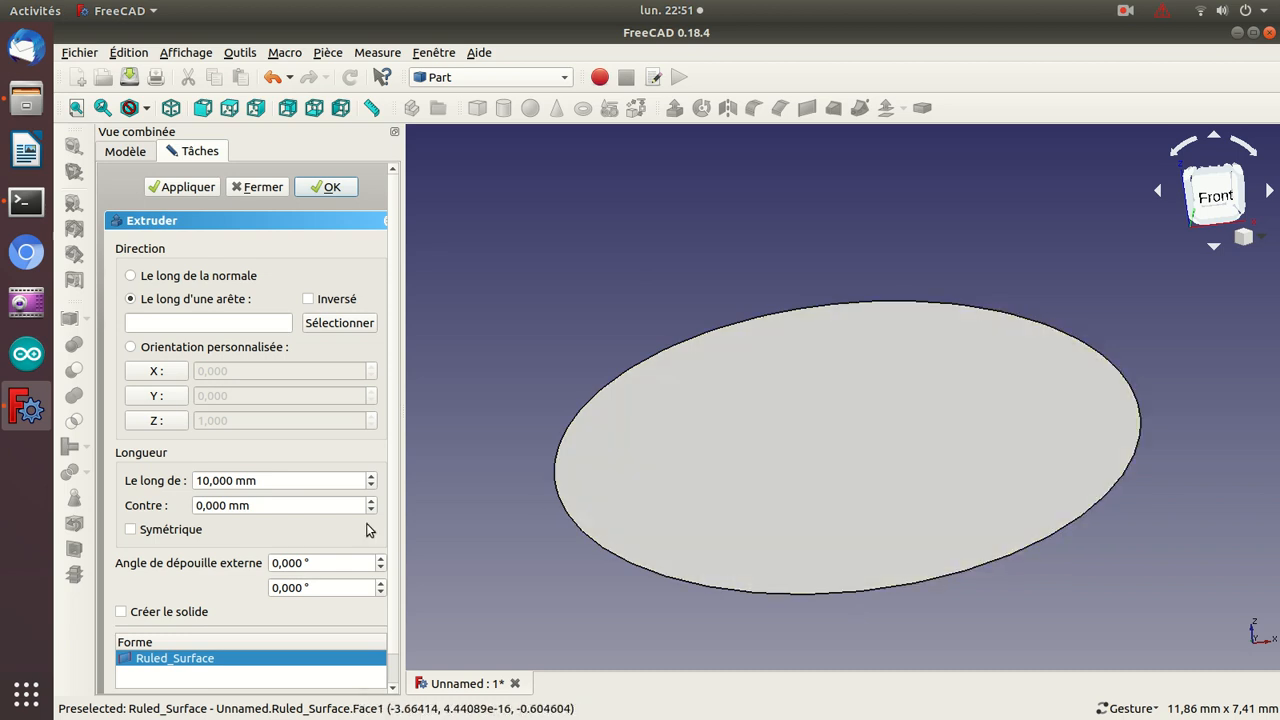
{"action": "key", "text": "0"}
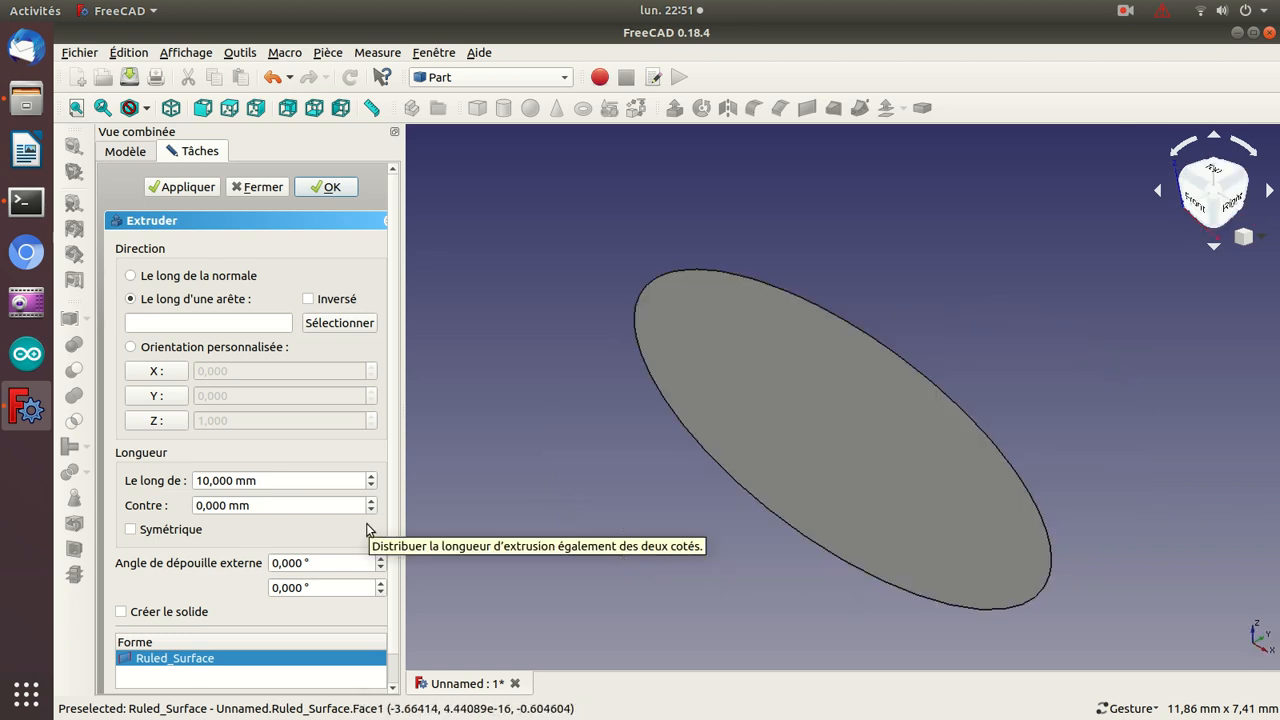
{"action": "left_click_drag", "start_coordinate": [530, 258], "coordinate": [631, 260]}
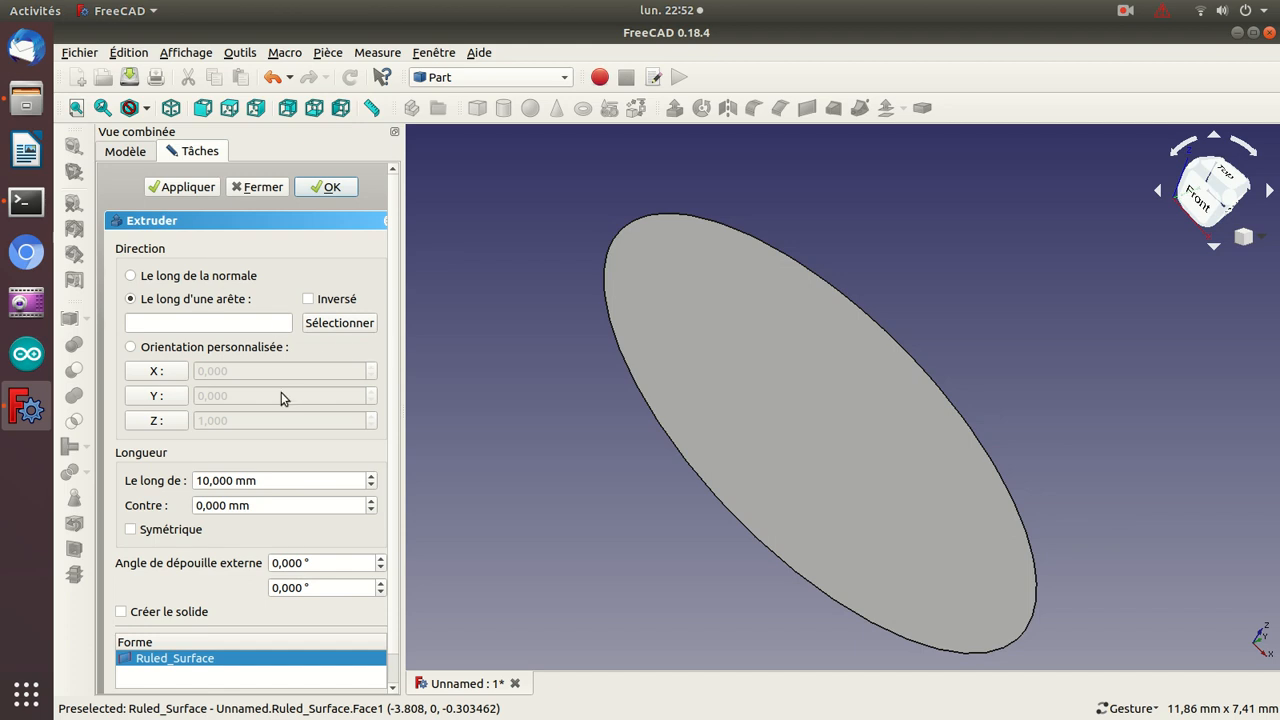
- Enable solid creation for the extrusion and retry extruding the ruled surface 10 mm along its normal
{"action": "left_click", "coordinate": [121, 611]}
{"action": "left_click", "coordinate": [178, 282]}
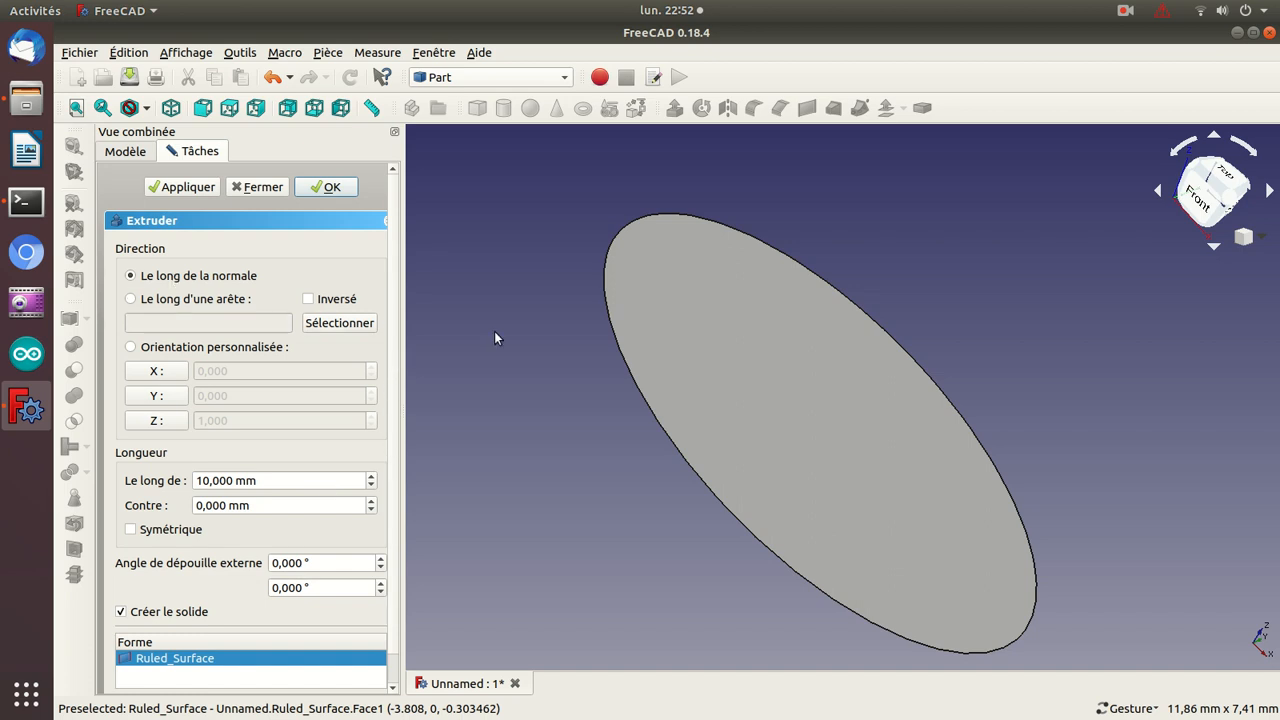
{"action": "left_click", "coordinate": [733, 360]}
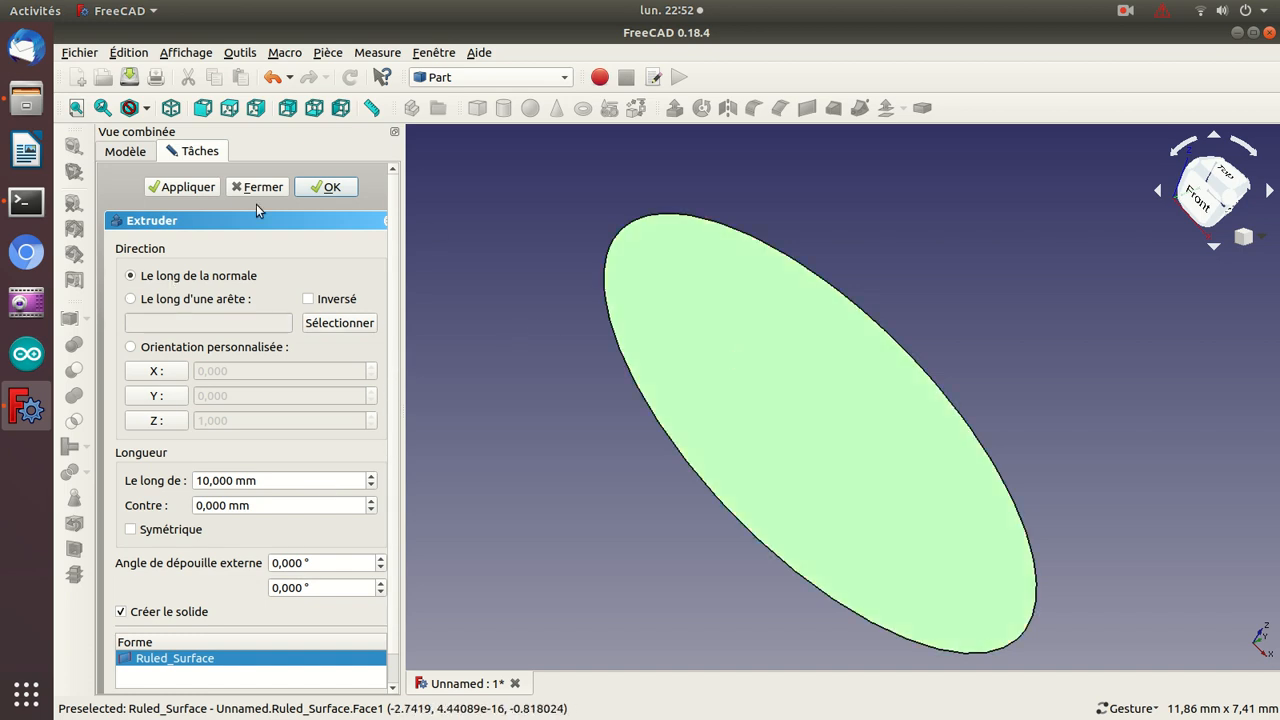
{"action": "left_click", "coordinate": [180, 187]}
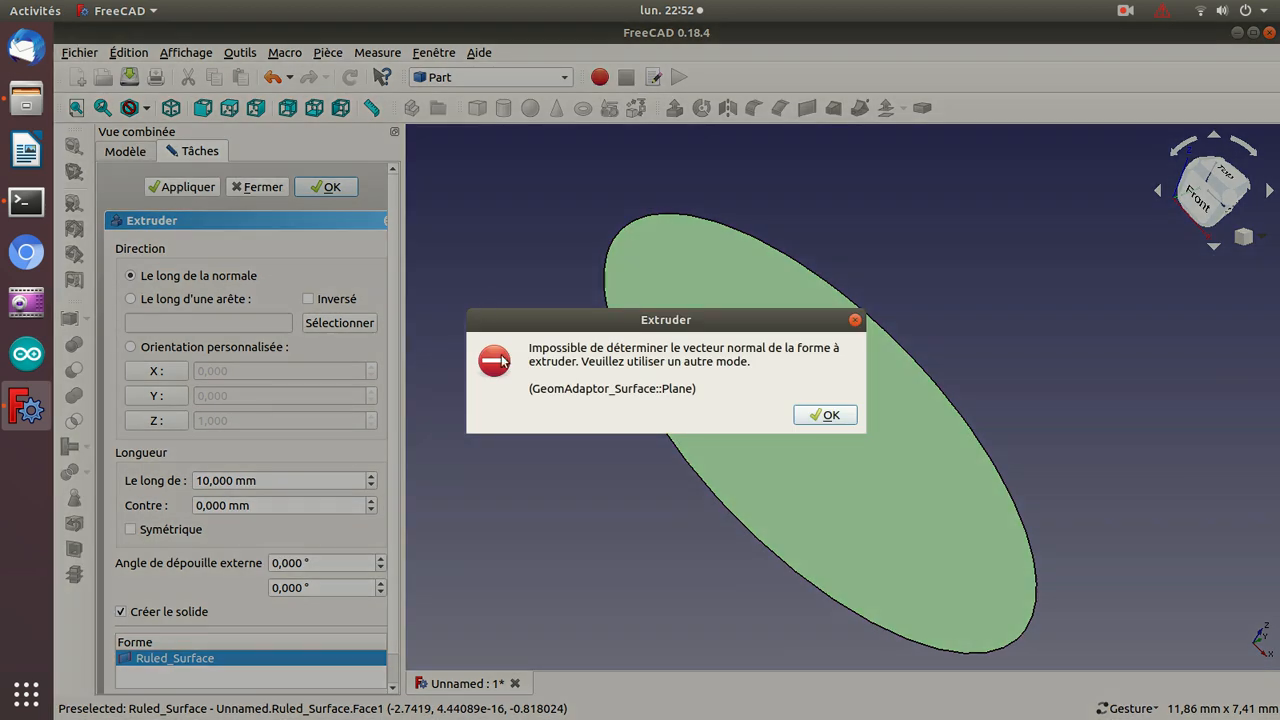
{"action": "left_click", "coordinate": [825, 414]}
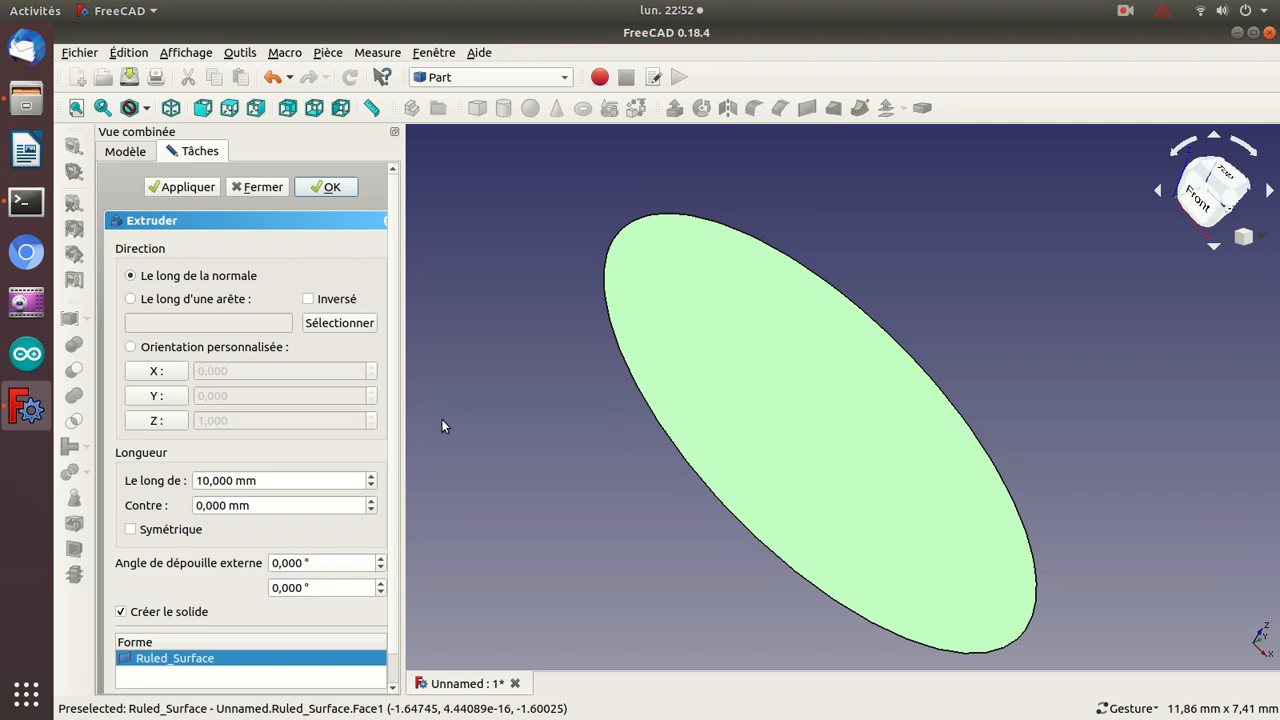
- Extrude the ruled surface 10 mm as a solid using a custom direction of X 0, Y 0, Z 1
{"action": "scroll", "coordinate": [398, 418], "scroll_direction": "down", "scroll_amount": 1}
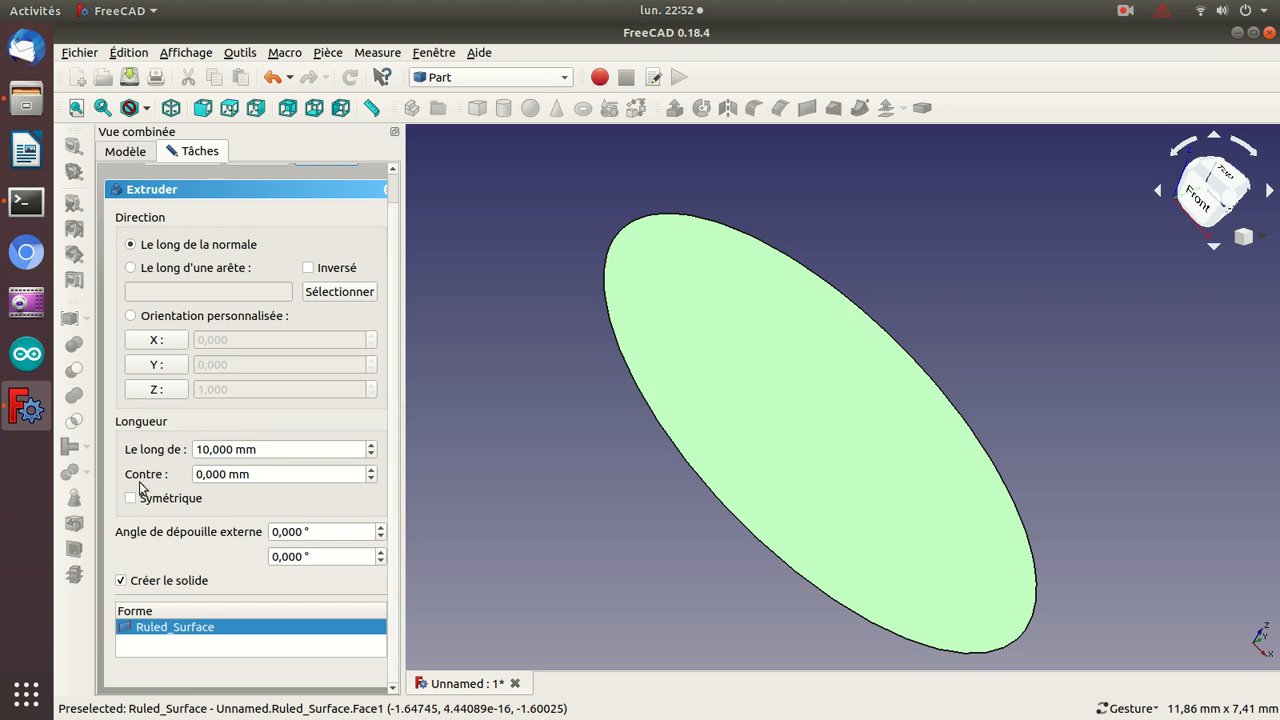
{"action": "left_click", "coordinate": [130, 315]}
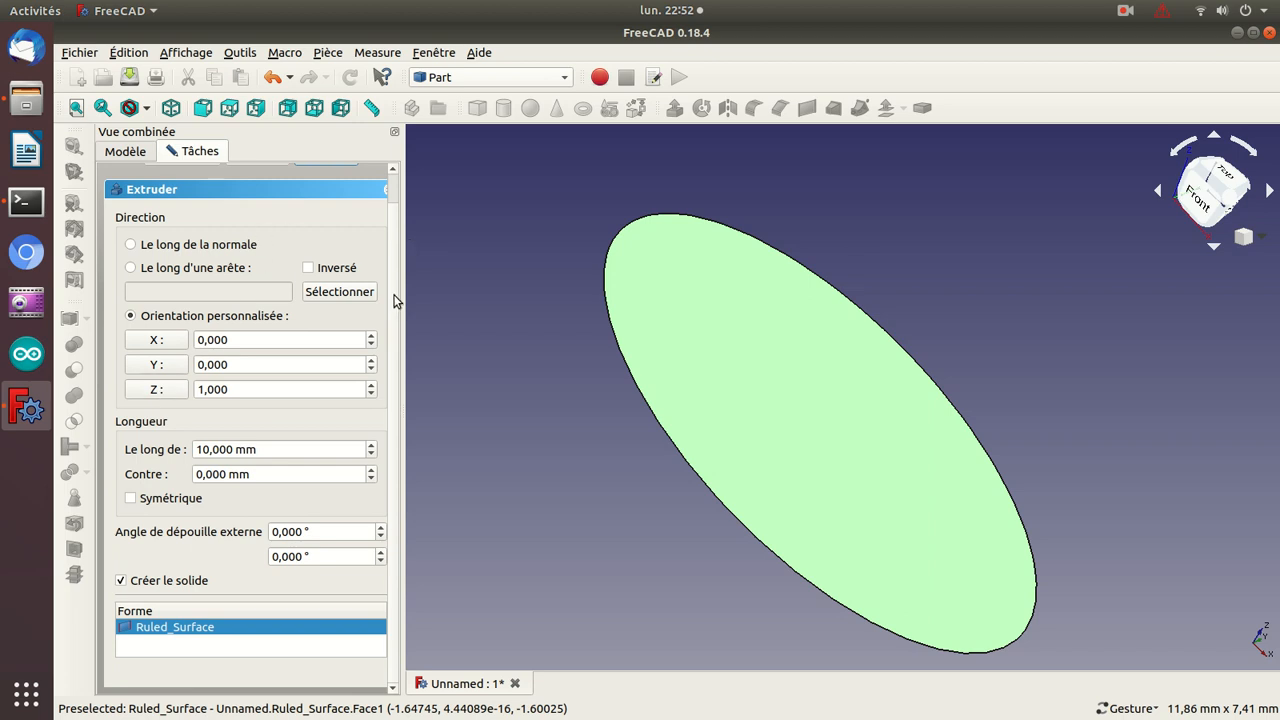
{"action": "scroll", "coordinate": [396, 297], "scroll_direction": "up", "scroll_amount": 1}
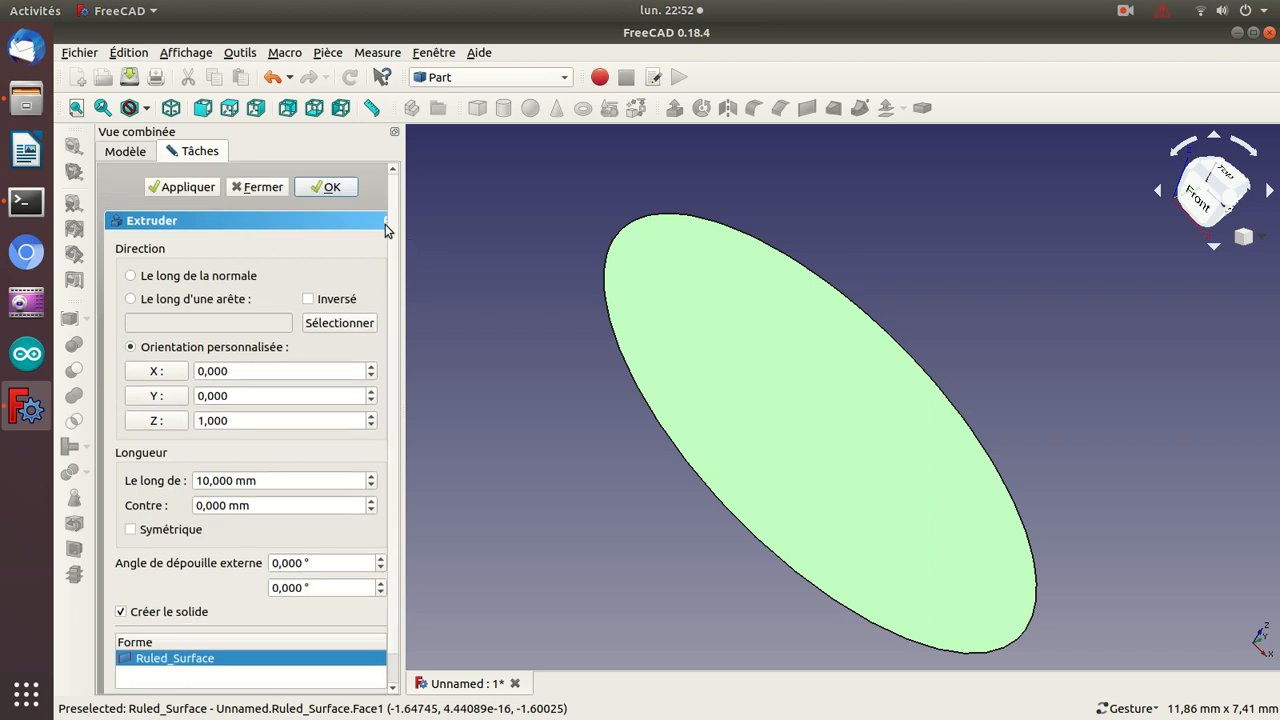
{"action": "left_click", "coordinate": [177, 193]}
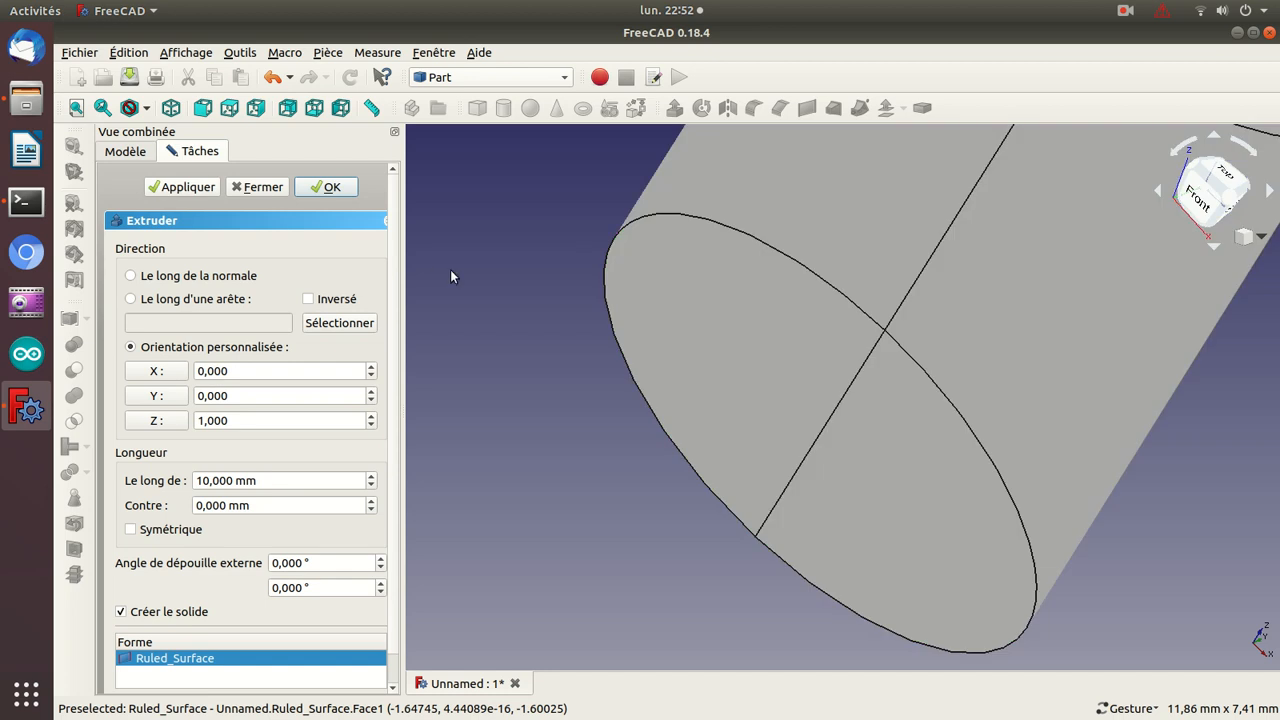
- Extrude the ruled surface 10 mm again as a solid with the custom direction set to X 0, Y 1, Z 0
{"action": "scroll", "coordinate": [450, 269], "scroll_direction": "up", "scroll_amount": 1}
{"action": "scroll", "coordinate": [450, 269], "scroll_direction": "down", "scroll_amount": 4}
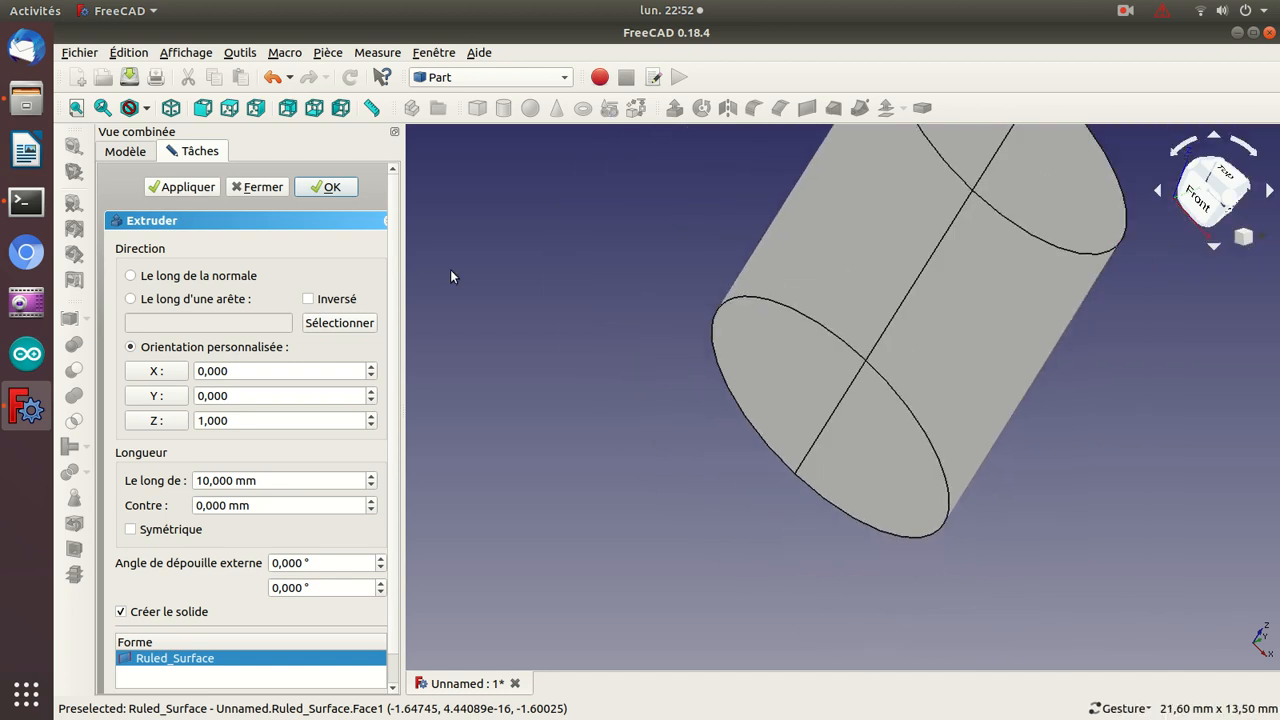
{"action": "scroll", "coordinate": [451, 271], "scroll_direction": "down", "scroll_amount": 1}
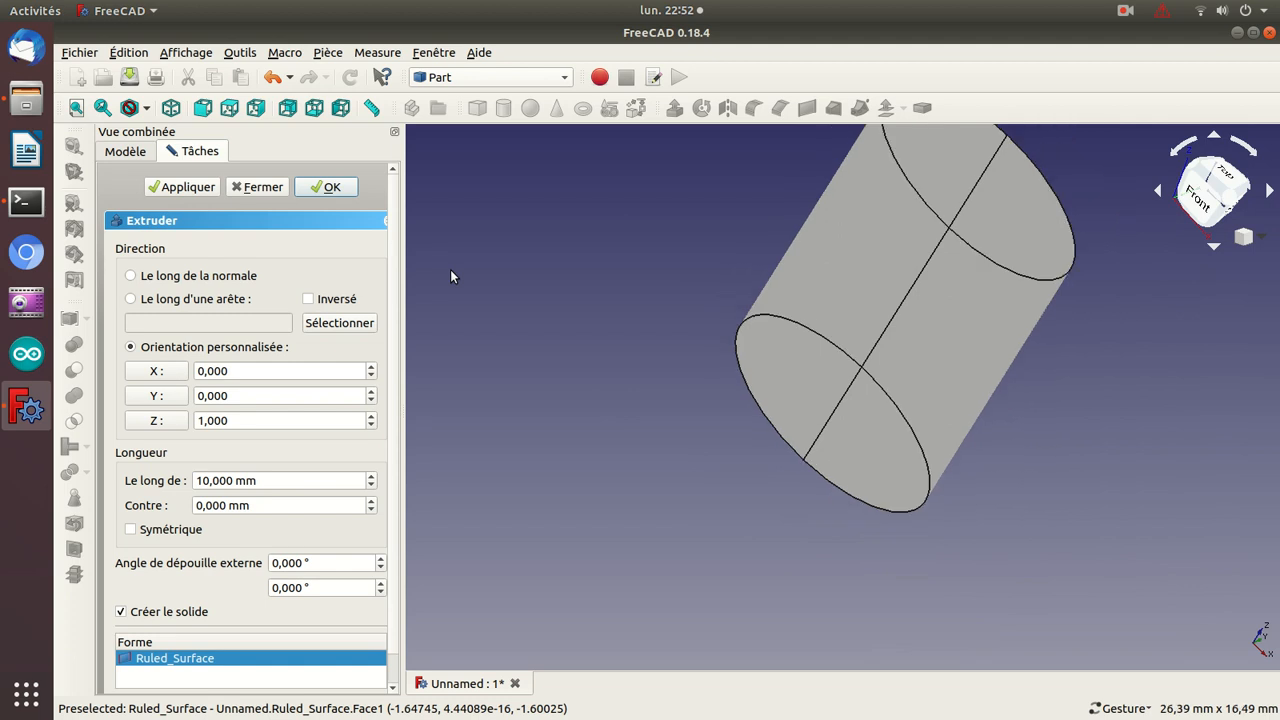
{"action": "left_click_drag", "start_coordinate": [576, 212], "coordinate": [816, 452]}
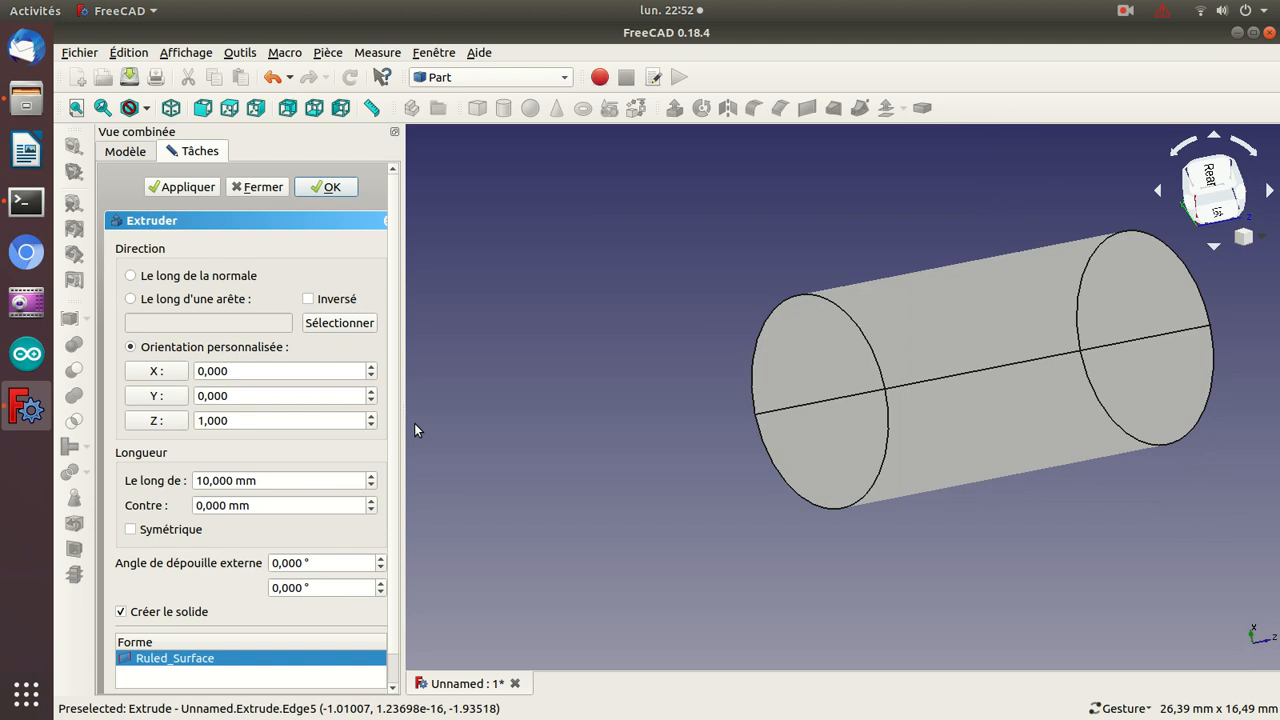
{"action": "left_click", "coordinate": [205, 395]}
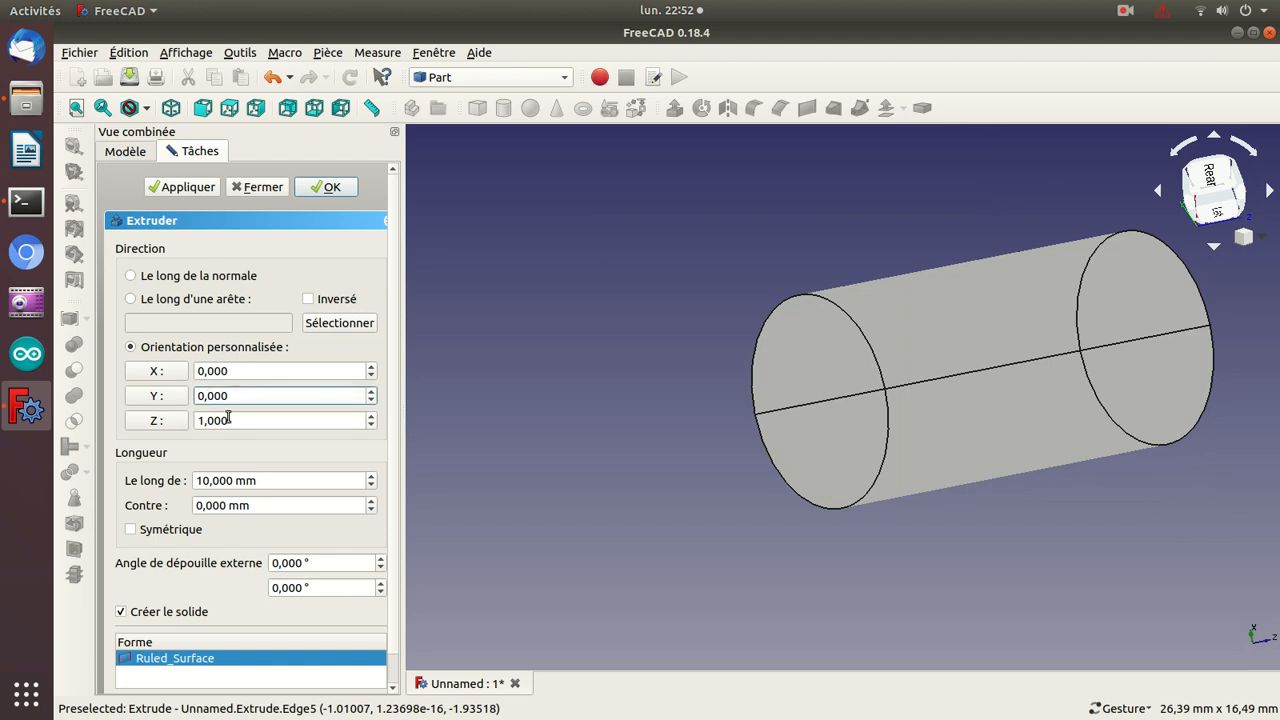
{"action": "key", "text": "BackSpace"}
{"action": "type", "text": "1"}
{"action": "left_click", "coordinate": [208, 422]}
{"action": "key", "text": "BackSpace"}
{"action": "type", "text": "0"}
{"action": "key", "text": "Return"}
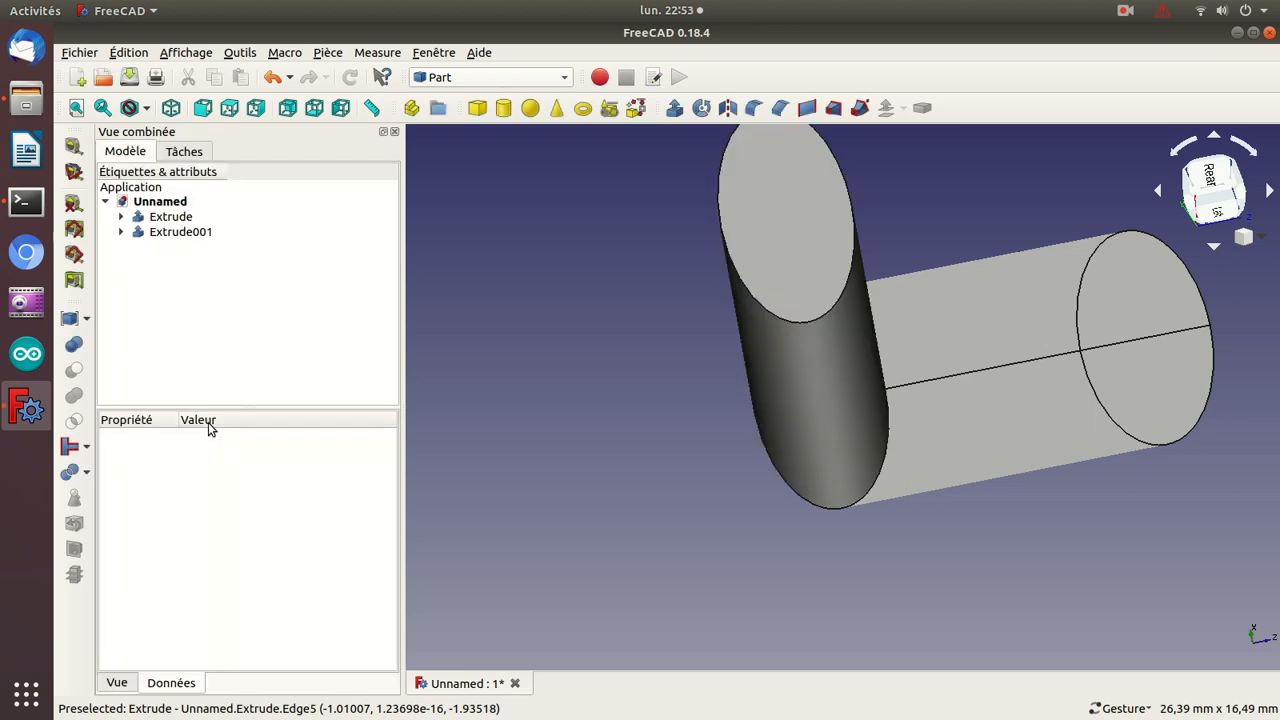
- Delete the first extrusion made along the Z axis, keeping the one made along Y
{"action": "left_click_drag", "start_coordinate": [529, 296], "coordinate": [891, 591]}
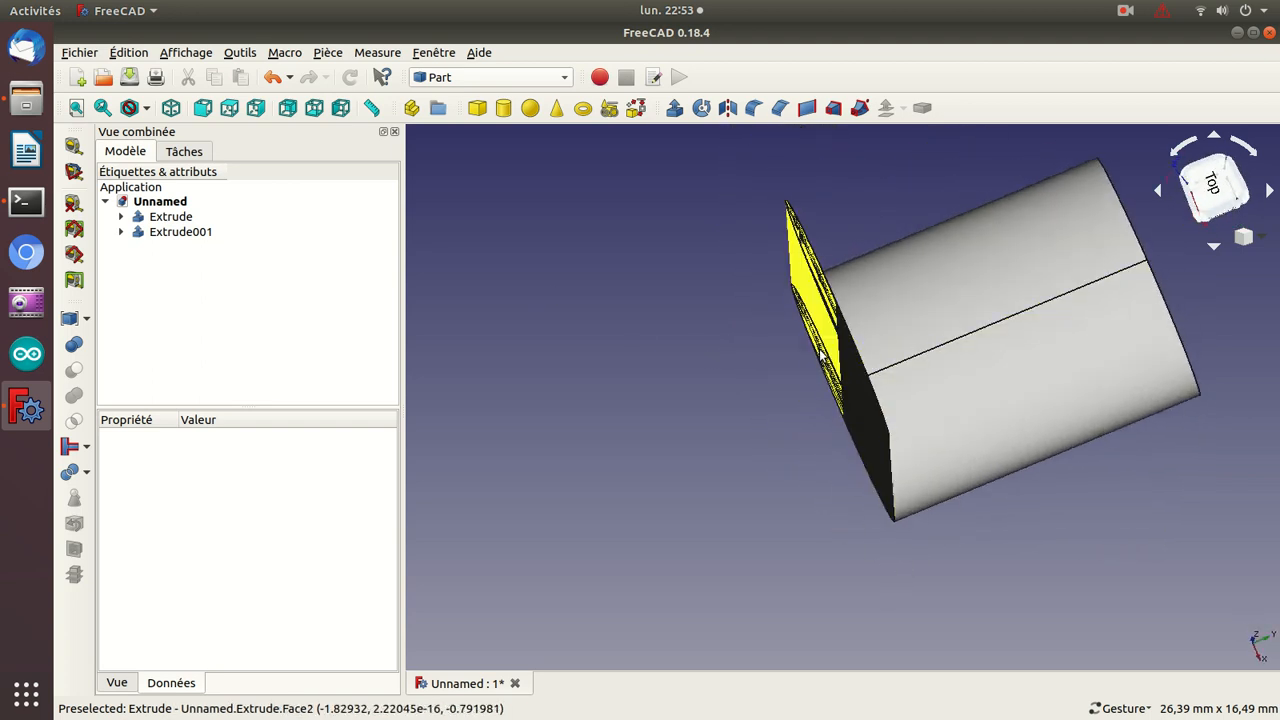
{"action": "left_click", "coordinate": [174, 217]}
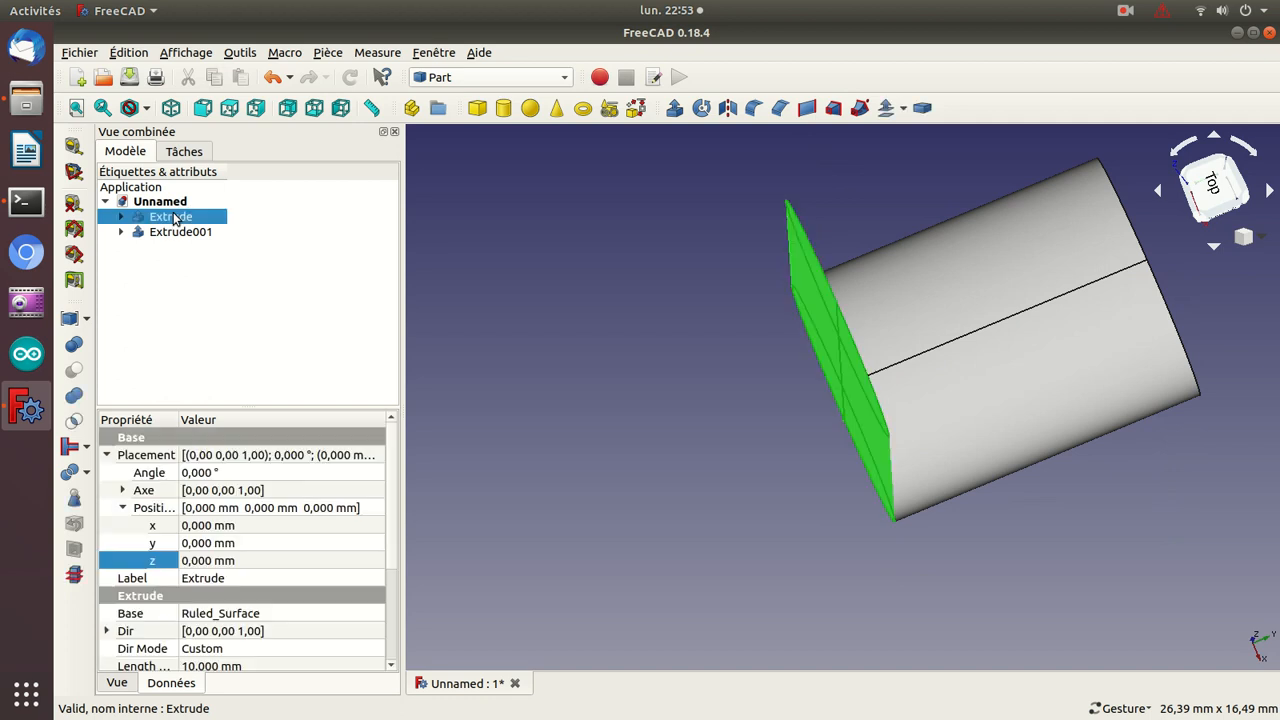
{"action": "key", "text": "Delete"}
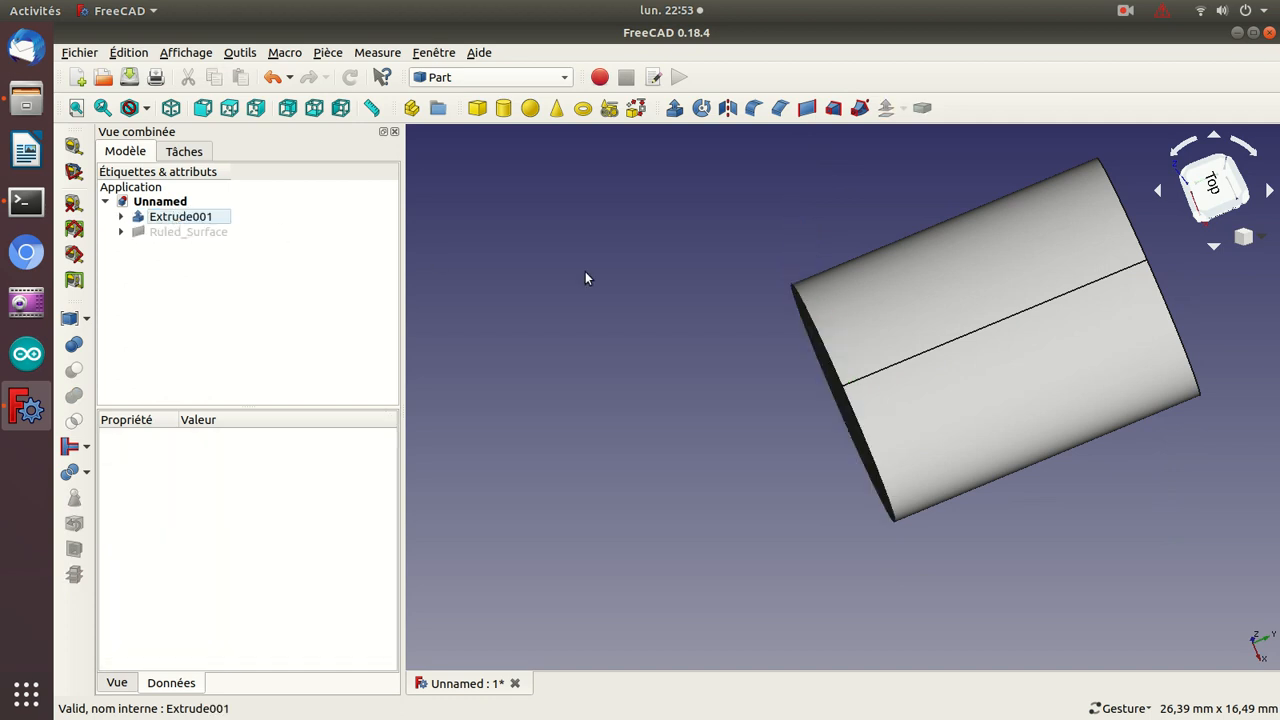
- Set the forward length of the remaining elliptical extrusion to 1 mm
{"action": "left_click_drag", "start_coordinate": [627, 274], "coordinate": [970, 547]}
{"action": "left_click_drag", "start_coordinate": [669, 542], "coordinate": [921, 411]}
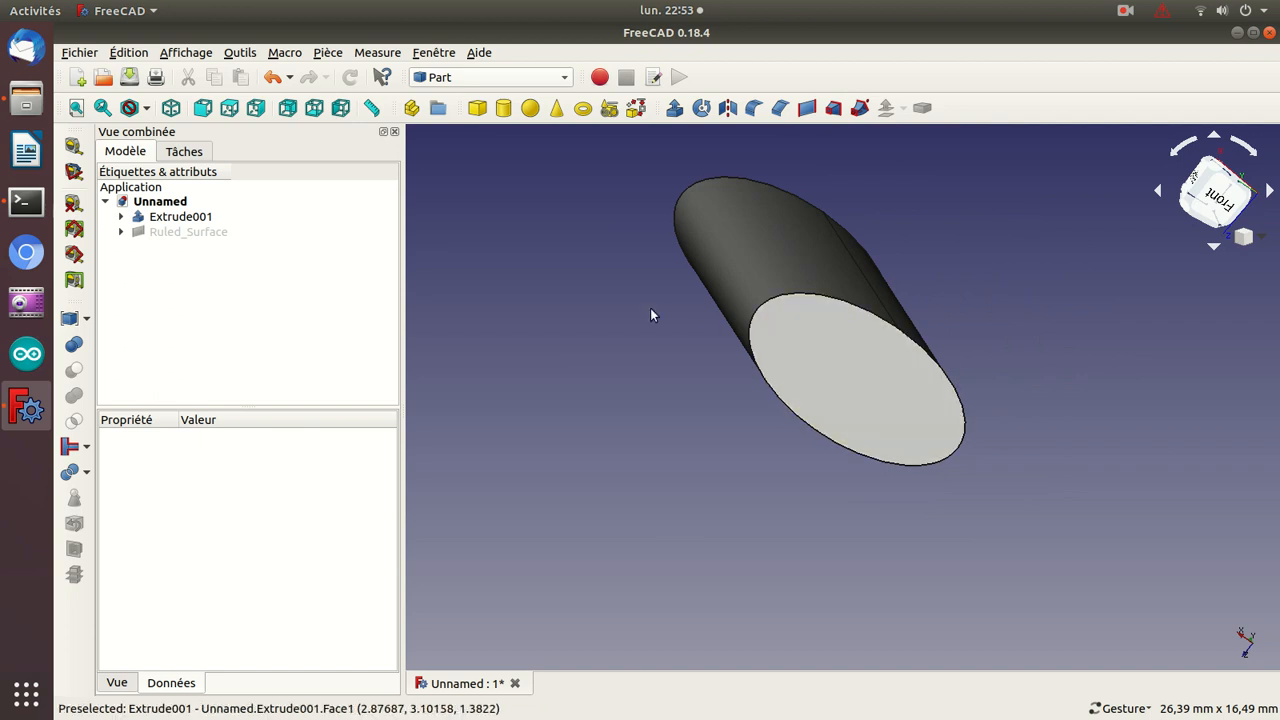
{"action": "key", "text": "0"}
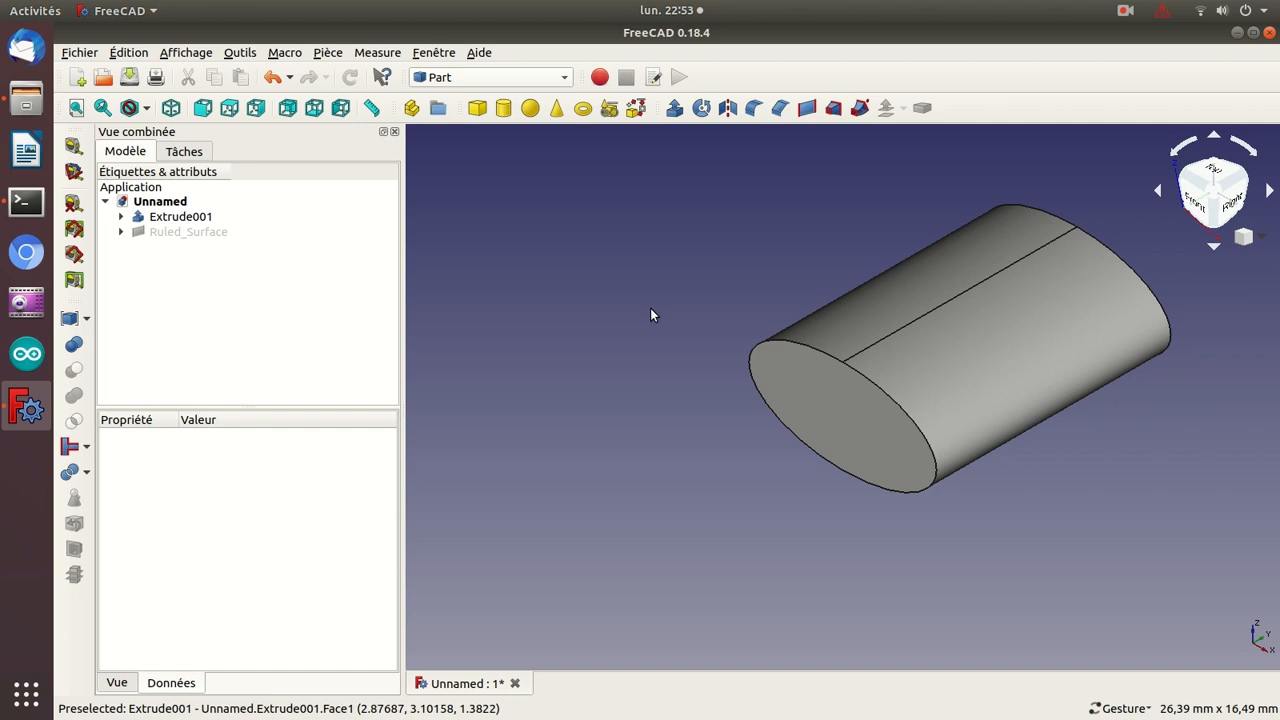
{"action": "left_click", "coordinate": [178, 217]}
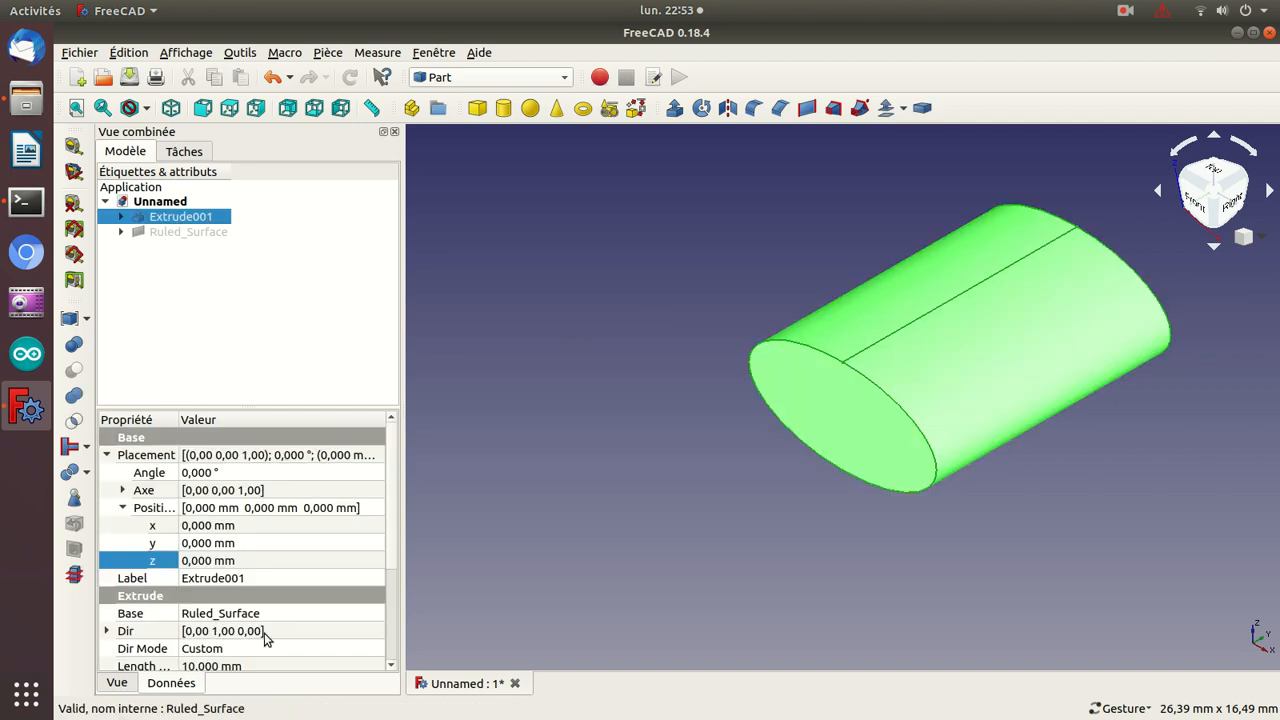
{"action": "left_click", "coordinate": [193, 665]}
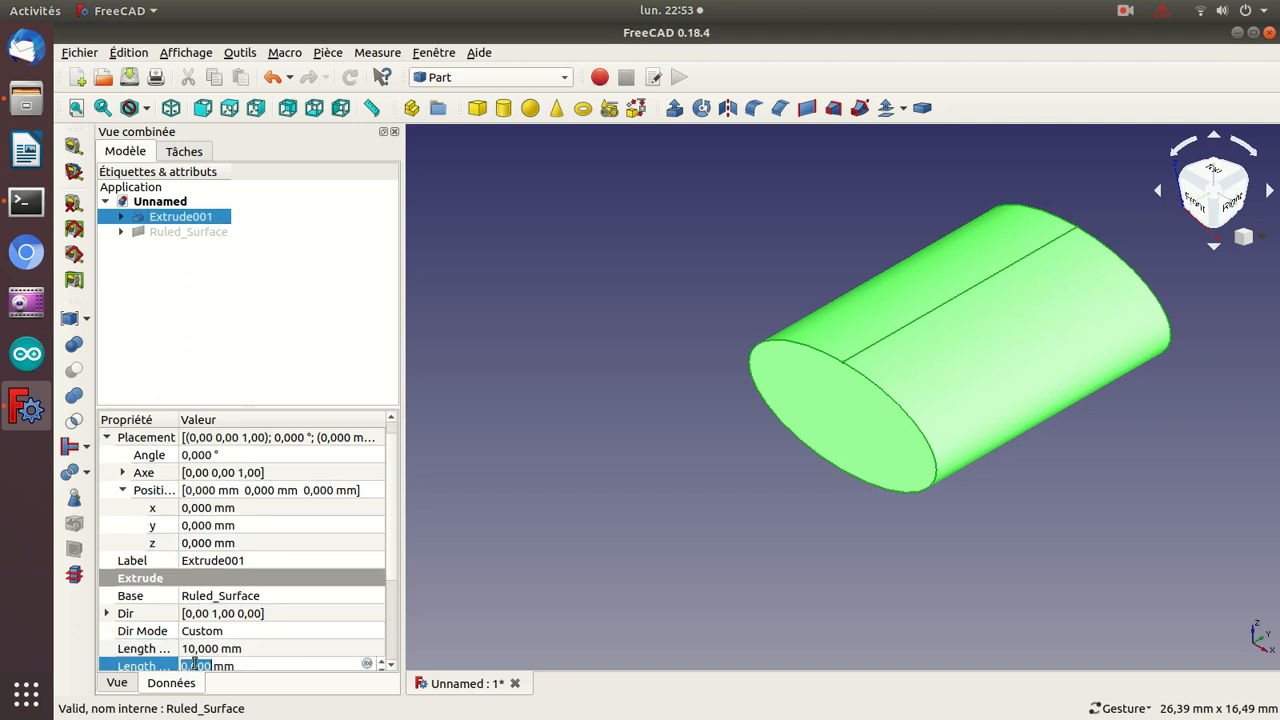
{"action": "left_click", "coordinate": [195, 635]}
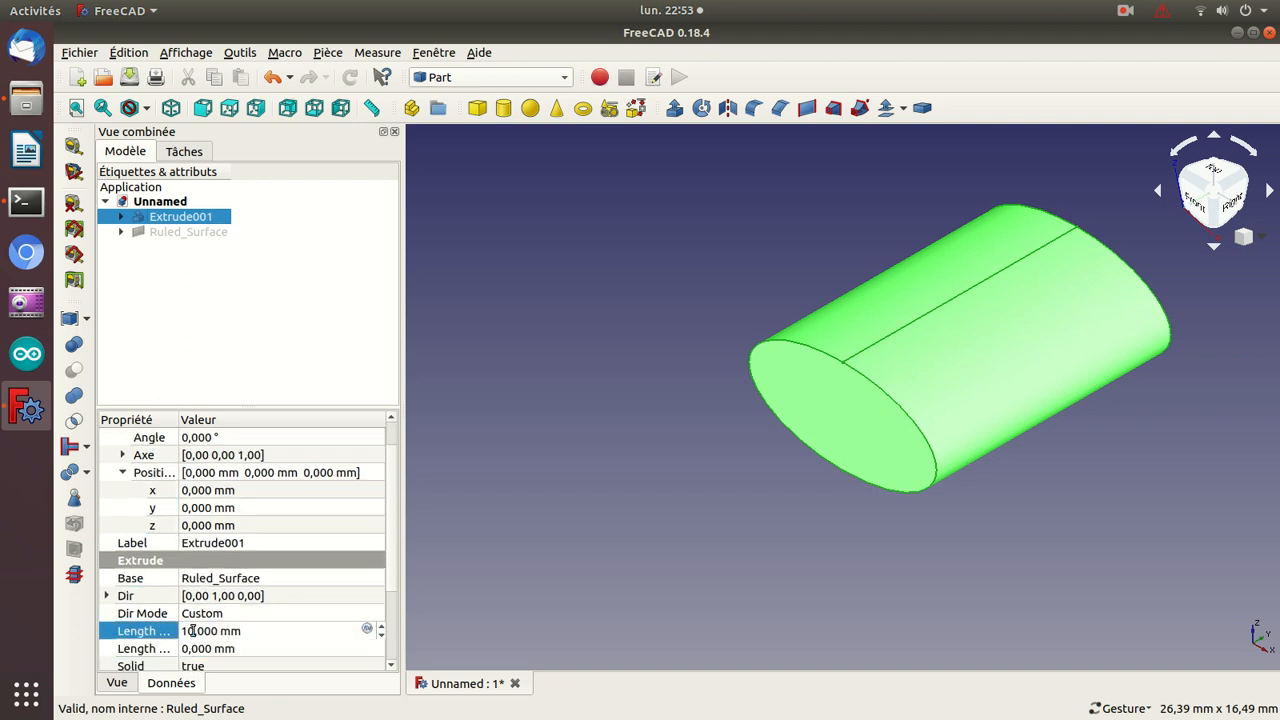
{"action": "key", "text": "BackSpace"}
{"action": "key", "text": "Return"}
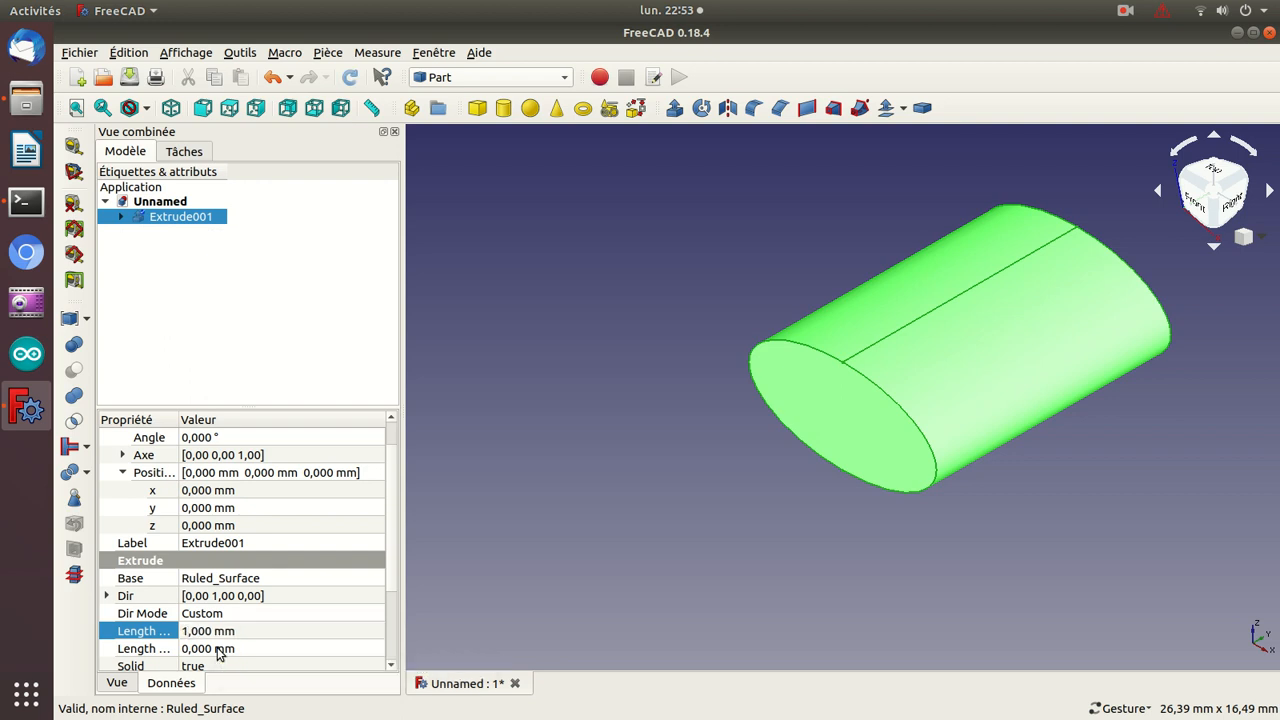
{"action": "double_click", "coordinate": [181, 217]}
{"action": "key", "text": "Escape"}
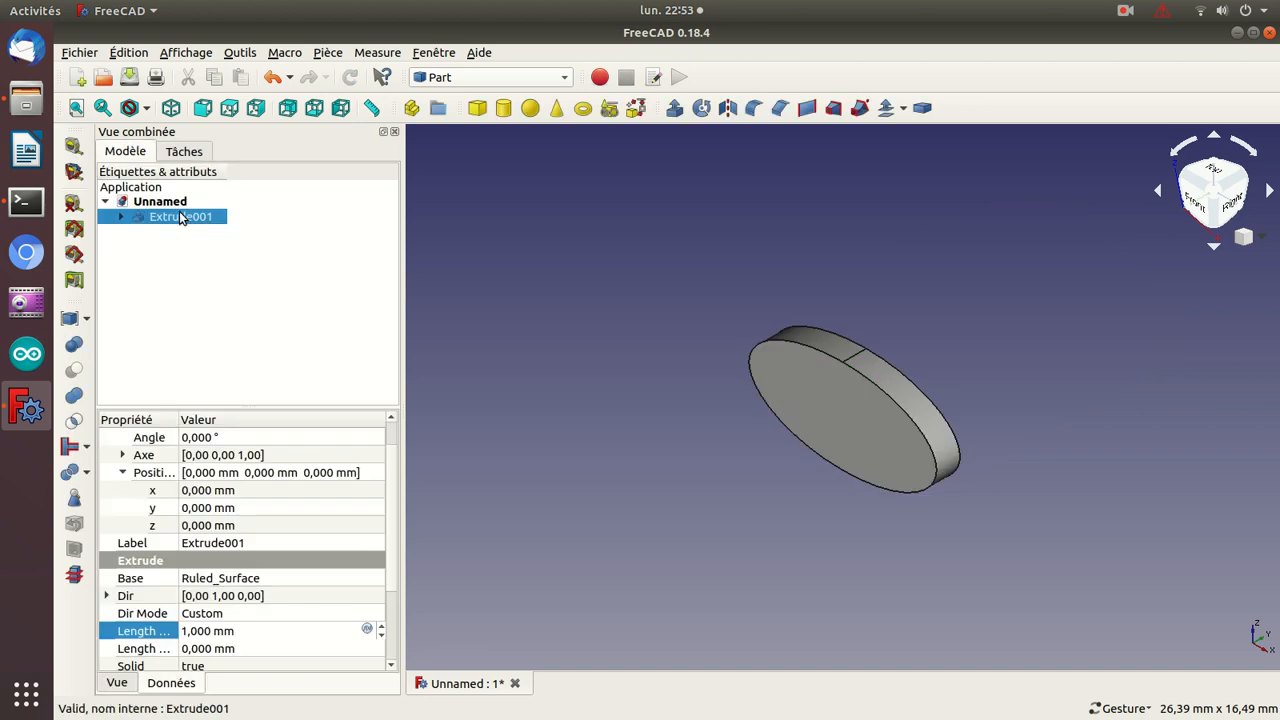
- Add a cone primitive to the document and select it to show its dimensions
{"action": "left_click", "coordinate": [556, 110]}
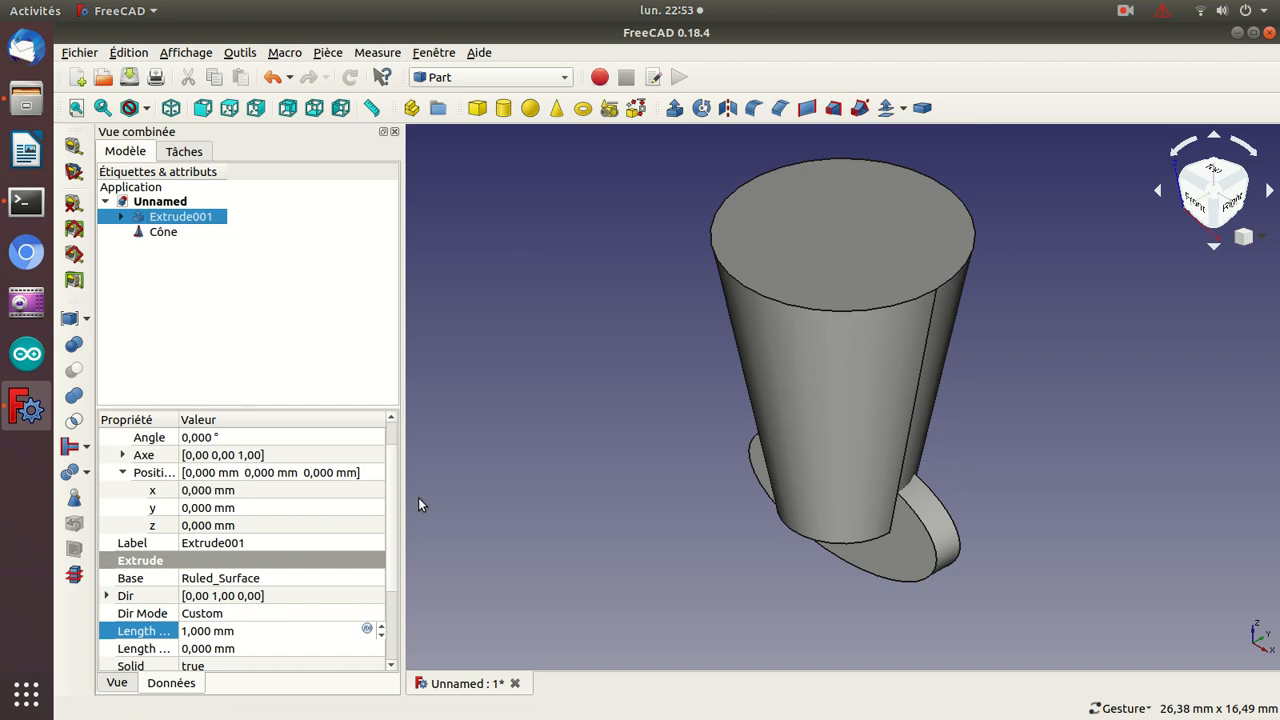
{"action": "scroll", "coordinate": [391, 511], "scroll_direction": "down", "scroll_amount": 2}
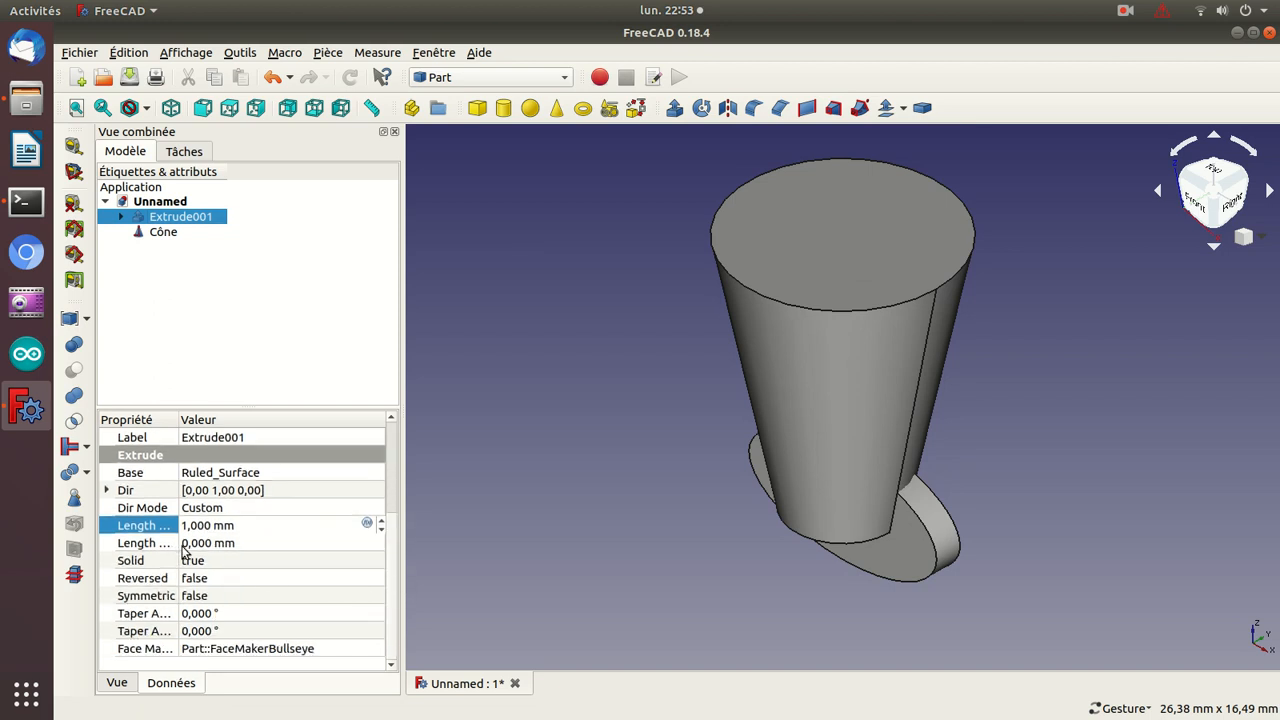
{"action": "left_click", "coordinate": [181, 236]}
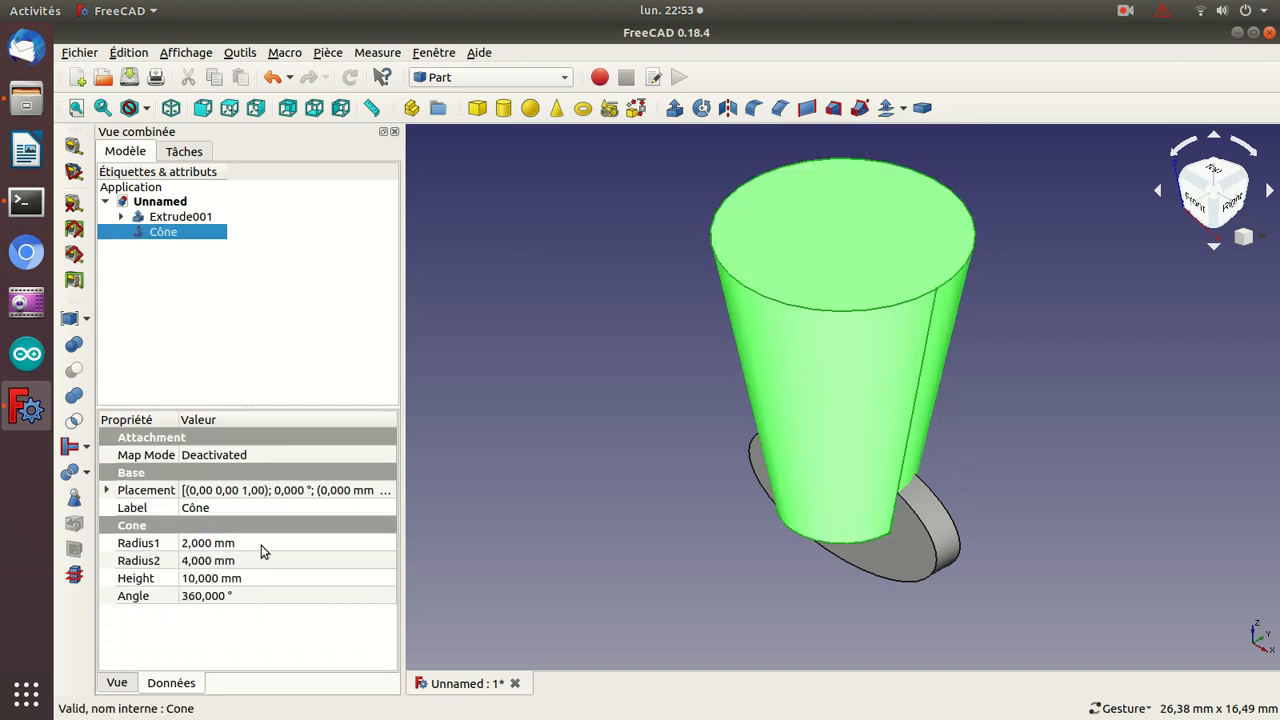
- Set the cone's height to 2 mm
{"action": "left_click", "coordinate": [193, 583]}
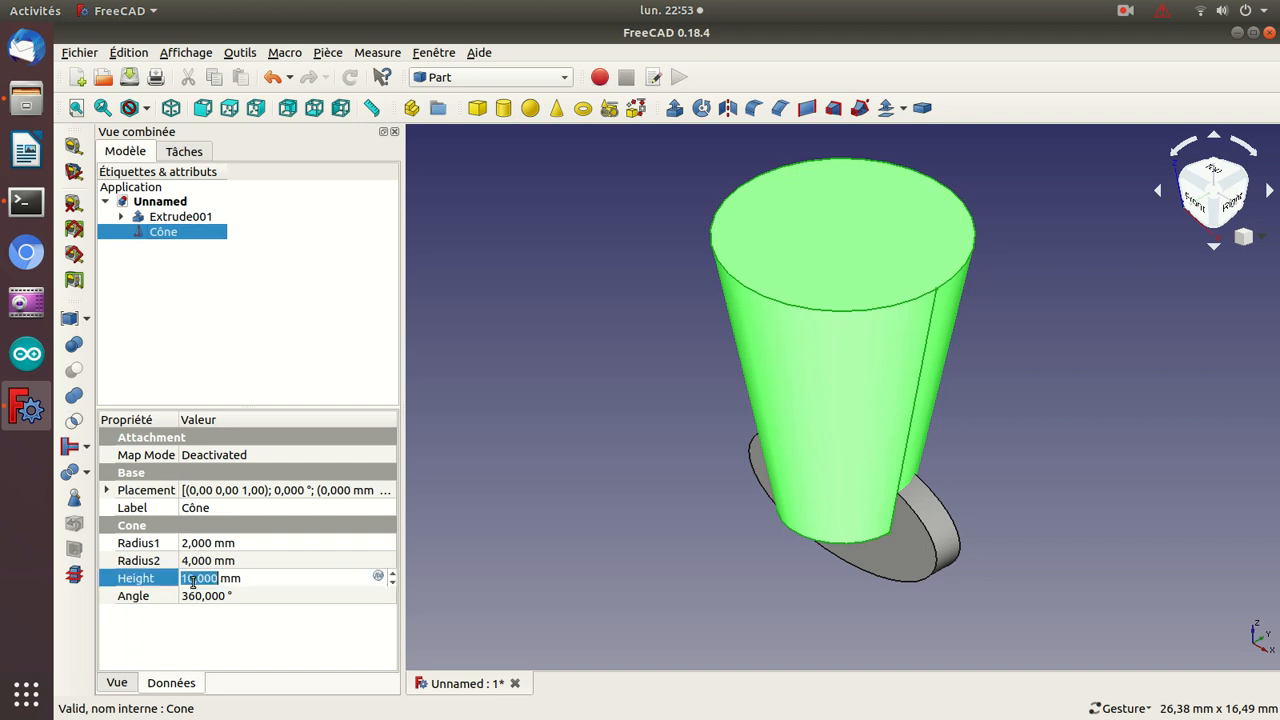
{"action": "type", "text": "2"}
{"action": "key", "text": "Return"}
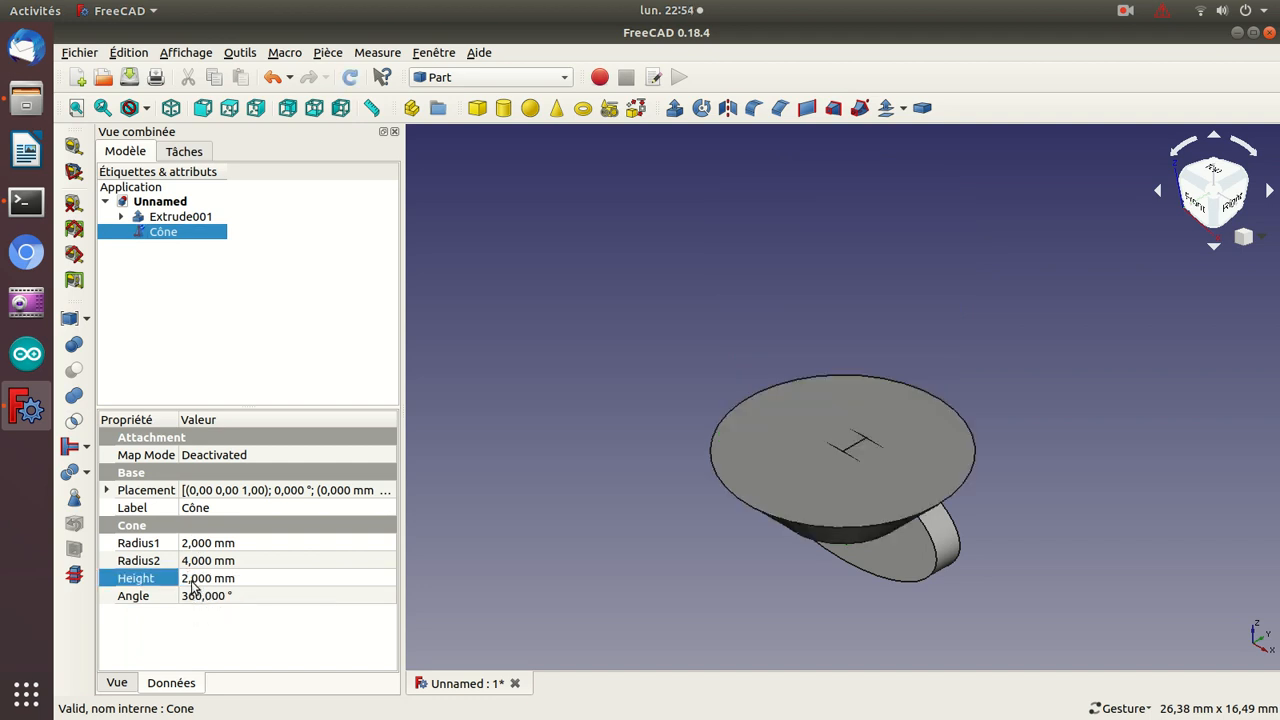
- Set the cone's first radius to 0 mm and its second radius to 1 mm
{"action": "left_click_drag", "start_coordinate": [615, 495], "coordinate": [766, 395]}
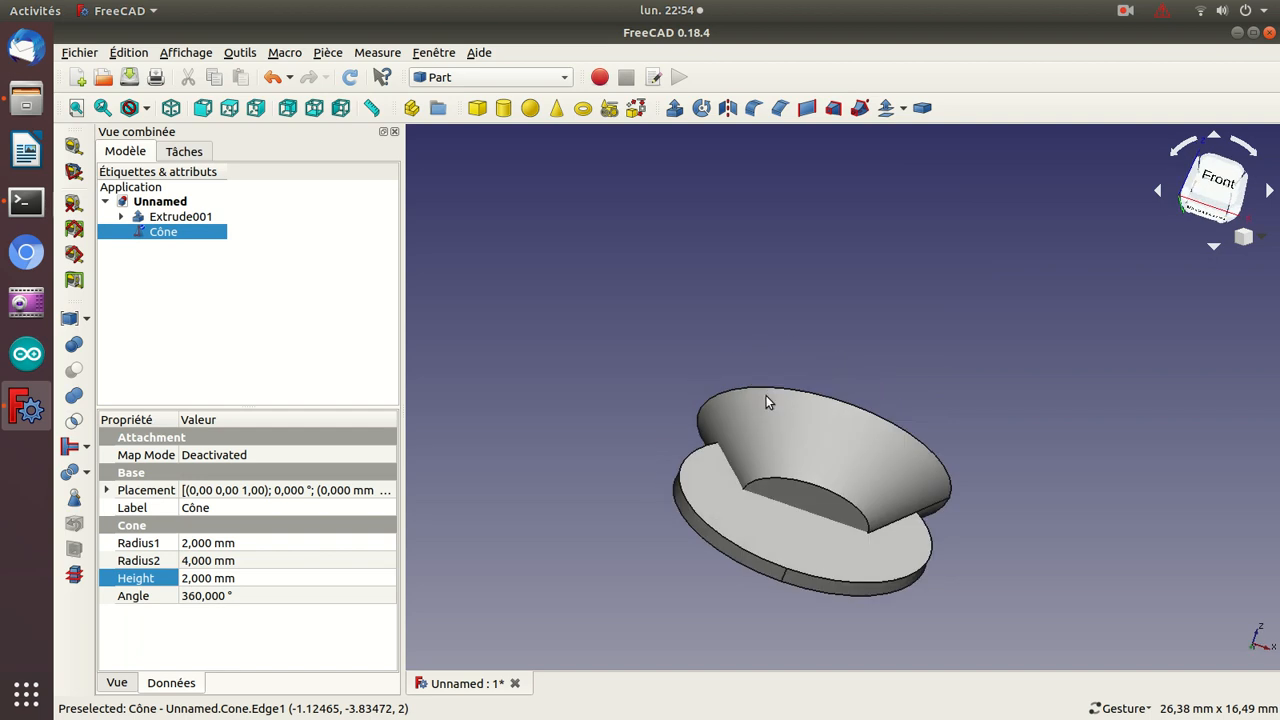
{"action": "left_click", "coordinate": [185, 543]}
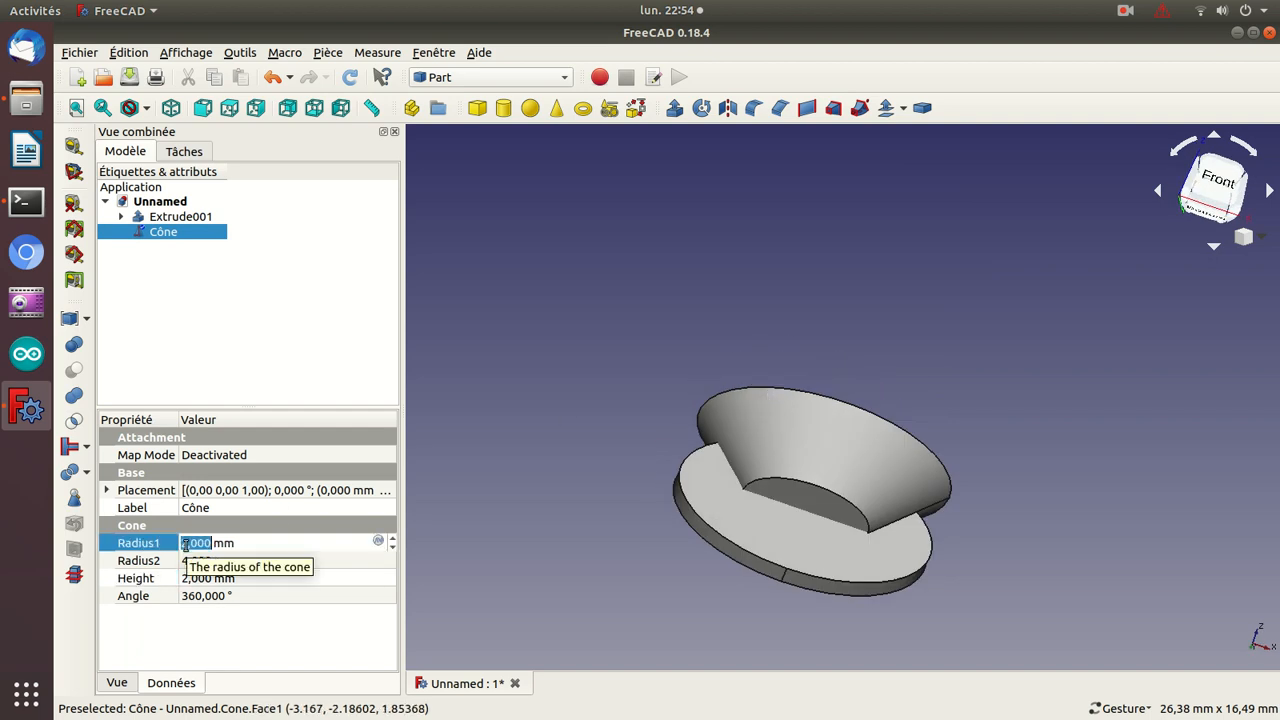
{"action": "type", "text": "0"}
{"action": "key", "text": "Return"}
{"action": "left_click", "coordinate": [188, 561]}
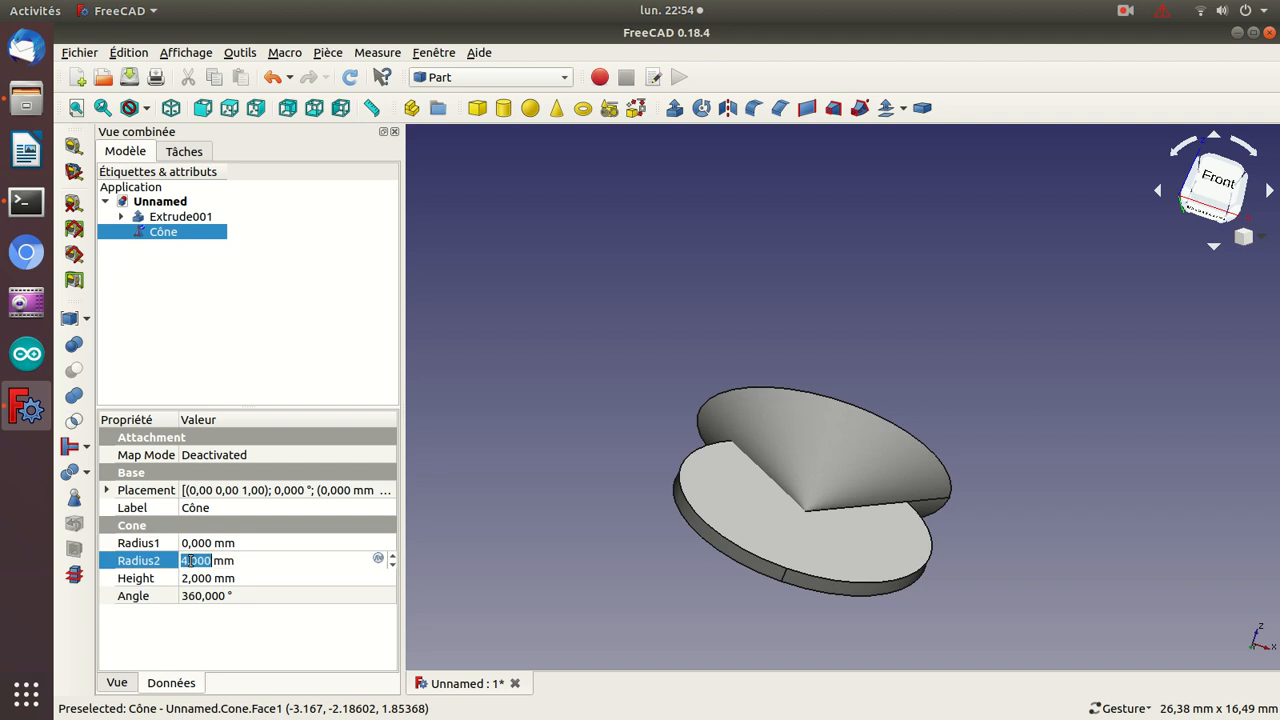
{"action": "type", "text": "1"}
{"action": "key", "text": "Return"}
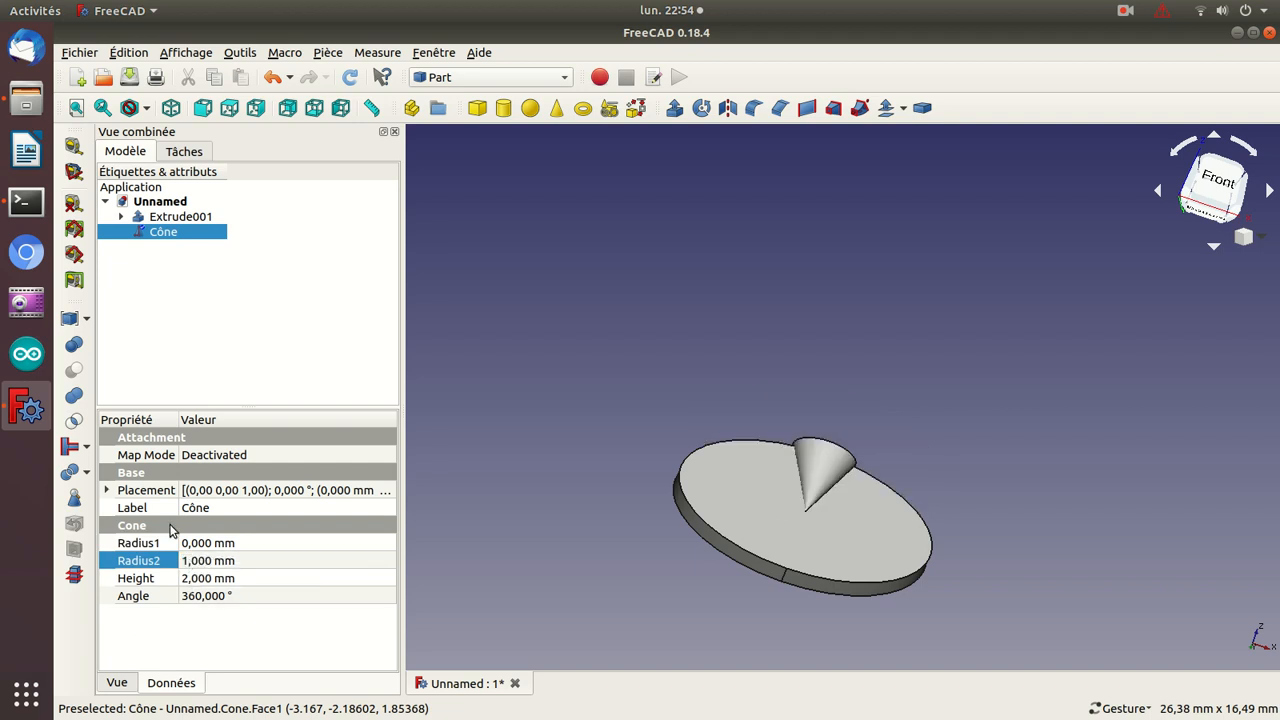
- Position the cone at the plate's edge by setting its placement to Z -4 mm and X 2 mm
{"action": "left_click_drag", "start_coordinate": [663, 351], "coordinate": [639, 393]}
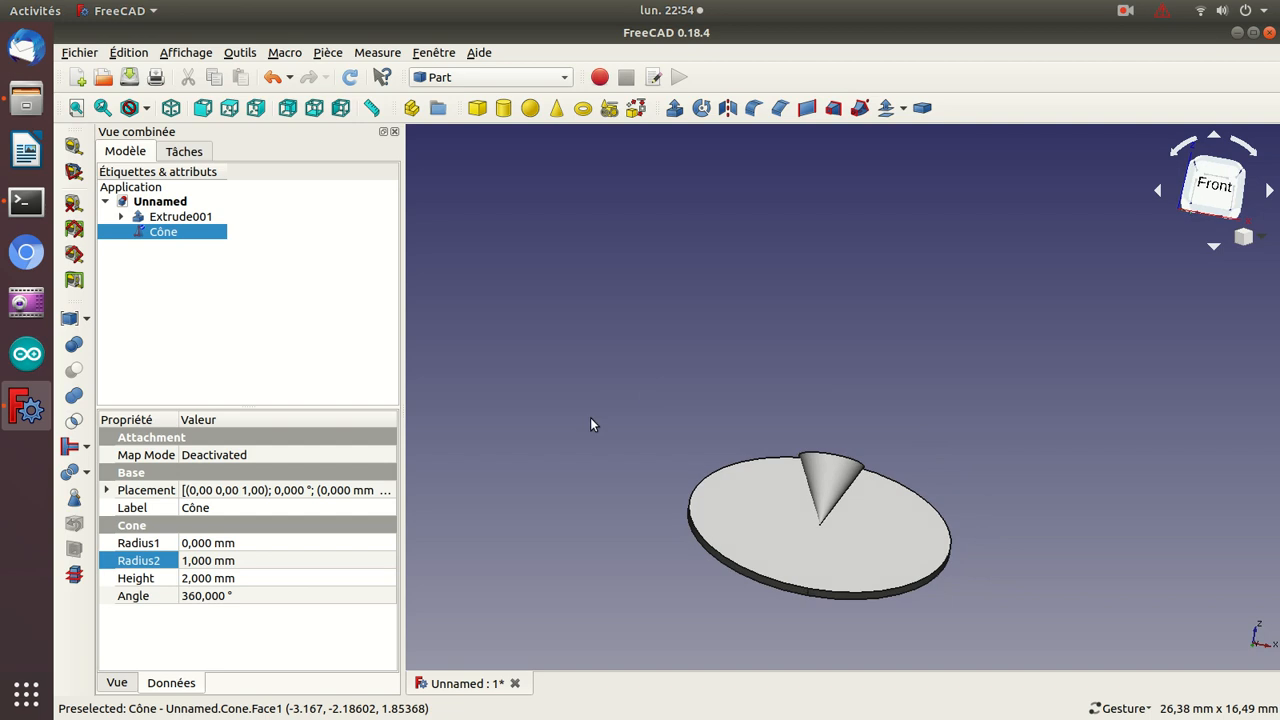
{"action": "left_click", "coordinate": [107, 490]}
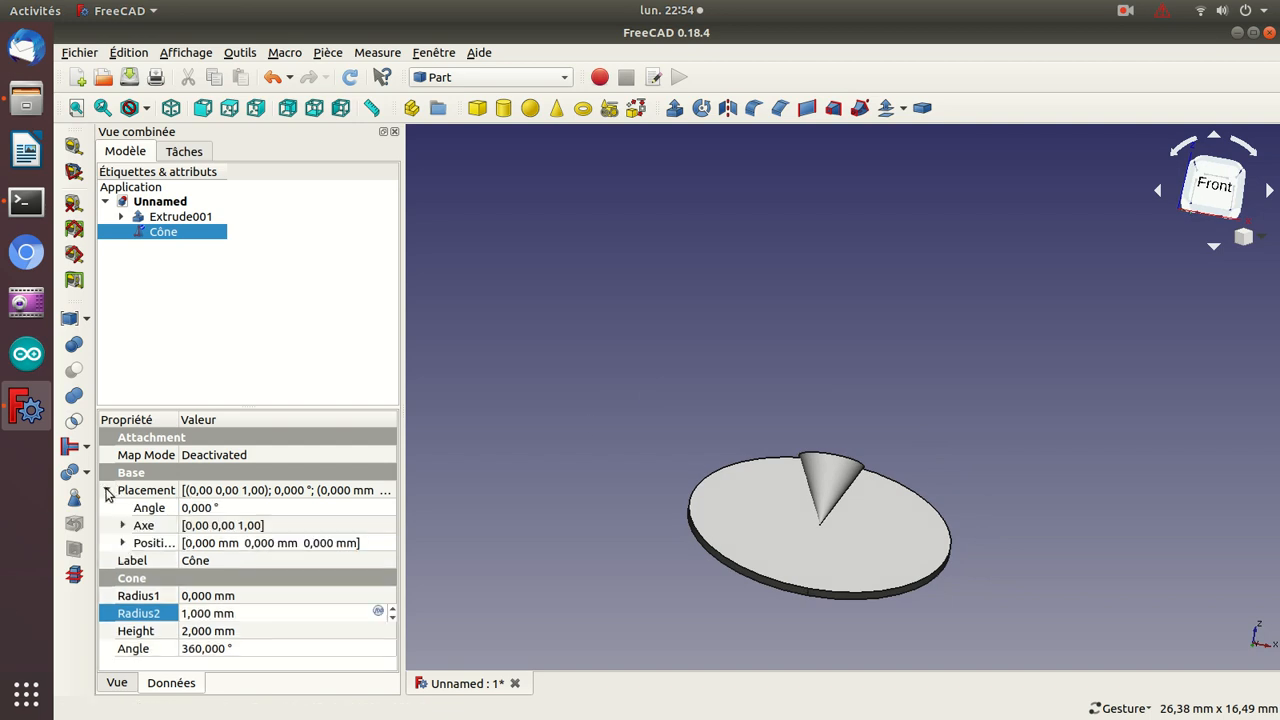
{"action": "left_click", "coordinate": [124, 541]}
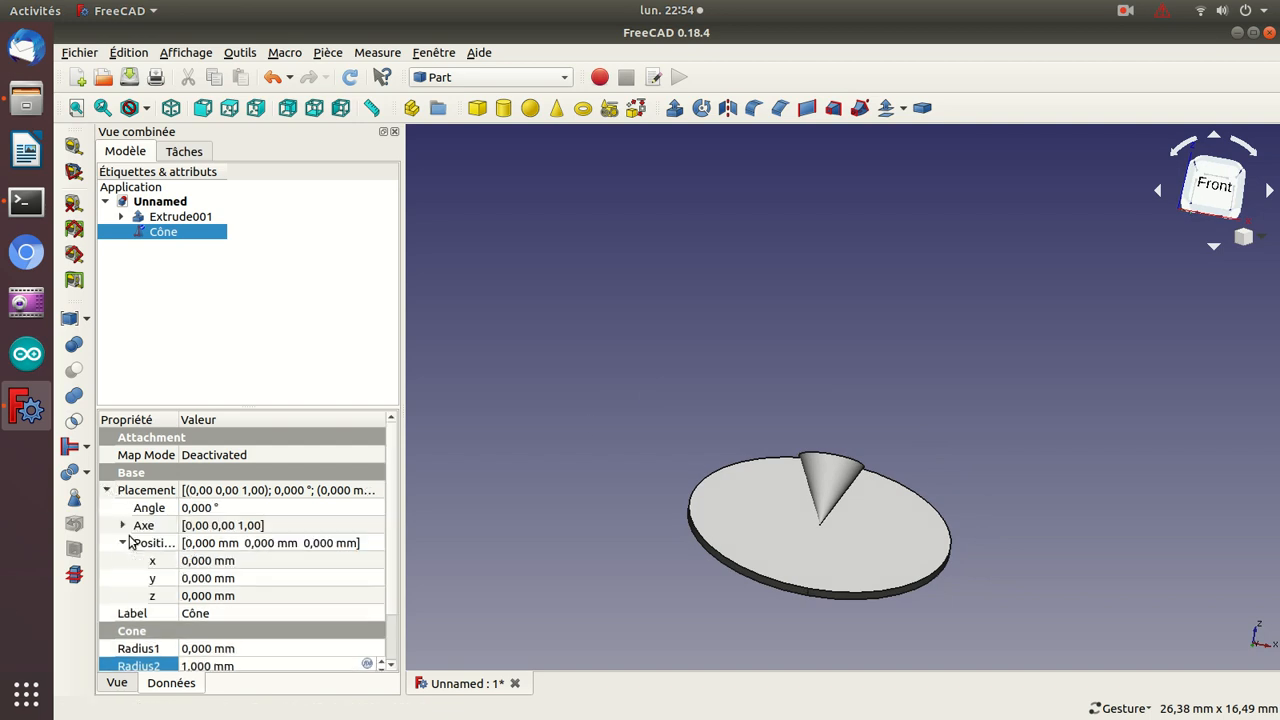
{"action": "left_click", "coordinate": [188, 597]}
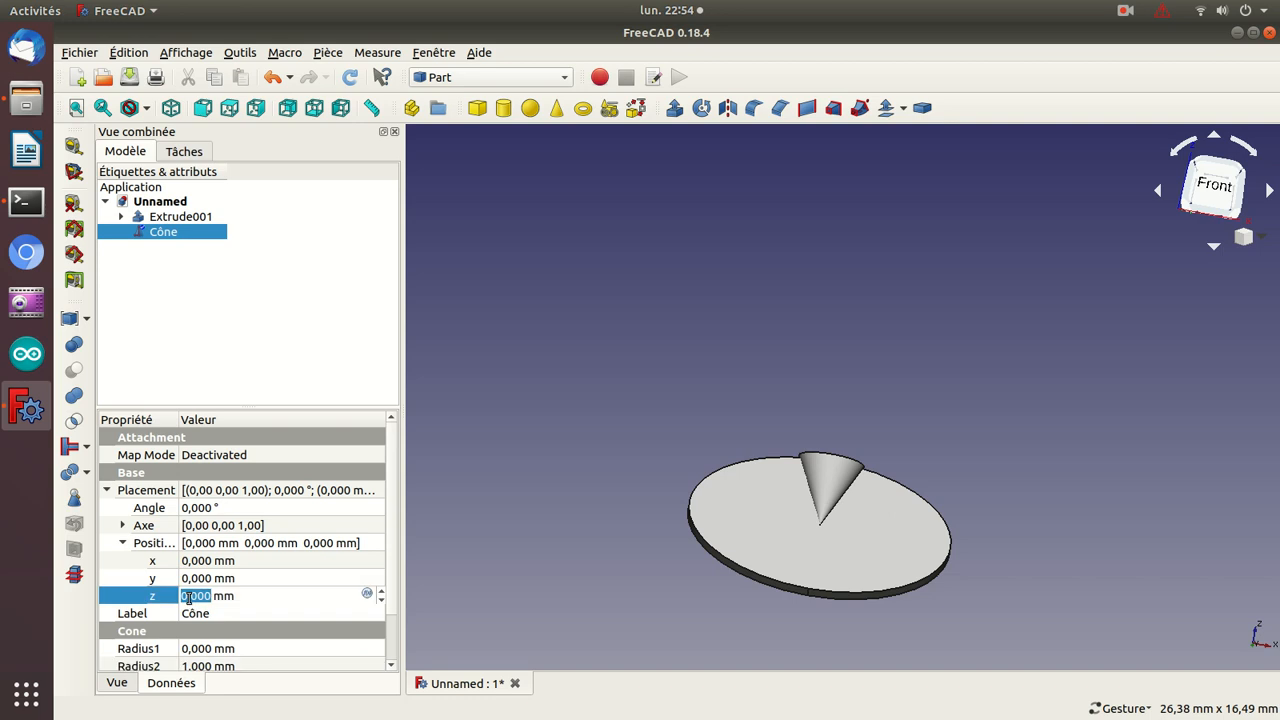
{"action": "scroll", "coordinate": [188, 597], "scroll_direction": "down", "scroll_amount": 4}
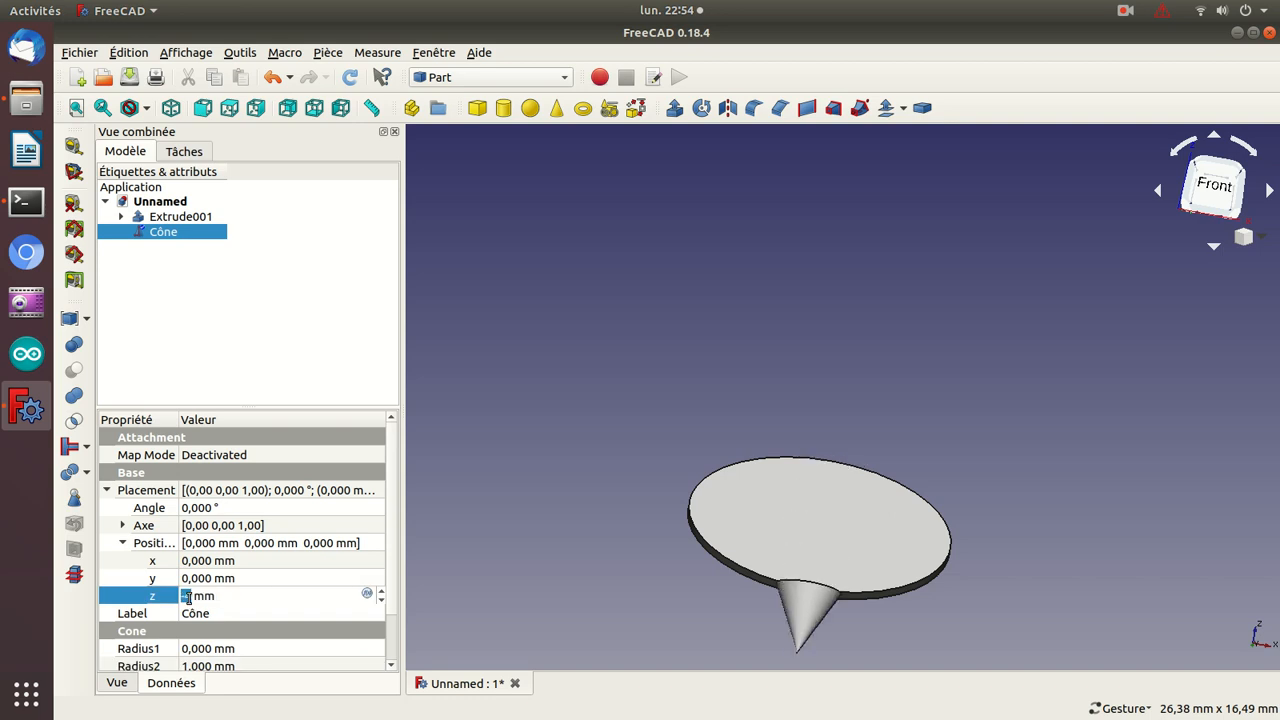
{"action": "key", "text": "Return"}
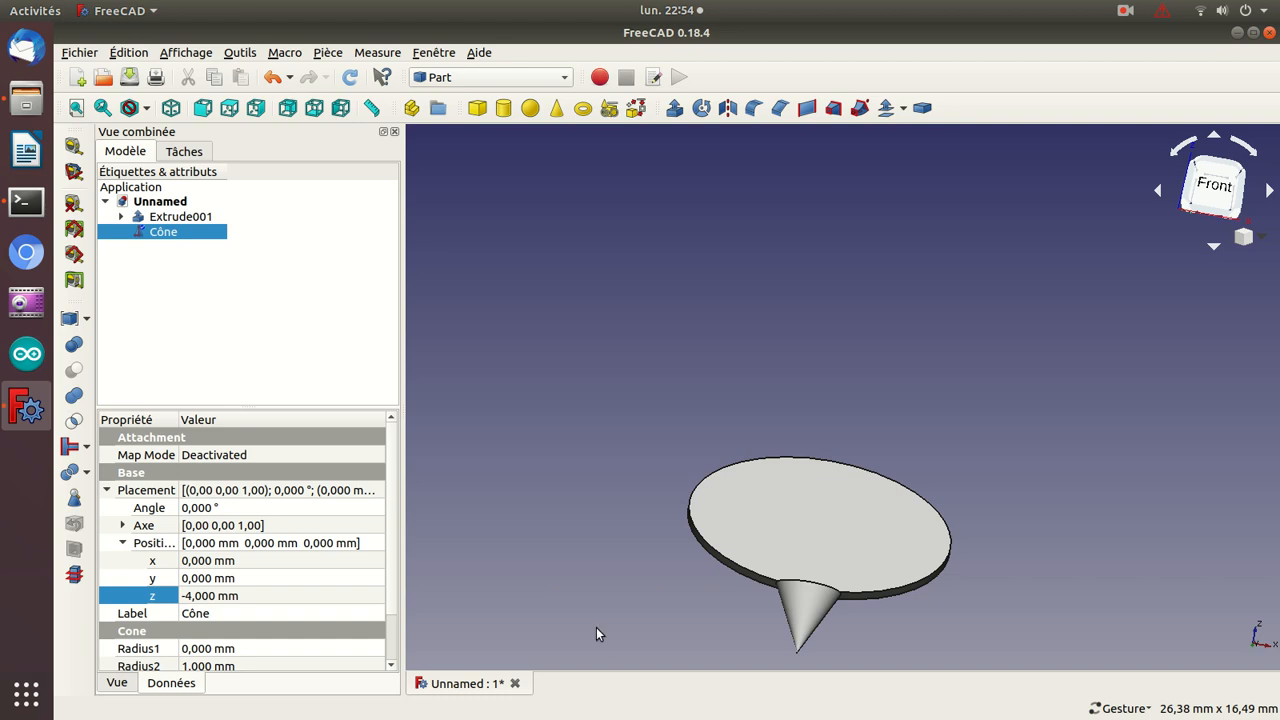
{"action": "left_click_drag", "start_coordinate": [613, 638], "coordinate": [872, 368]}
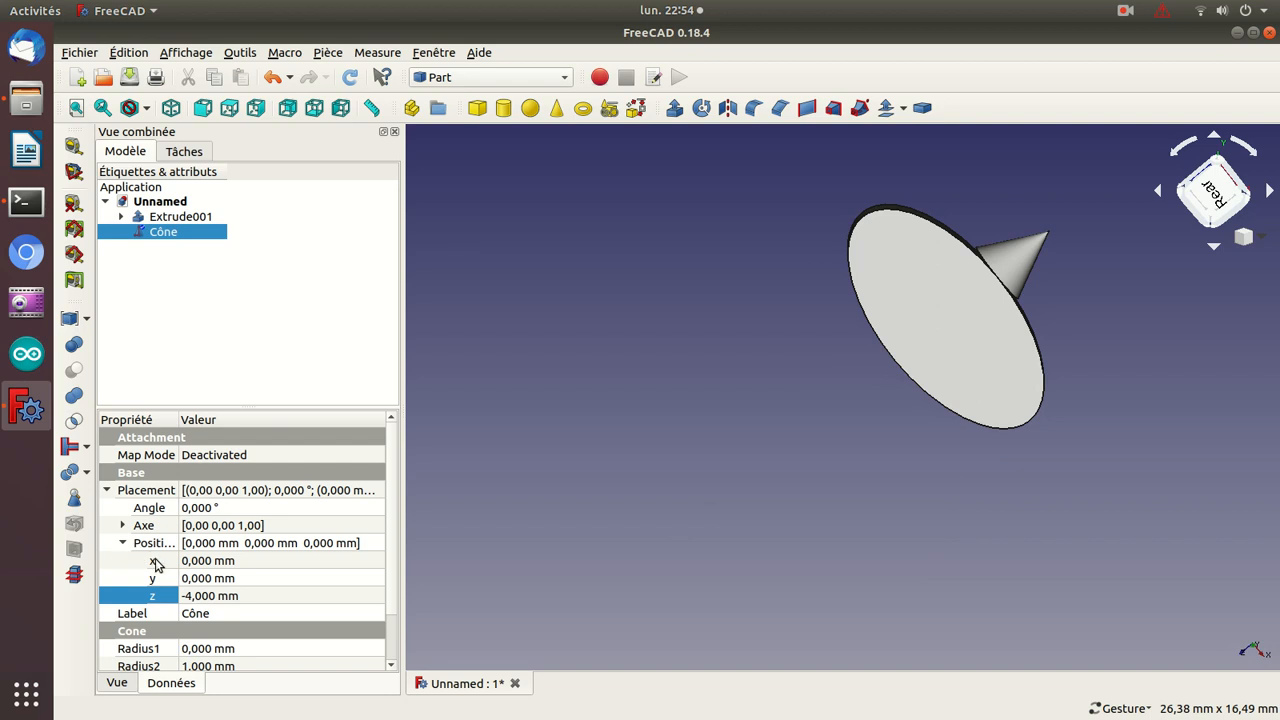
{"action": "key", "text": "0"}
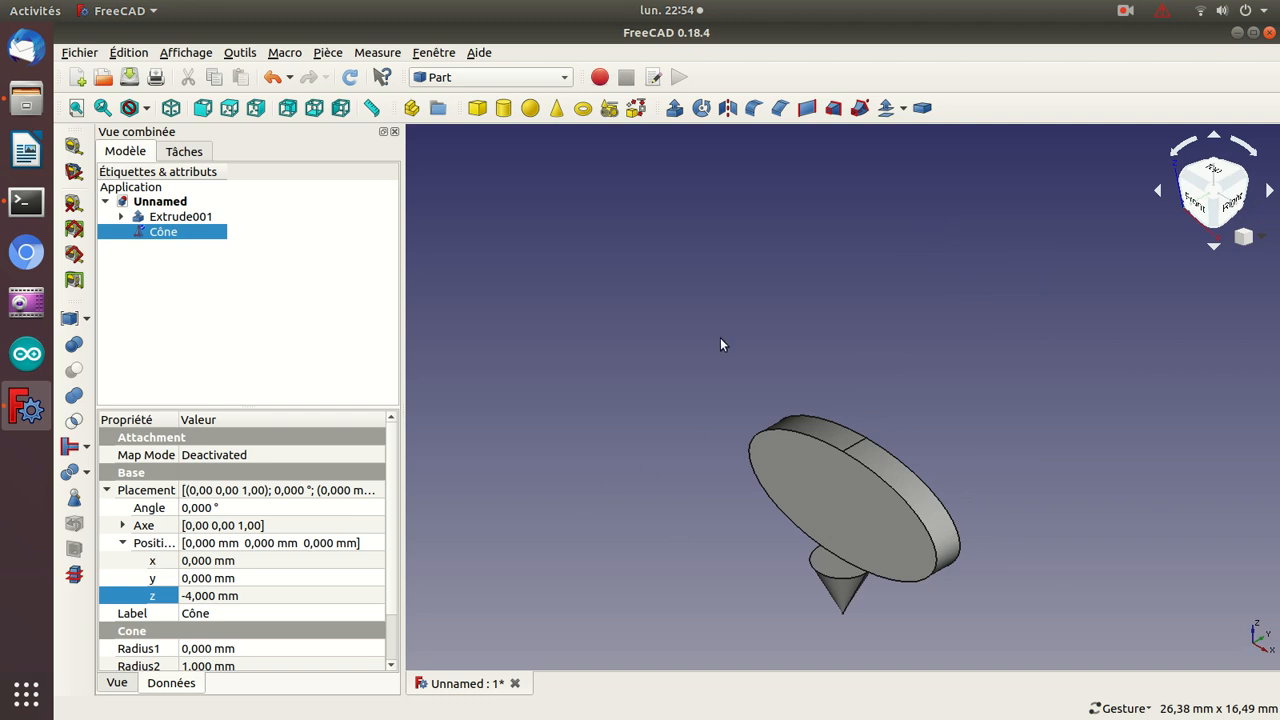
{"action": "left_click", "coordinate": [184, 560]}
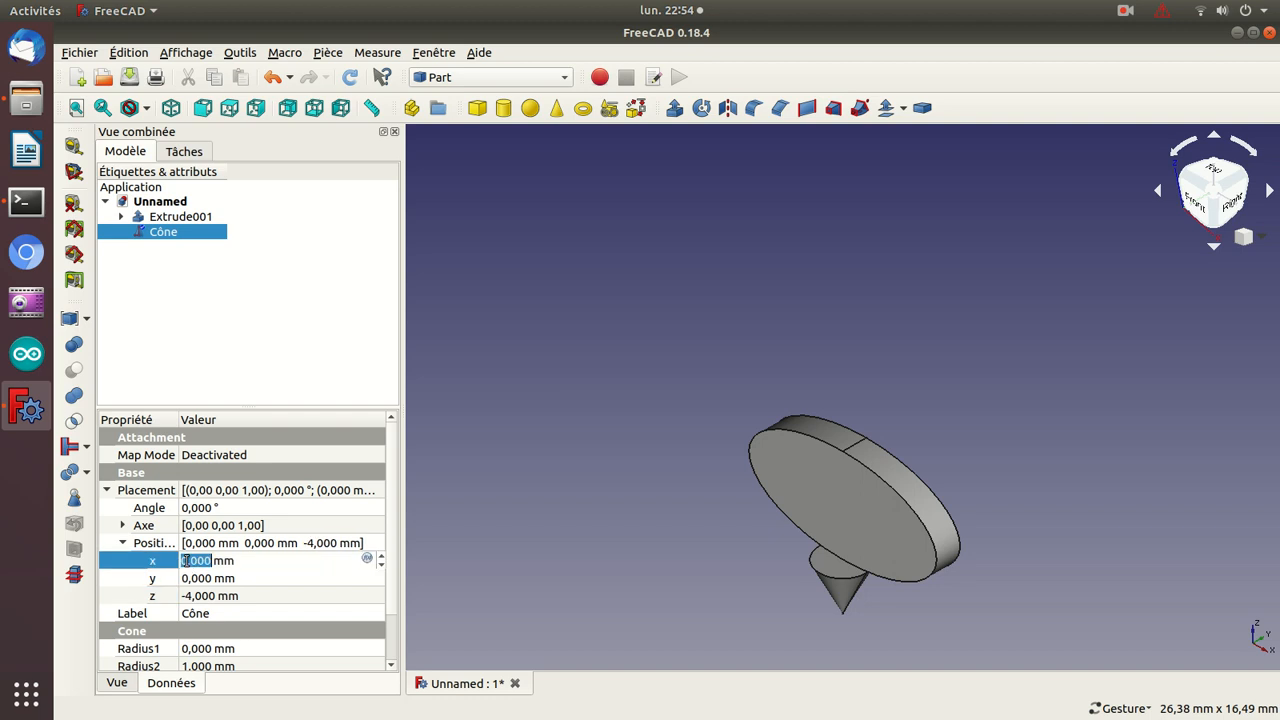
{"action": "type", "text": "1"}
{"action": "scroll", "coordinate": [185, 561], "scroll_direction": "up", "scroll_amount": 1}
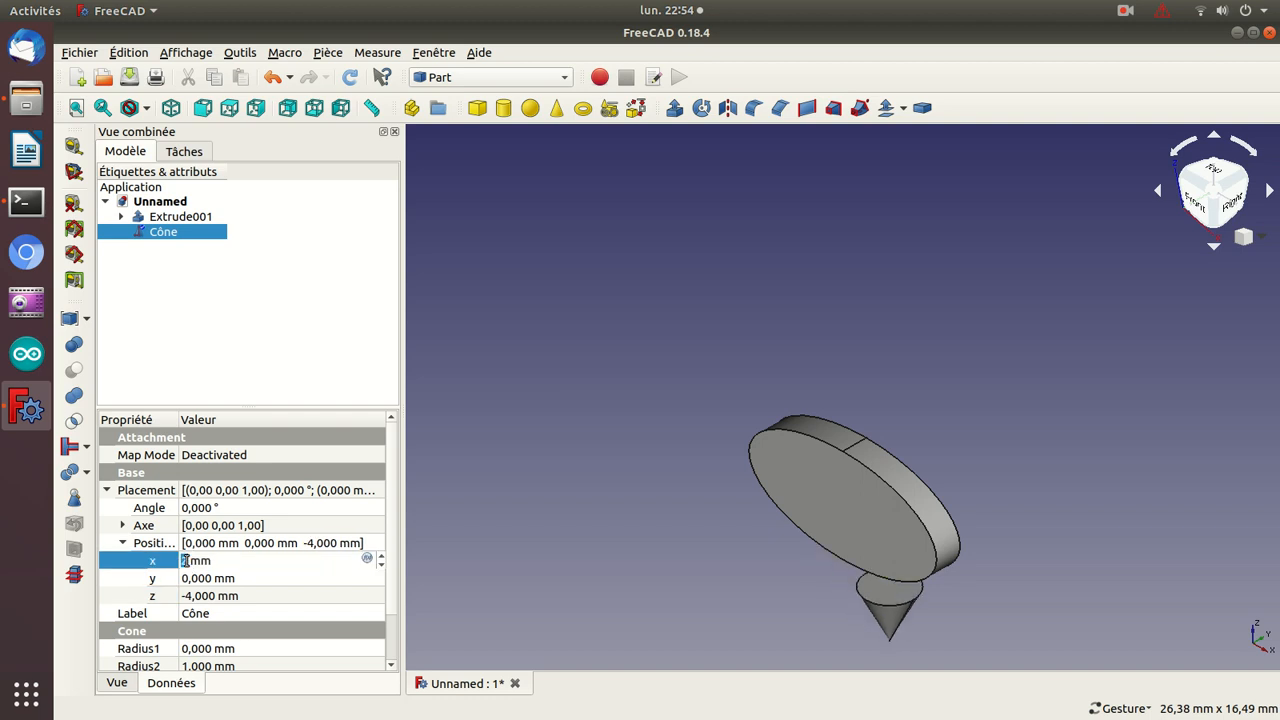
{"action": "key", "text": "Return"}
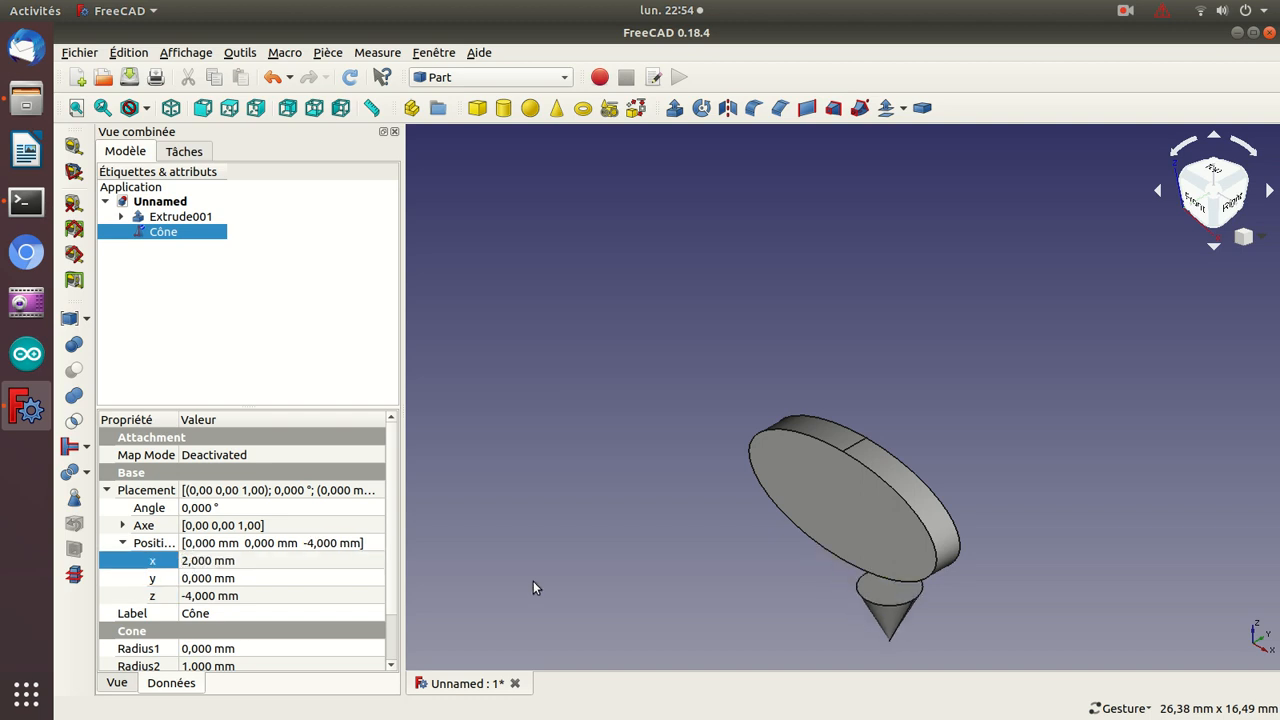
- Set the cone's placement rotation axis to Y 1 and Z 0
{"action": "left_click_drag", "start_coordinate": [976, 269], "coordinate": [757, 426]}
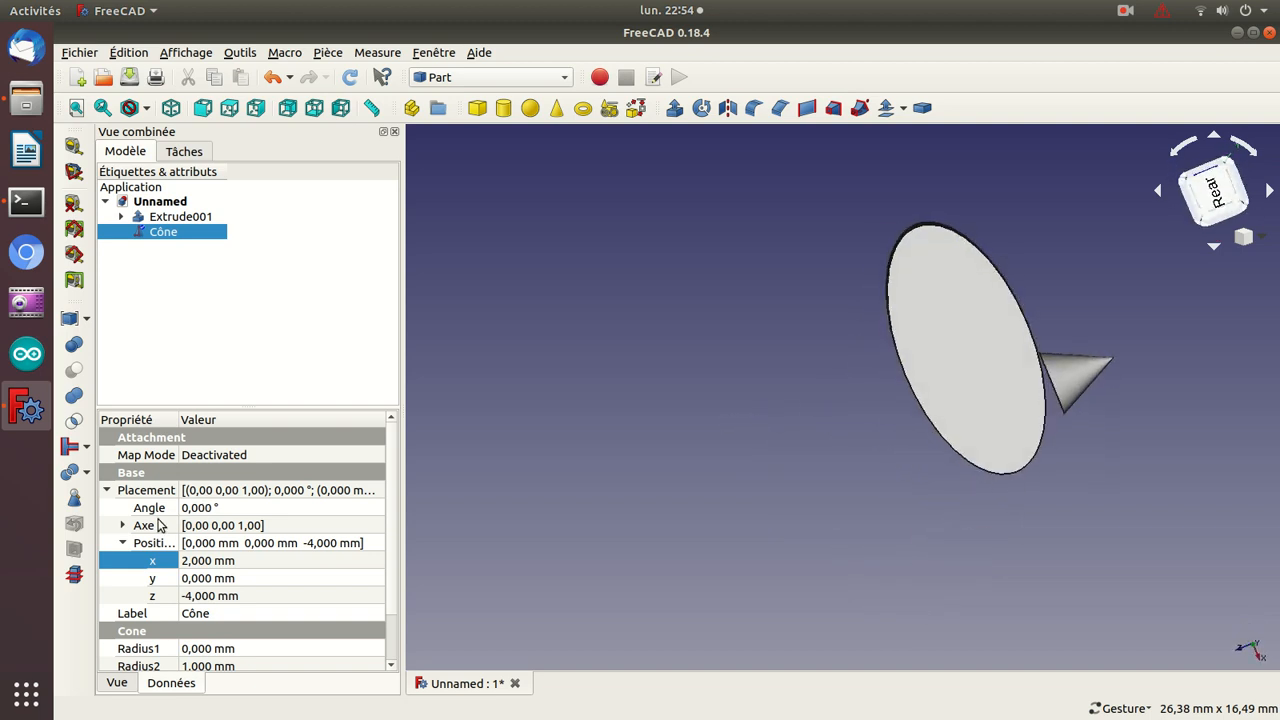
{"action": "left_click", "coordinate": [123, 525]}
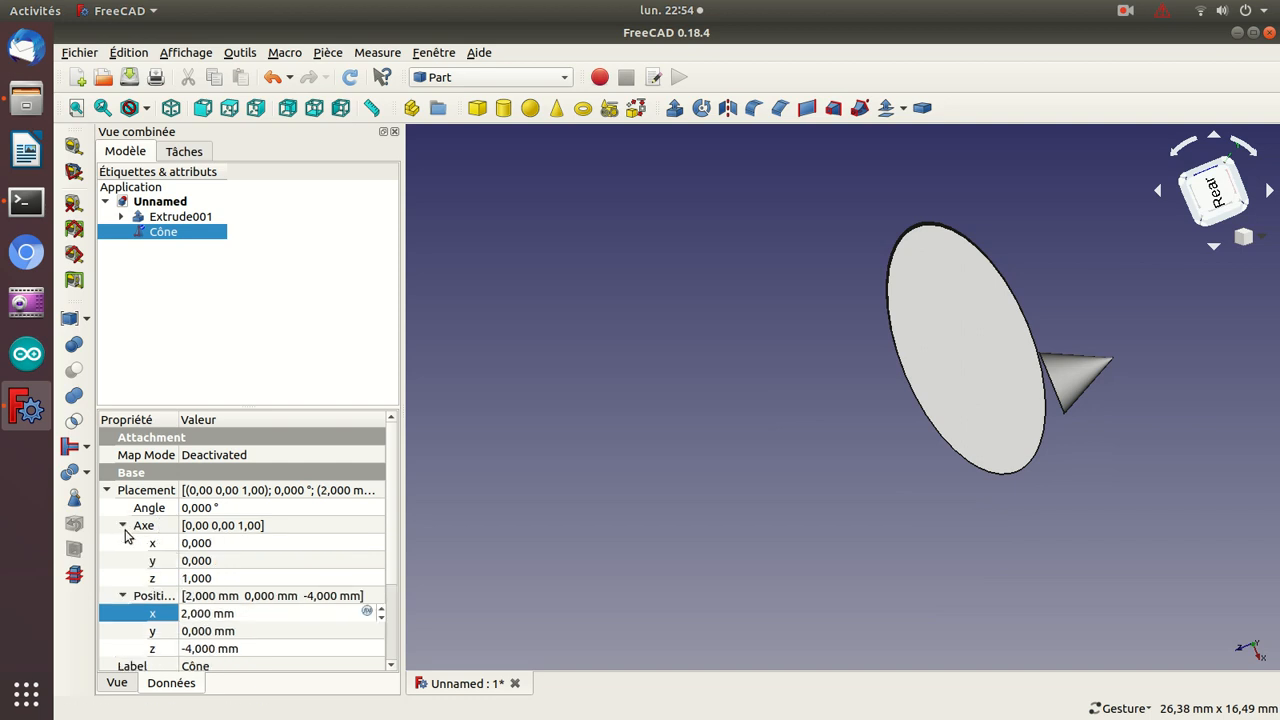
{"action": "left_click", "coordinate": [185, 561]}
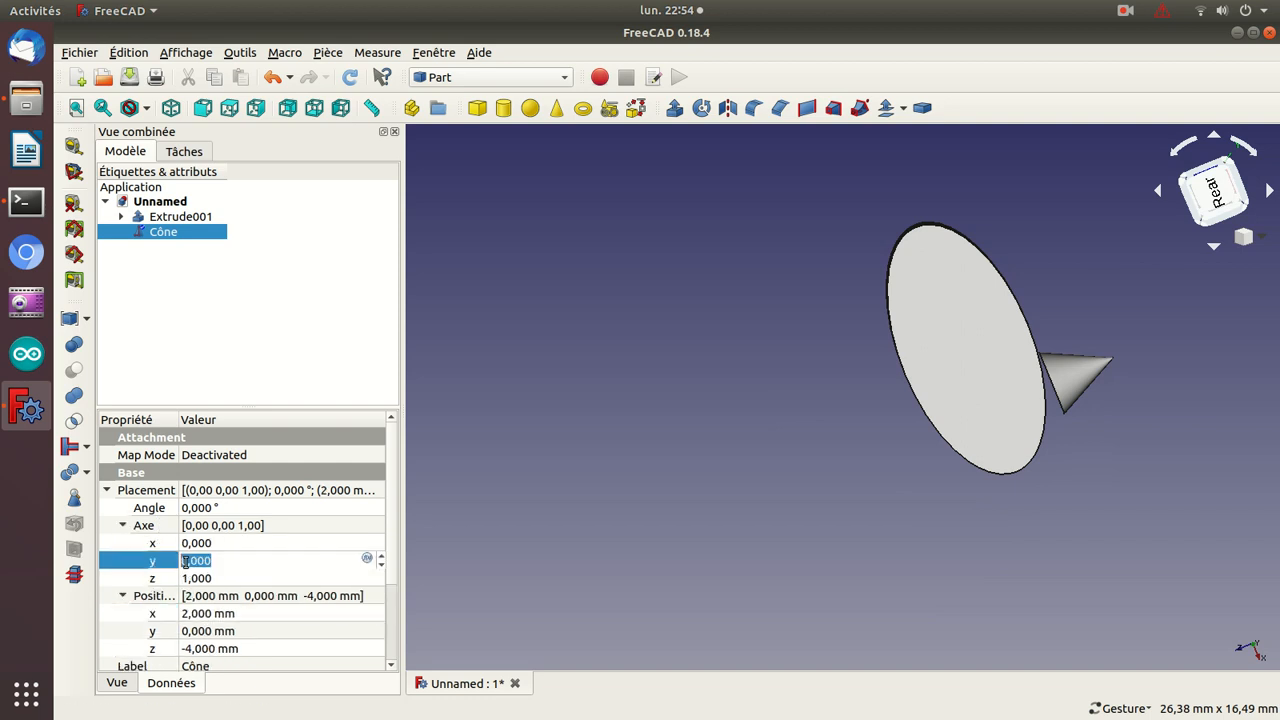
{"action": "type", "text": "1"}
{"action": "left_click", "coordinate": [192, 578]}
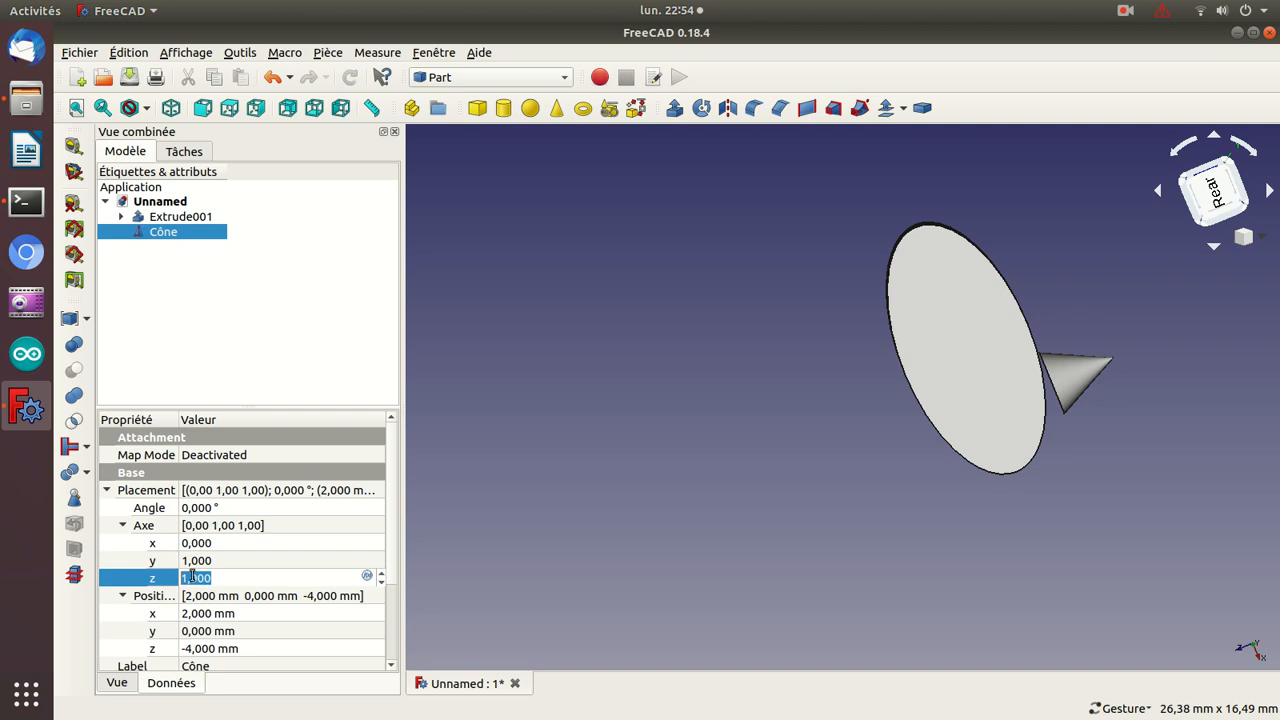
{"action": "scroll", "coordinate": [192, 578], "scroll_direction": "down", "scroll_amount": 1}
{"action": "left_click", "coordinate": [124, 527]}
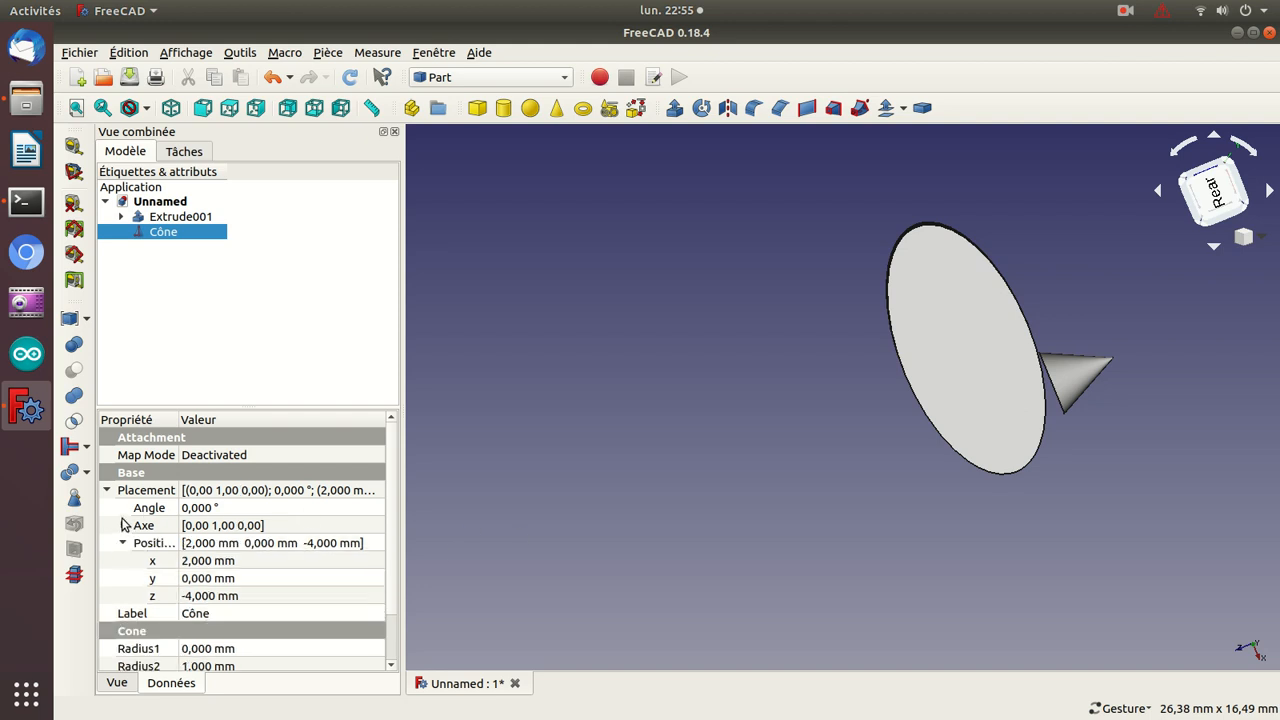
- Rotate the cone about its placement axis by an angle of -11°
{"action": "left_click", "coordinate": [188, 508]}
{"action": "scroll", "coordinate": [188, 510], "scroll_direction": "down", "scroll_amount": 11}
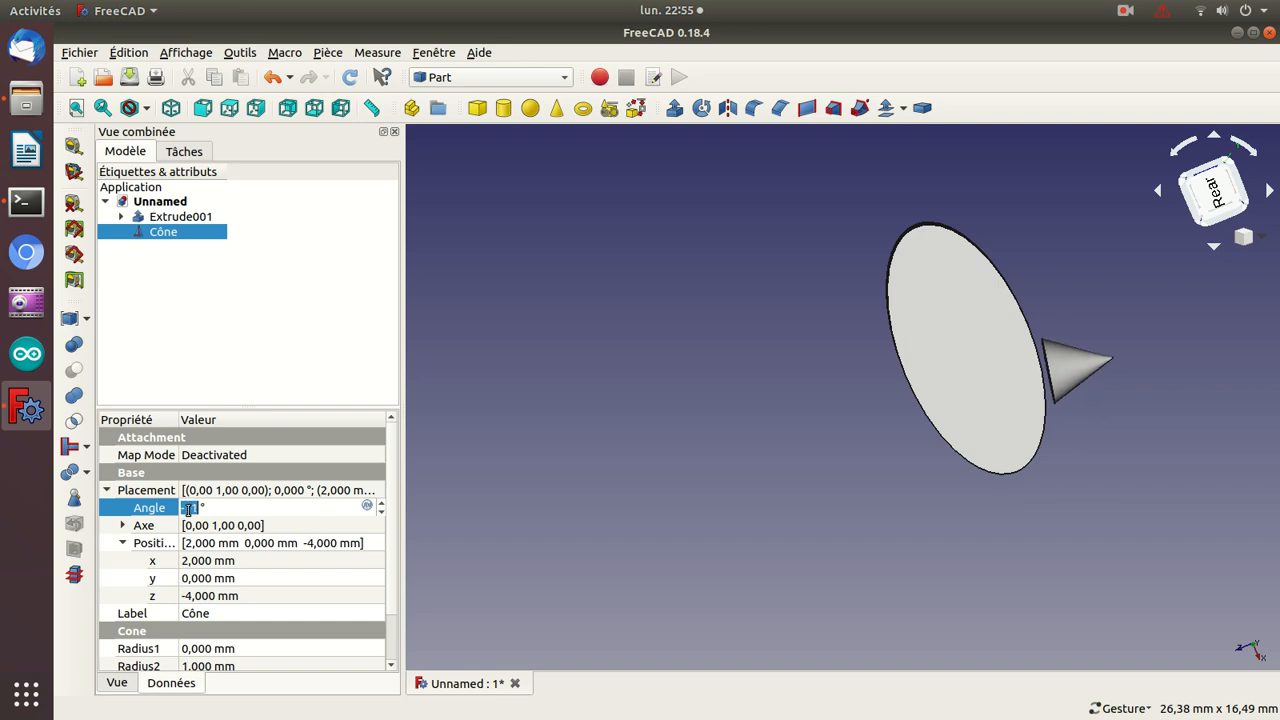
{"action": "key", "text": "Return"}
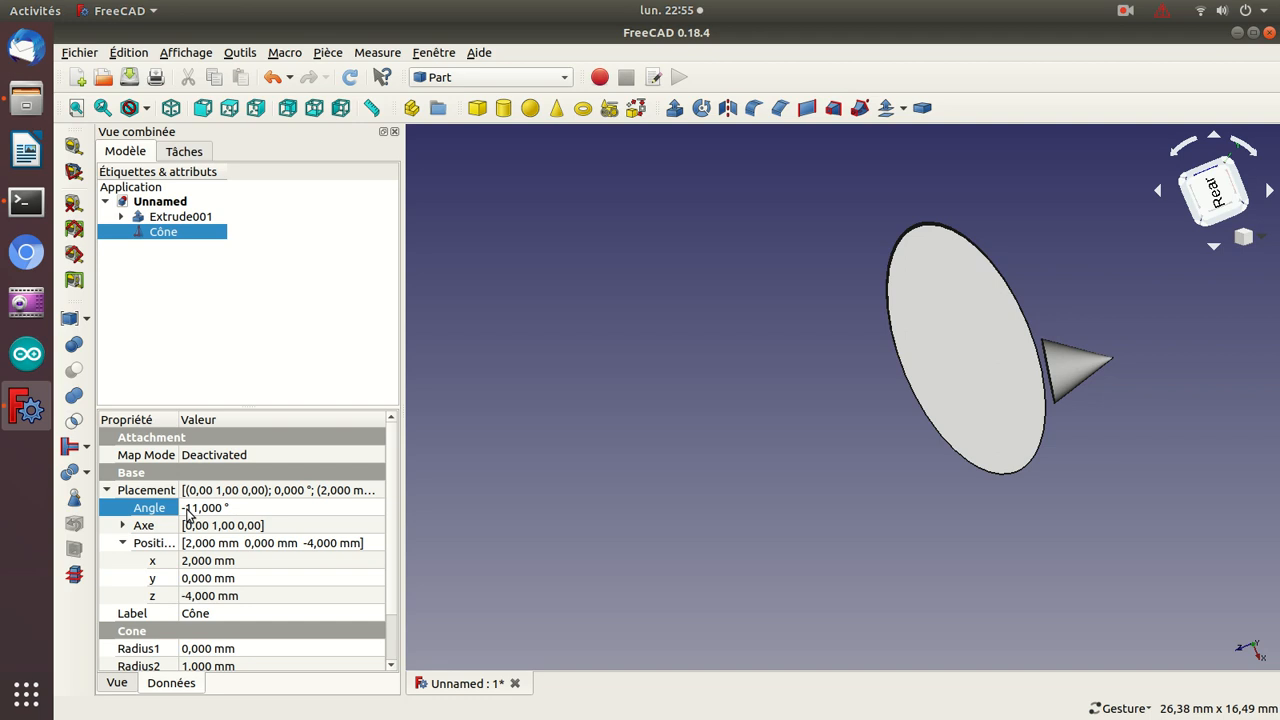
- Shift the cone into the plate's edge by setting its Z position to -3.5 mm
{"action": "left_click", "coordinate": [197, 597]}
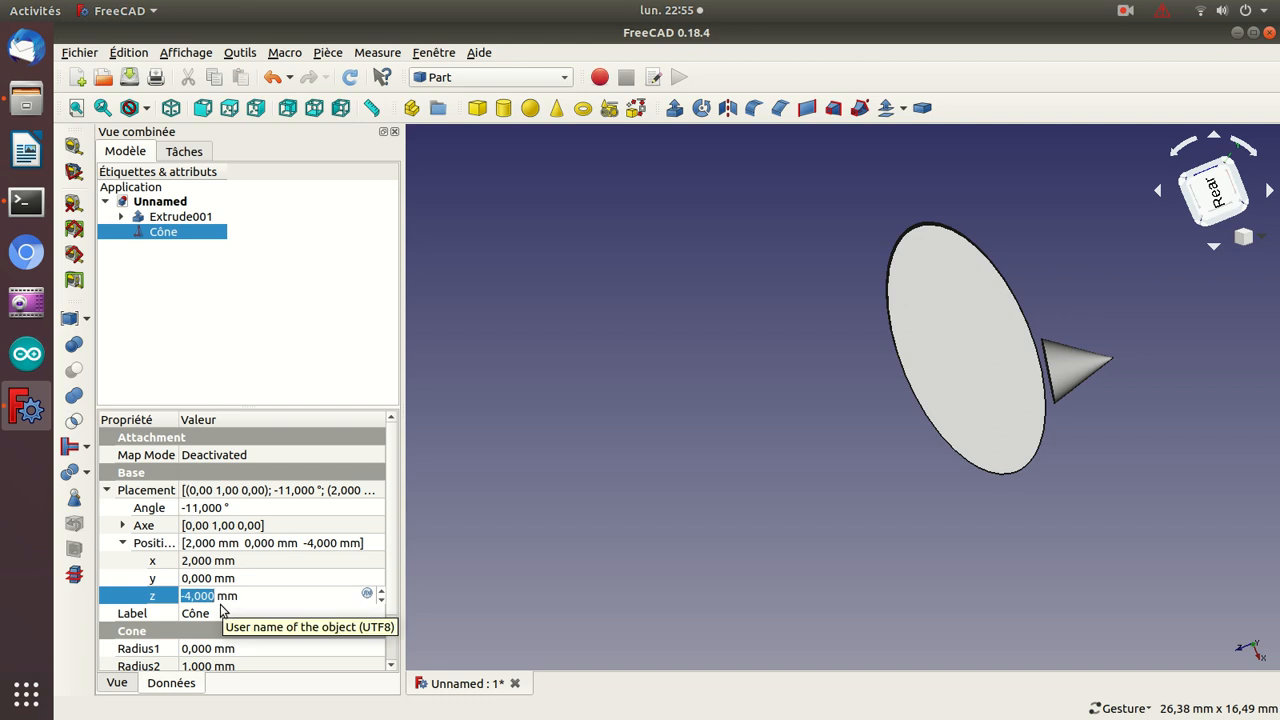
{"action": "type", "text": "5"}
{"action": "key", "text": "Down"}
{"action": "key", "text": "Down"}
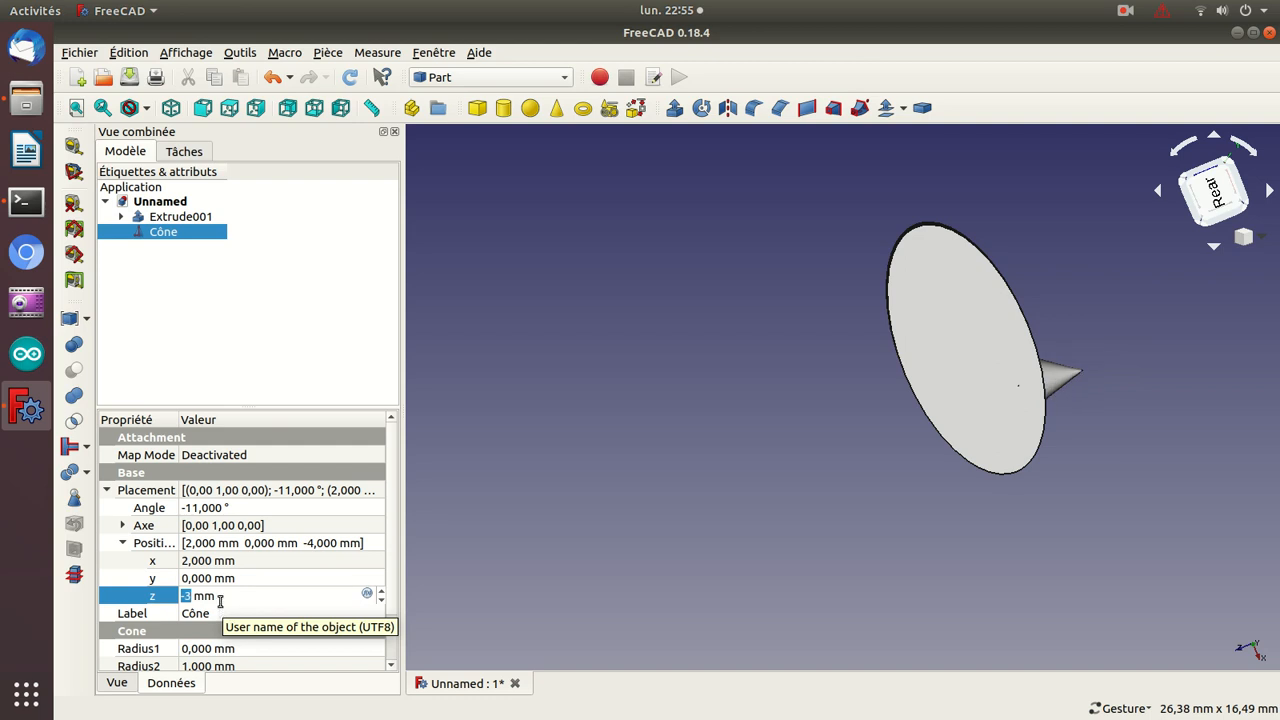
{"action": "type", "text": ".5"}
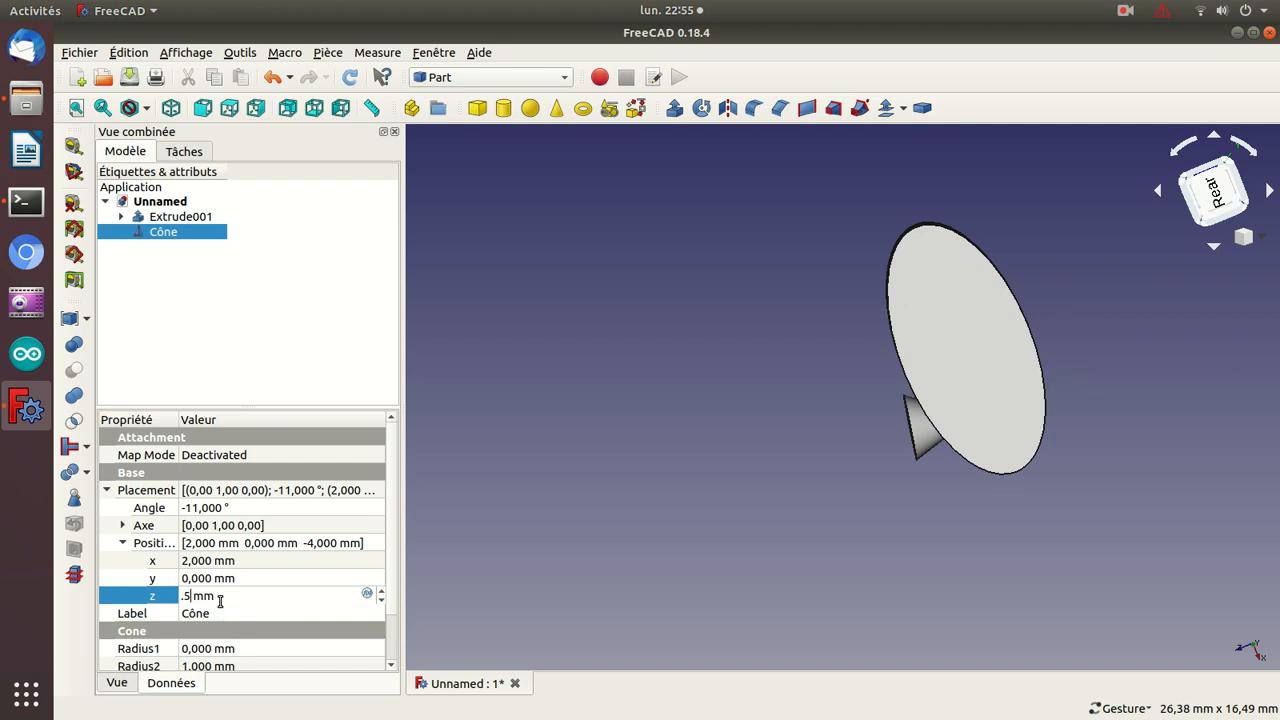
{"action": "key", "text": "Left"}
{"action": "type", "text": "-3"}
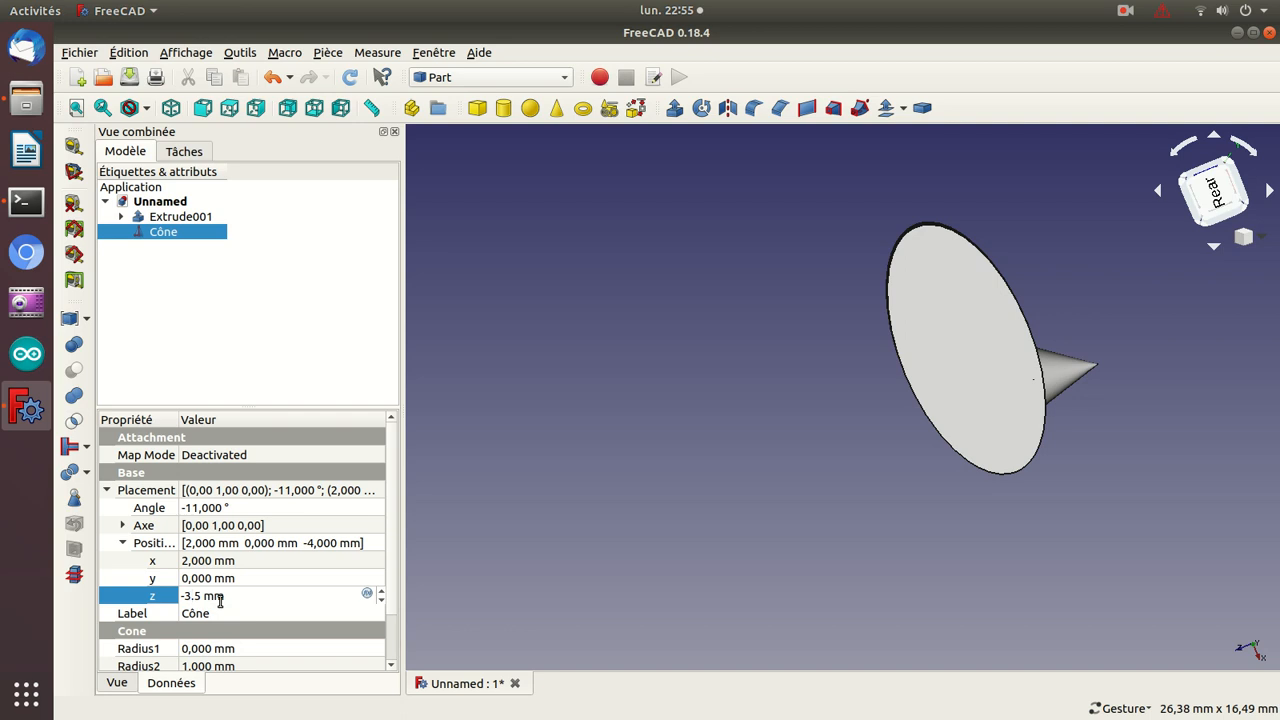
{"action": "key", "text": "Return"}
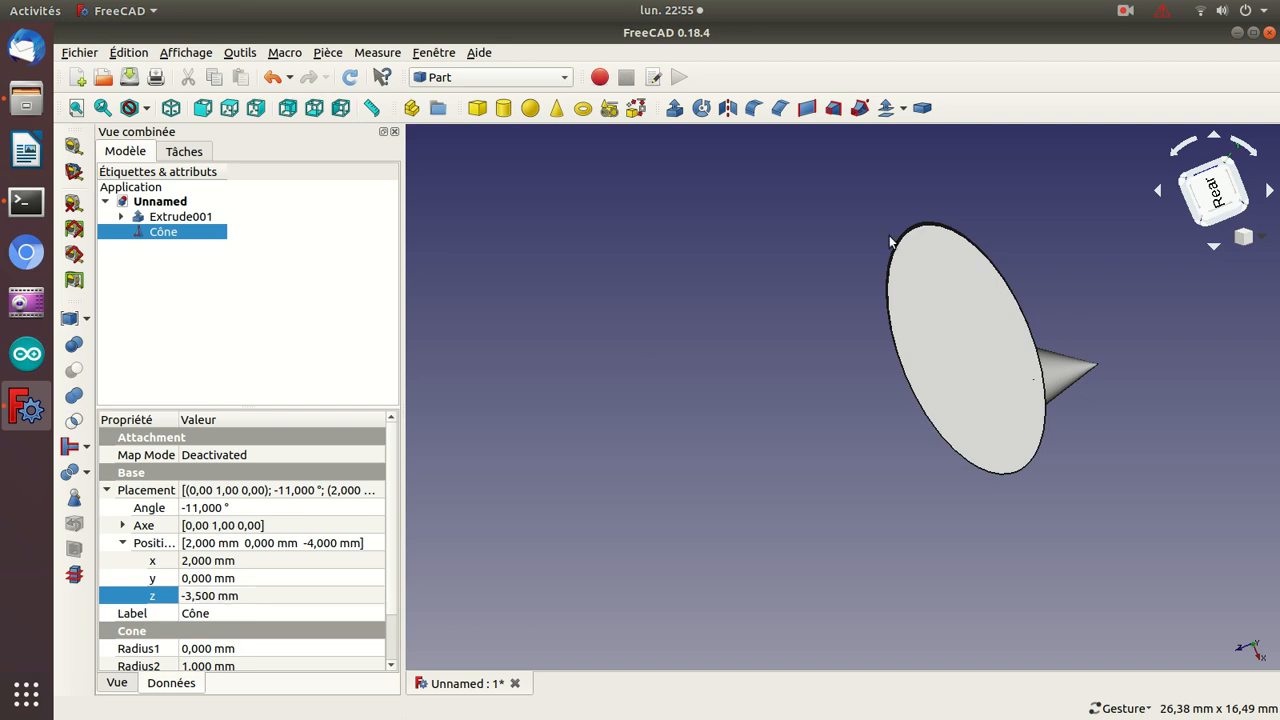
- Set the cone's own sweep angle to 180°, leaving its placement rotation as it is
{"action": "left_click_drag", "start_coordinate": [1037, 218], "coordinate": [806, 220]}
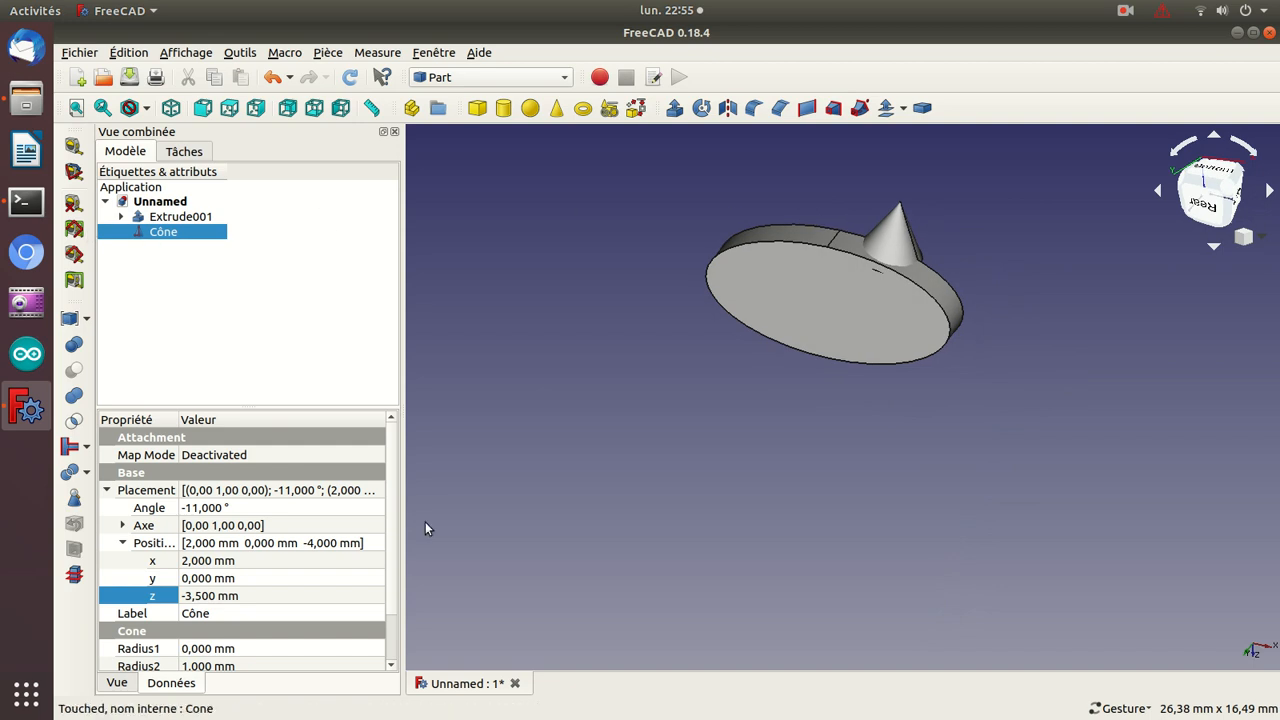
{"action": "scroll", "coordinate": [389, 504], "scroll_direction": "down", "scroll_amount": 1}
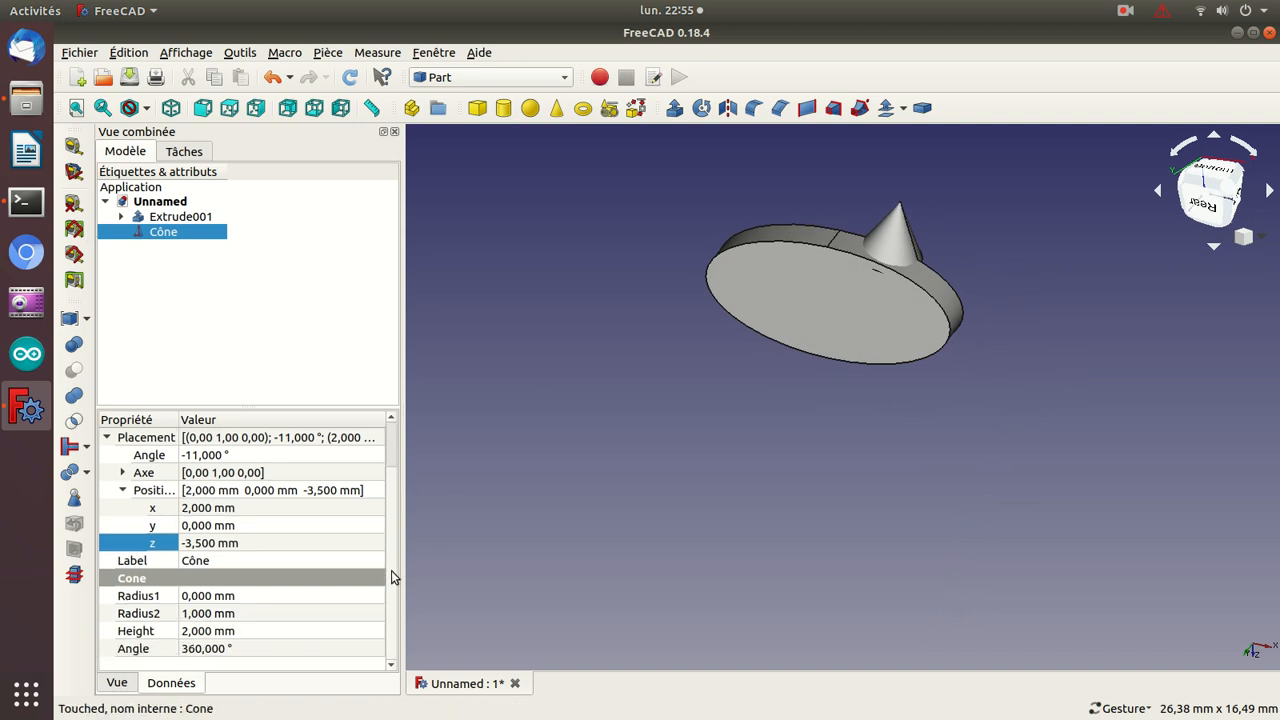
{"action": "left_click", "coordinate": [196, 651]}
{"action": "left_click", "coordinate": [196, 651]}
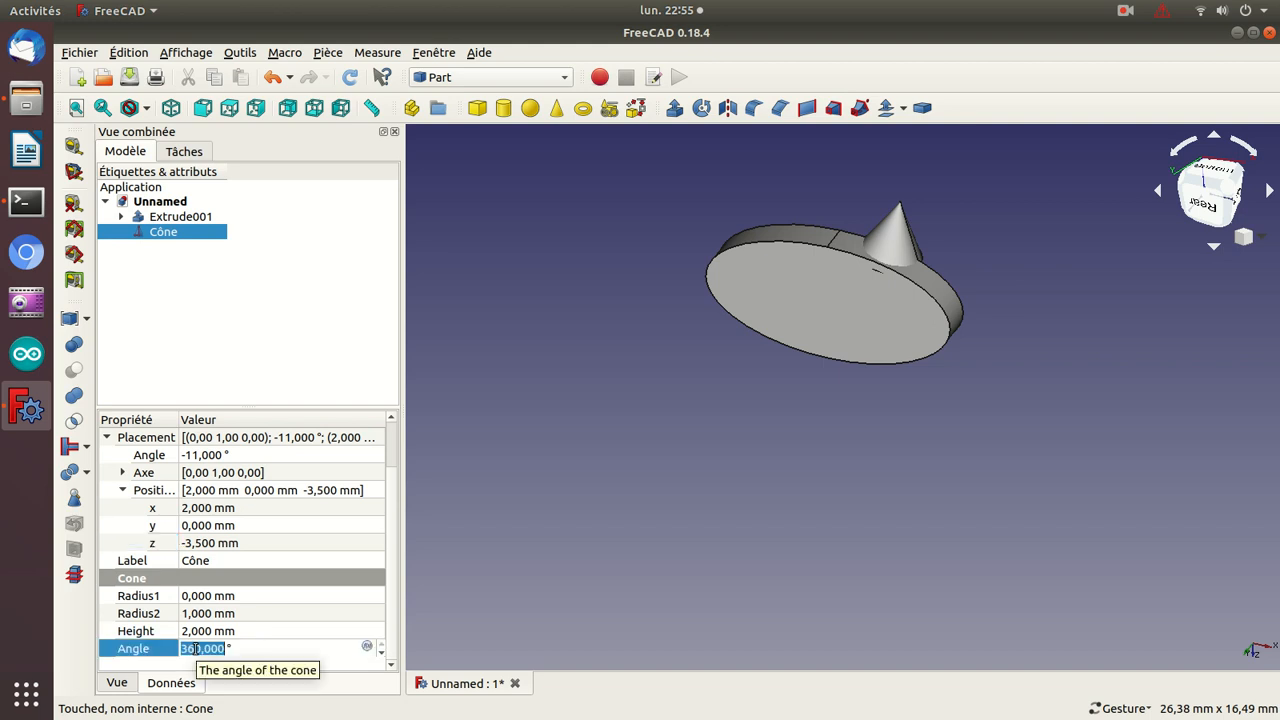
{"action": "type", "text": "180"}
{"action": "key", "text": "Return"}
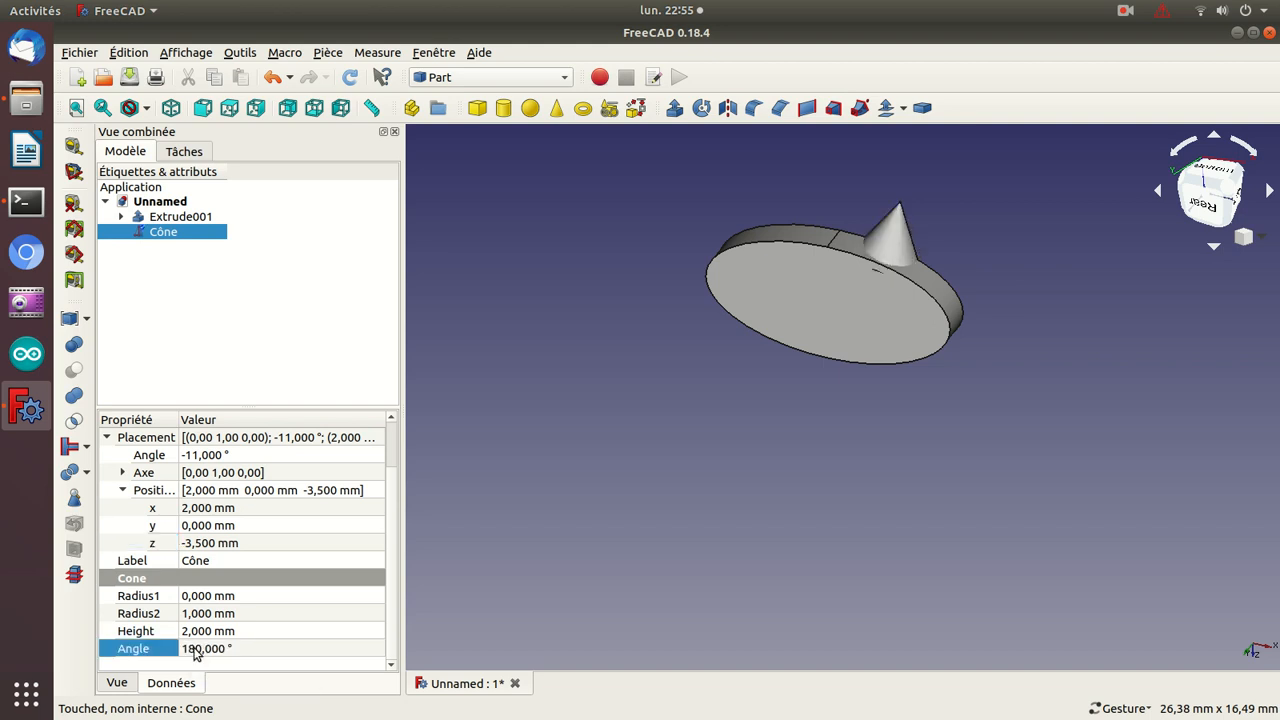
- Try smaller sweep angles on the cone down to 0°, and restore its sweep angle to 180°
{"action": "left_click", "coordinate": [183, 649]}
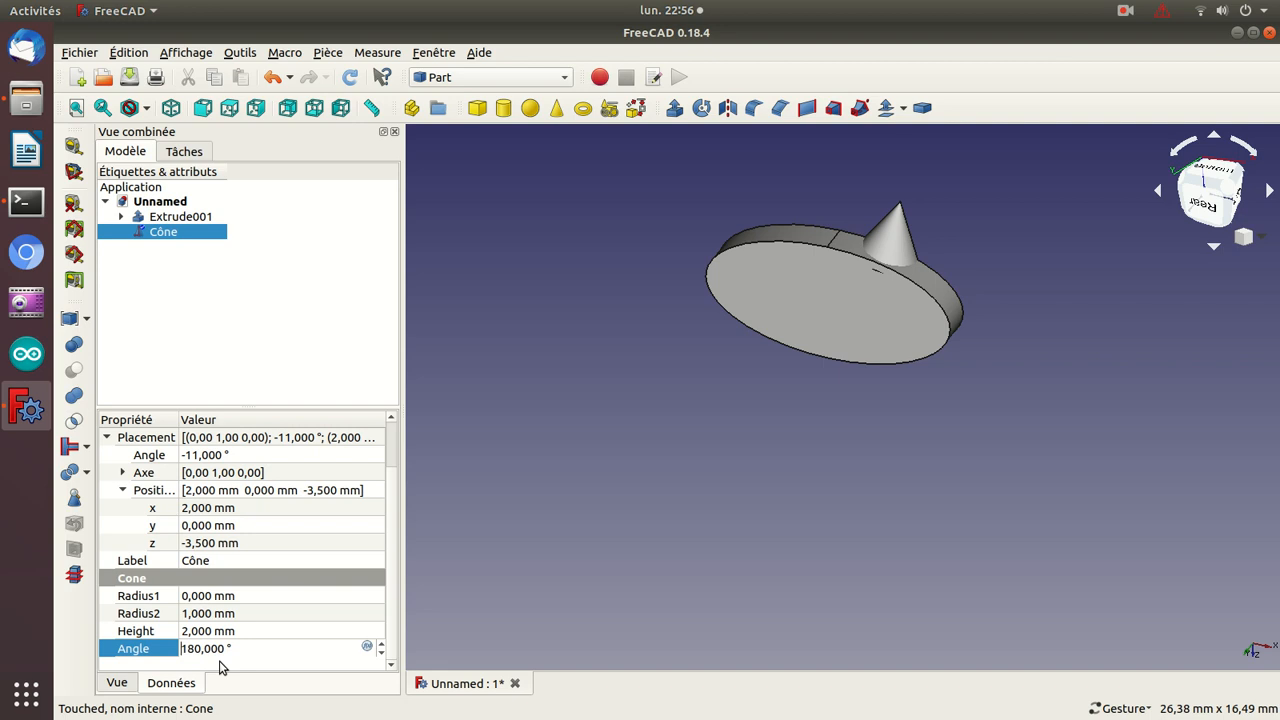
{"action": "key", "text": "Down"}
{"action": "key", "text": "Down"}
{"action": "key", "text": "Down"}
{"action": "key", "text": "Down"}
{"action": "key", "text": "Down"}
{"action": "key", "text": "Down"}
{"action": "key", "text": "Down"}
{"action": "key", "text": "Down"}
{"action": "key", "text": "Down"}
{"action": "key", "text": "Down"}
{"action": "key", "text": "Down"}
{"action": "key", "text": "Down"}
{"action": "key", "text": "Down"}
{"action": "key", "text": "Down"}
{"action": "key", "text": "Down"}
{"action": "key", "text": "Down"}
{"action": "key", "text": "Down"}
{"action": "key", "text": "Down"}
{"action": "key", "text": "Down"}
{"action": "key", "text": "Down"}
{"action": "key", "text": "Down"}
{"action": "key", "text": "Down"}
{"action": "key", "text": "Down"}
{"action": "key", "text": "Down"}
{"action": "key", "text": "Down"}
{"action": "key", "text": "Down"}
{"action": "key", "text": "Down"}
{"action": "key", "text": "Down"}
{"action": "key", "text": "Down"}
{"action": "key", "text": "Down"}
{"action": "key", "text": "Down"}
{"action": "key", "text": "Down"}
{"action": "key", "text": "Down"}
{"action": "key", "text": "Down"}
{"action": "key", "text": "Down"}
{"action": "key", "text": "Down"}
{"action": "key", "text": "Down"}
{"action": "key", "text": "Down"}
{"action": "key", "text": "Down"}
{"action": "key", "text": "Down"}
{"action": "key", "text": "Down"}
{"action": "key", "text": "Down"}
{"action": "key", "text": "Down"}
{"action": "key", "text": "Down"}
{"action": "key", "text": "Down"}
{"action": "key", "text": "Down"}
{"action": "key", "text": "Down"}
{"action": "key", "text": "Down"}
{"action": "key", "text": "Down"}
{"action": "key", "text": "Down"}
{"action": "key", "text": "Down"}
{"action": "key", "text": "Down"}
{"action": "key", "text": "Down"}
{"action": "key", "text": "Down"}
{"action": "key", "text": "Down"}
{"action": "key", "text": "Down"}
{"action": "key", "text": "Down"}
{"action": "key", "text": "Down"}
{"action": "key", "text": "Down"}
{"action": "key", "text": "Down"}
{"action": "key", "text": "Down"}
{"action": "key", "text": "Down"}
{"action": "key", "text": "Down"}
{"action": "key", "text": "Down"}
{"action": "key", "text": "Down"}
{"action": "key", "text": "Down"}
{"action": "key", "text": "Down"}
{"action": "key", "text": "Down"}
{"action": "key", "text": "Down"}
{"action": "key", "text": "Down"}
{"action": "key", "text": "Down"}
{"action": "key", "text": "Down"}
{"action": "key", "text": "Down"}
{"action": "key", "text": "Down"}
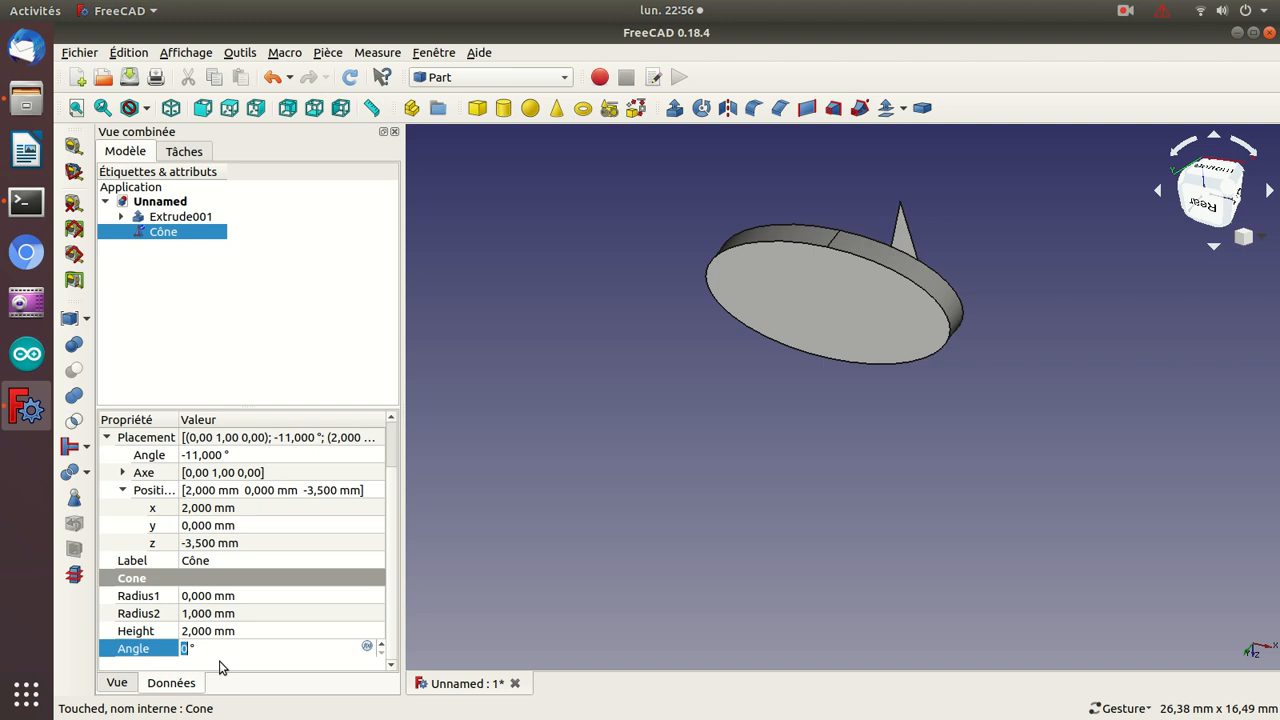
{"action": "key", "text": "Left"}
{"action": "type", "text": "18"}
{"action": "key", "text": "Return"}
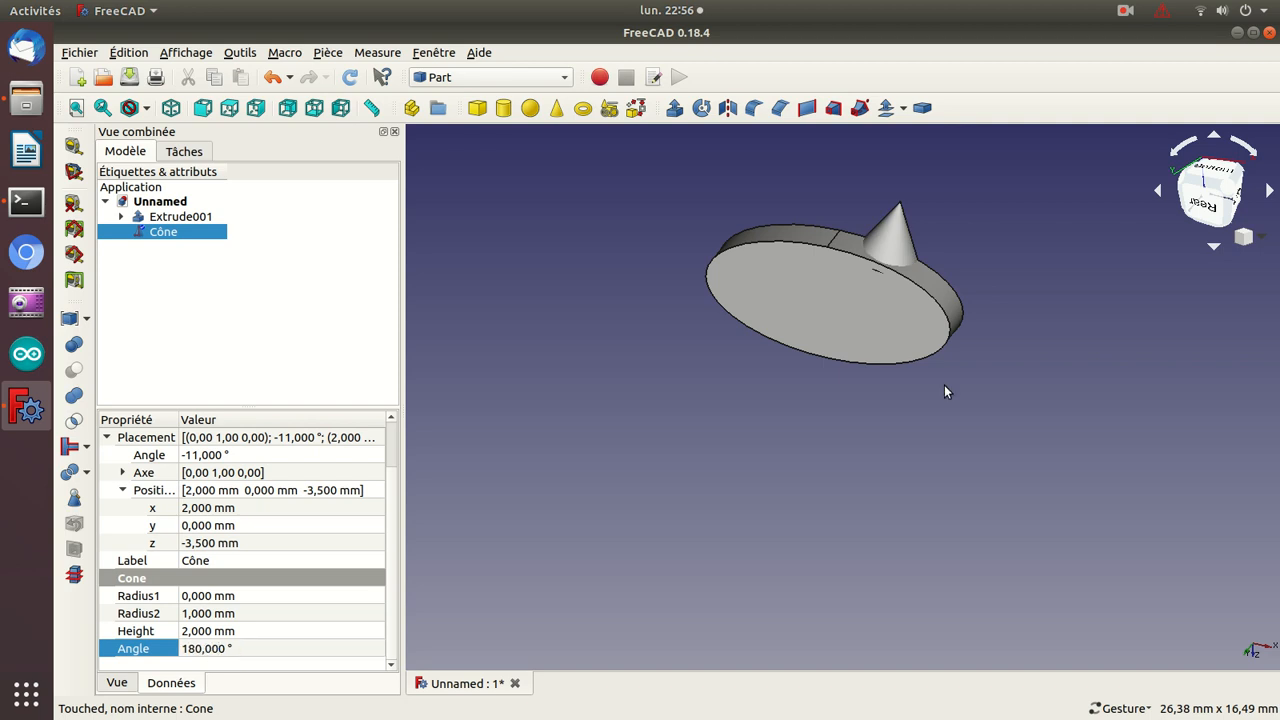
{"action": "left_click_drag", "start_coordinate": [1104, 401], "coordinate": [1046, 429]}
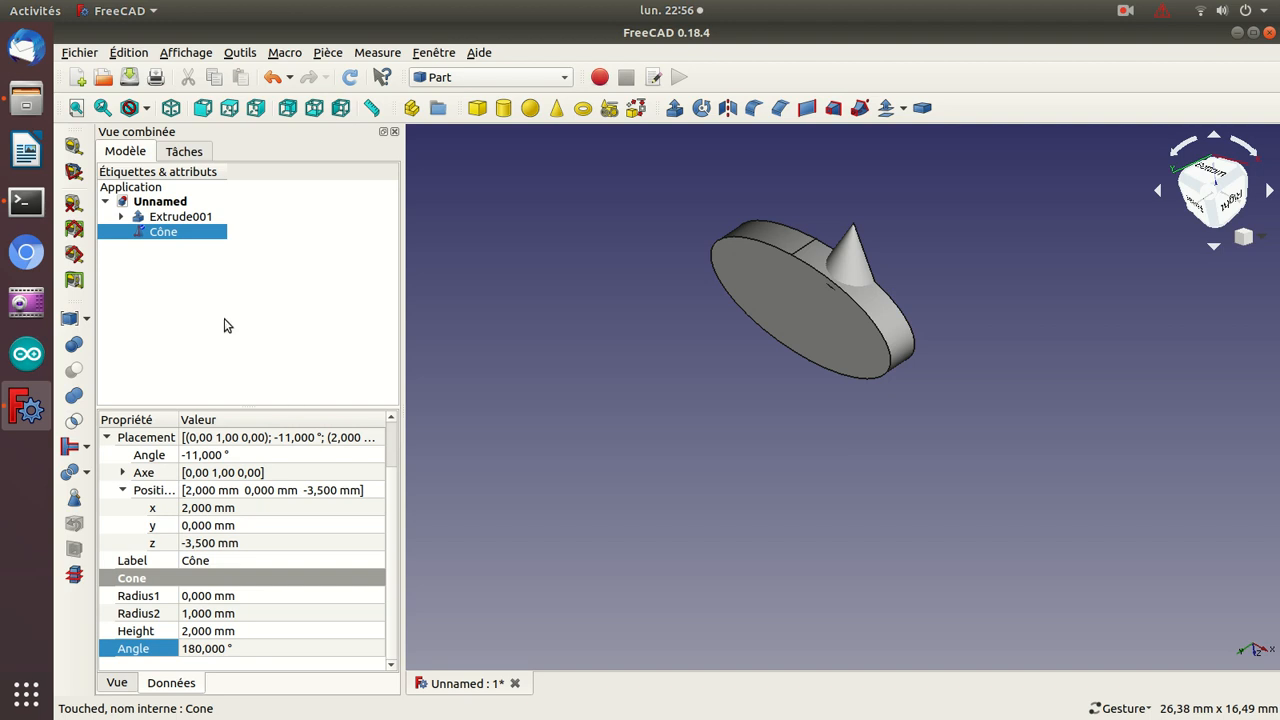
- Duplicate the cone in place by copying and pasting it
{"action": "left_click", "coordinate": [182, 219]}
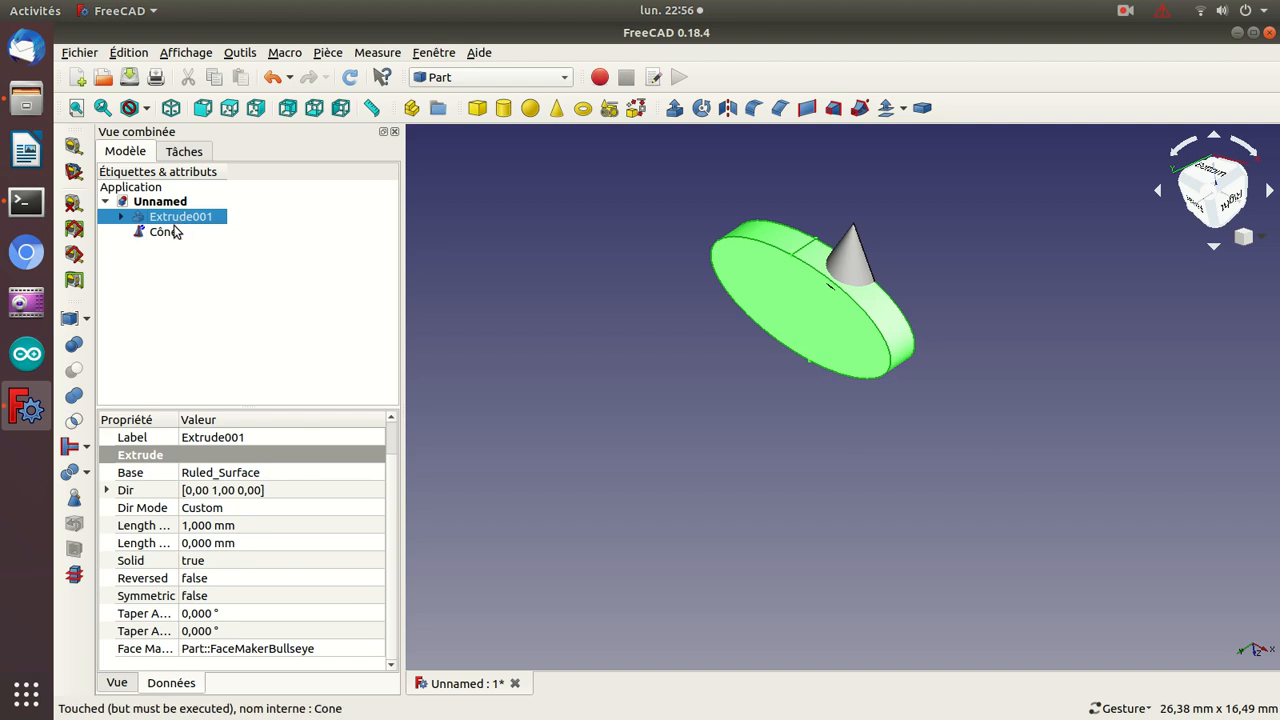
{"action": "left_click", "coordinate": [176, 232]}
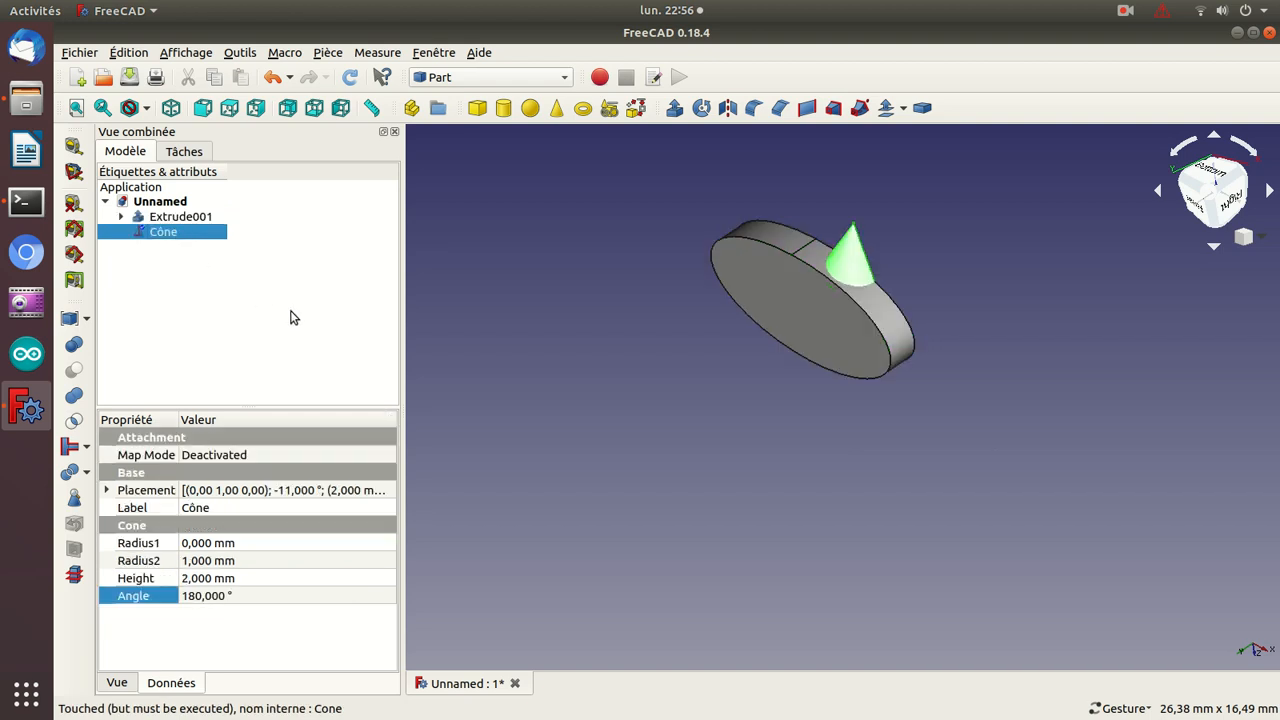
{"action": "key", "text": "ctrl+v"}
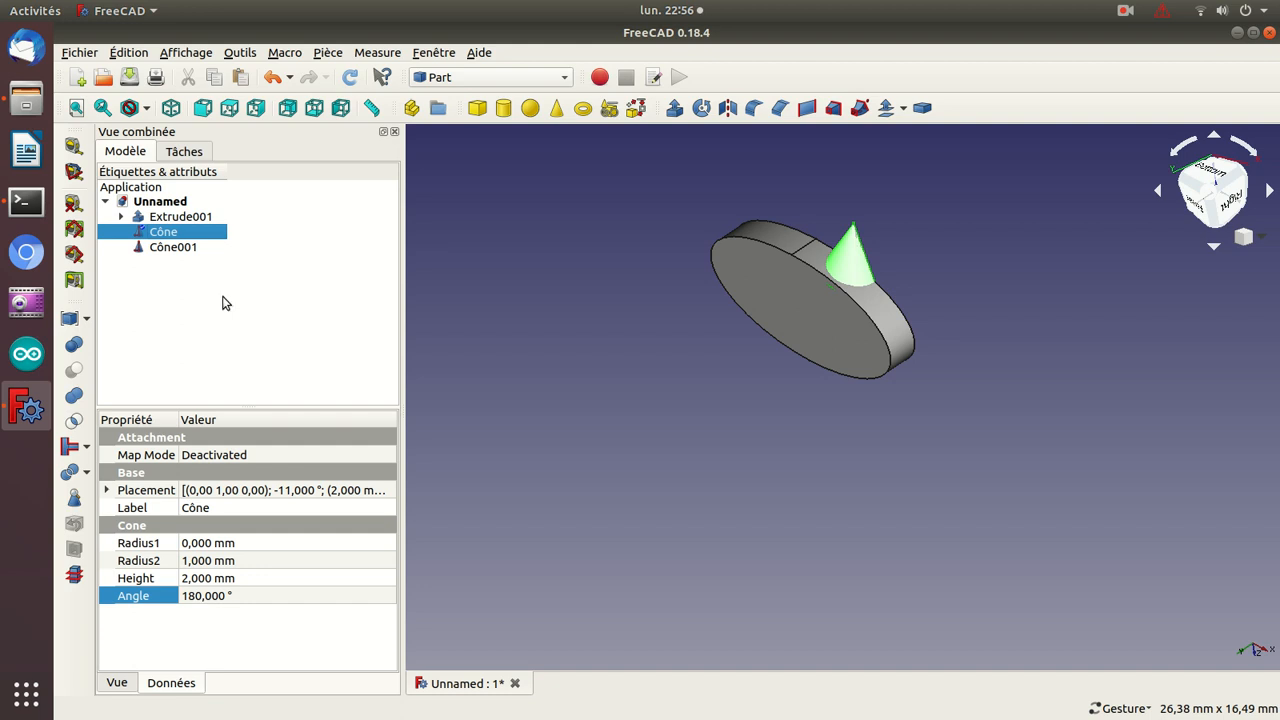
- Set the duplicated cone's second radius to 0.8 mm
{"action": "left_click", "coordinate": [168, 251]}
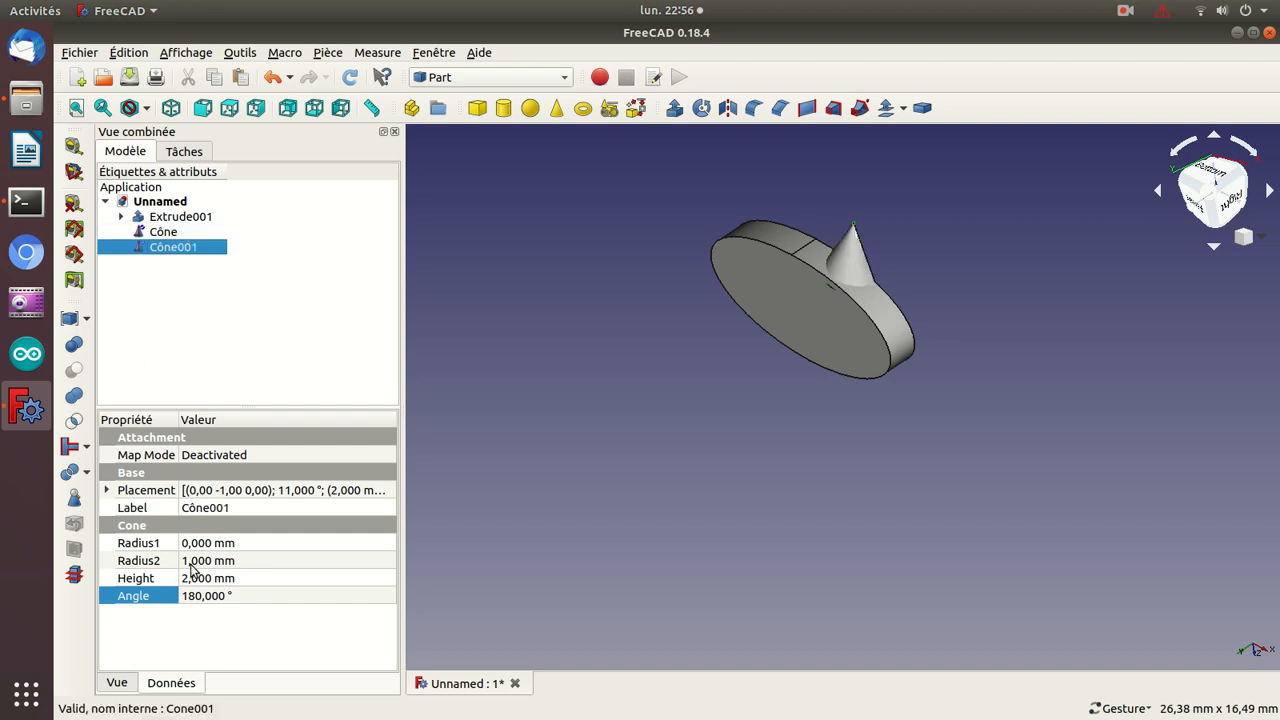
{"action": "left_click", "coordinate": [193, 563]}
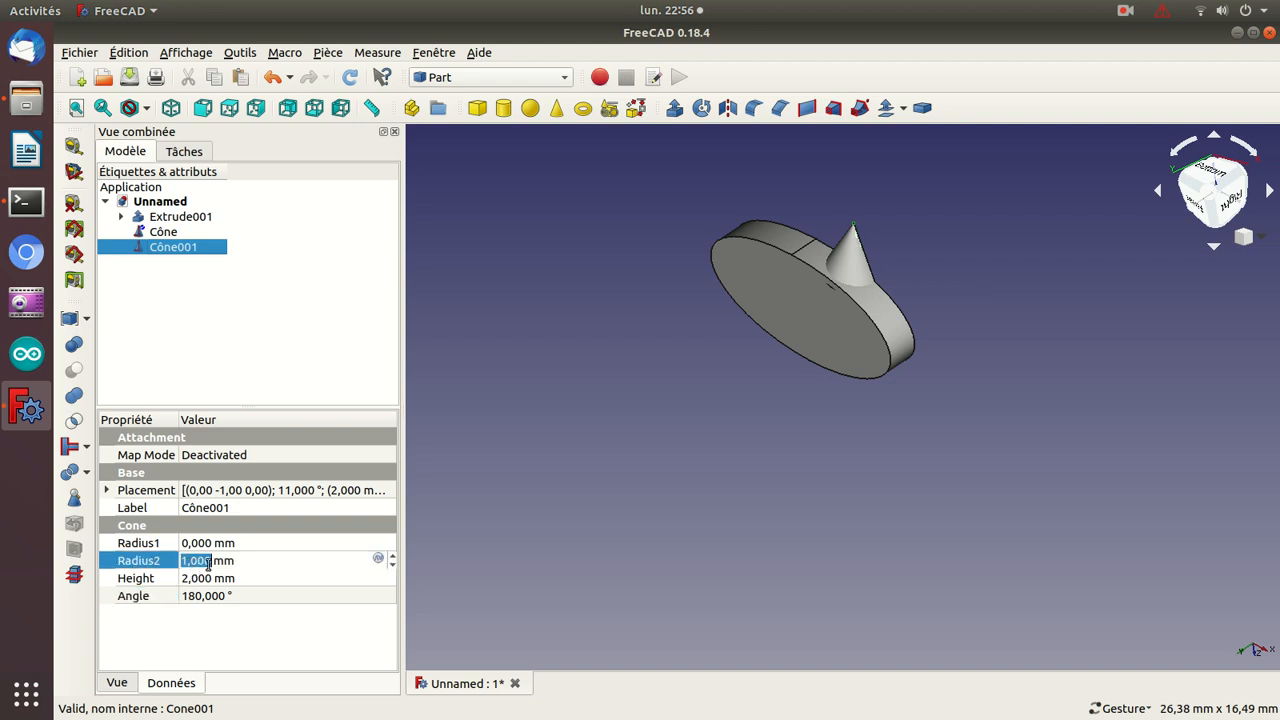
{"action": "key", "text": "Right"}
{"action": "key", "text": "Left"}
{"action": "key", "text": "BackSpace"}
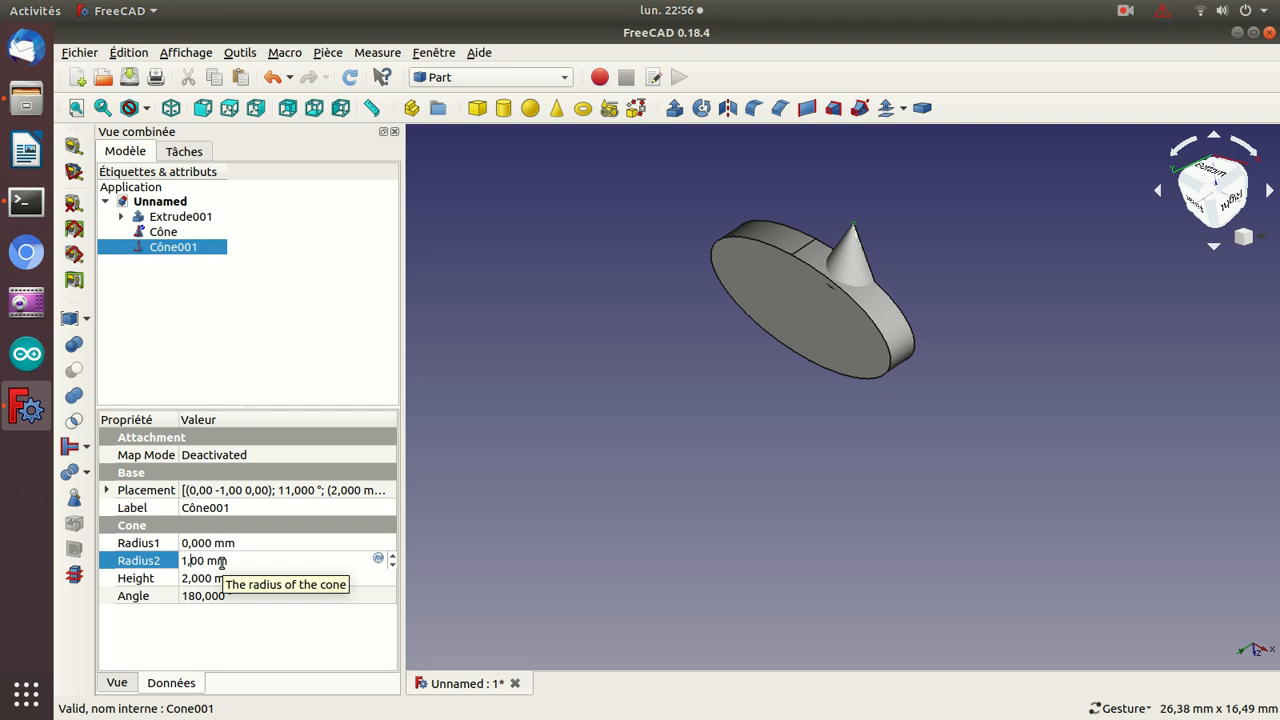
{"action": "type", "text": "8"}
{"action": "key", "text": "Down"}
- Examine how the narrower duplicate cone sits inside the original cone at the plate's edge
{"action": "left_click_drag", "start_coordinate": [1064, 261], "coordinate": [823, 411]}
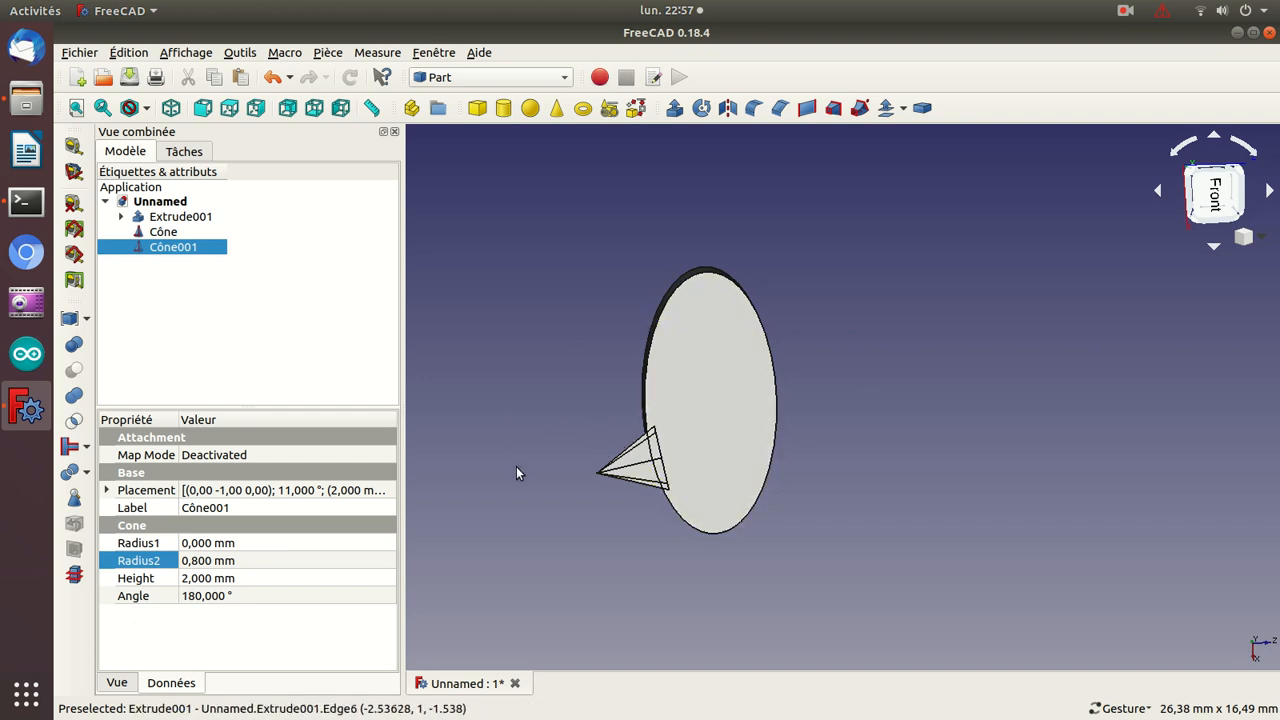
{"action": "left_click_drag", "start_coordinate": [700, 480], "coordinate": [824, 595]}
{"action": "left_click_drag", "start_coordinate": [1026, 197], "coordinate": [1067, 317]}
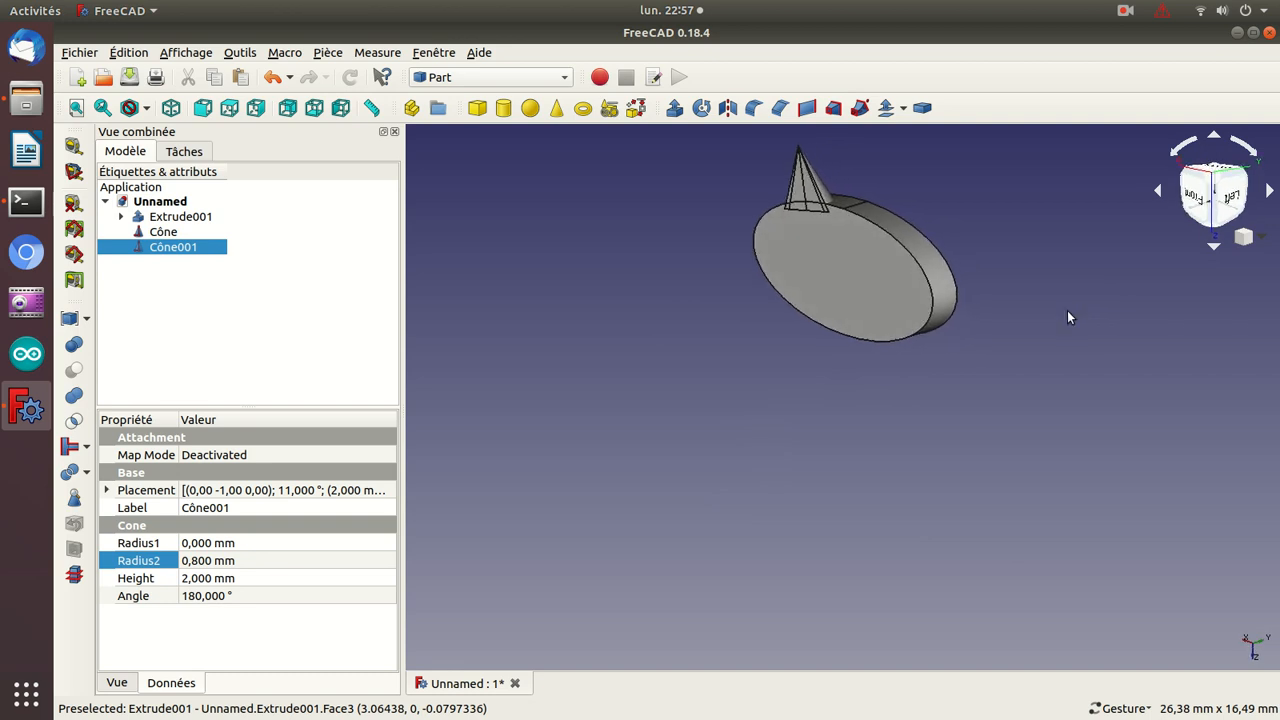
{"action": "key", "text": "Up"}
{"action": "key", "text": "Up"}
{"action": "key", "text": "Right"}
{"action": "key", "text": "Right"}
{"action": "key", "text": "Up"}
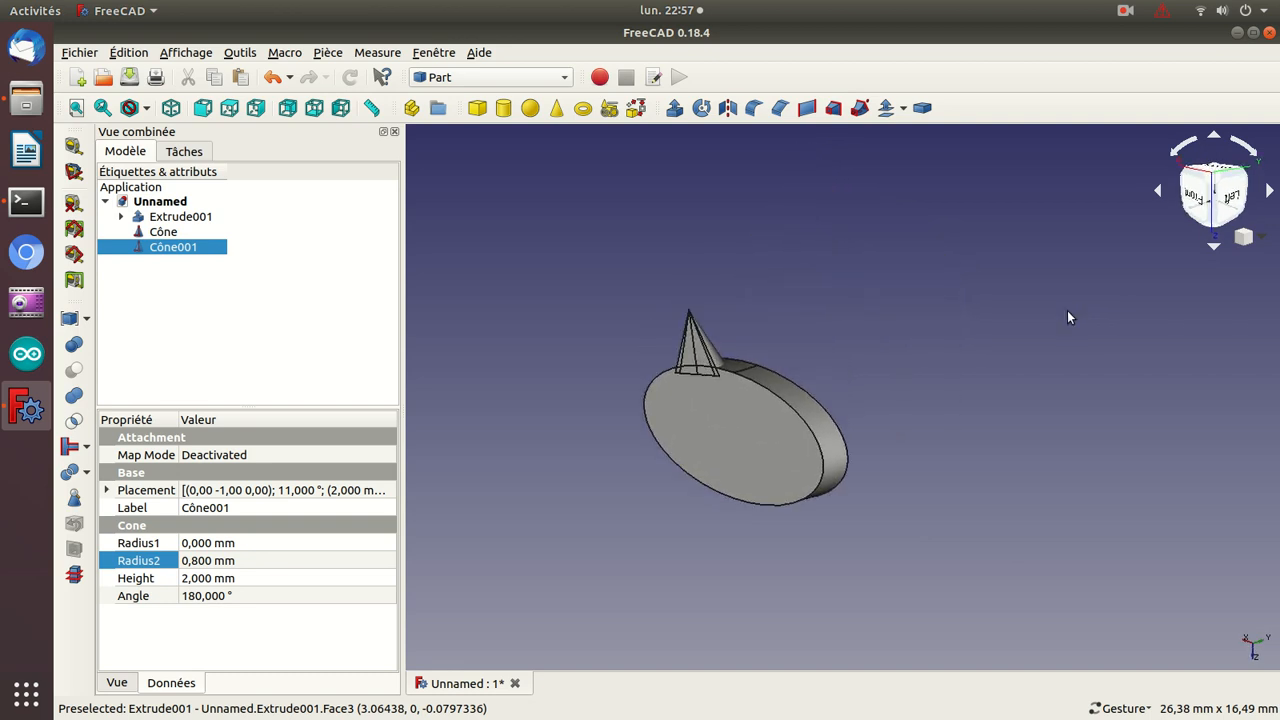
{"action": "key", "text": "Left"}
{"action": "left_click_drag", "start_coordinate": [602, 308], "coordinate": [605, 321]}
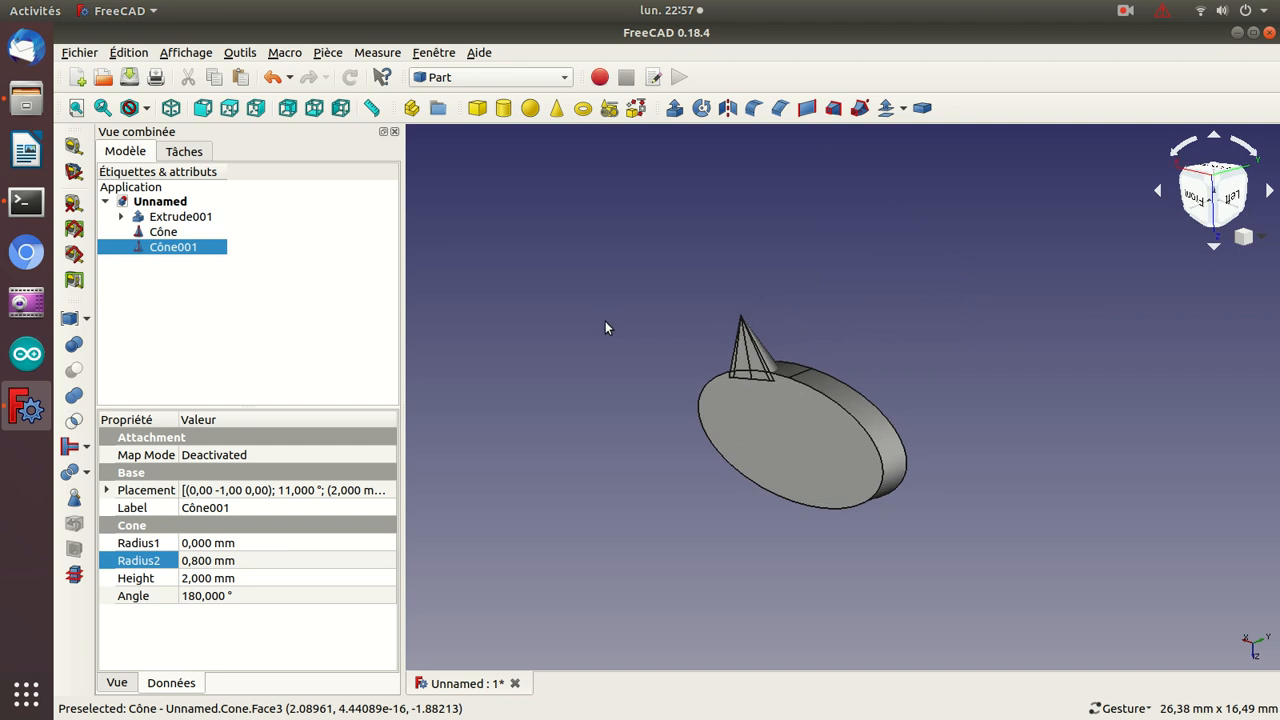
- Set the duplicated cone's height to 1.8 mm
{"action": "left_click", "coordinate": [189, 581]}
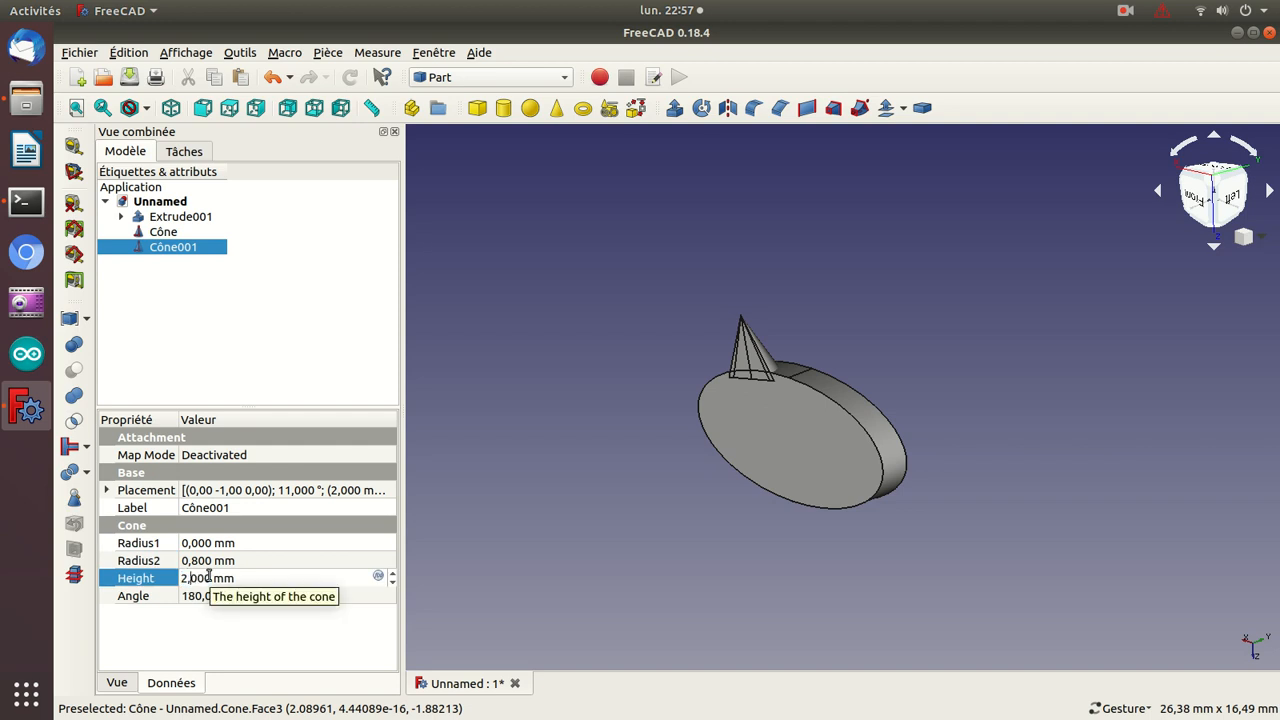
{"action": "scroll", "coordinate": [209, 576], "scroll_direction": "down", "scroll_amount": 1}
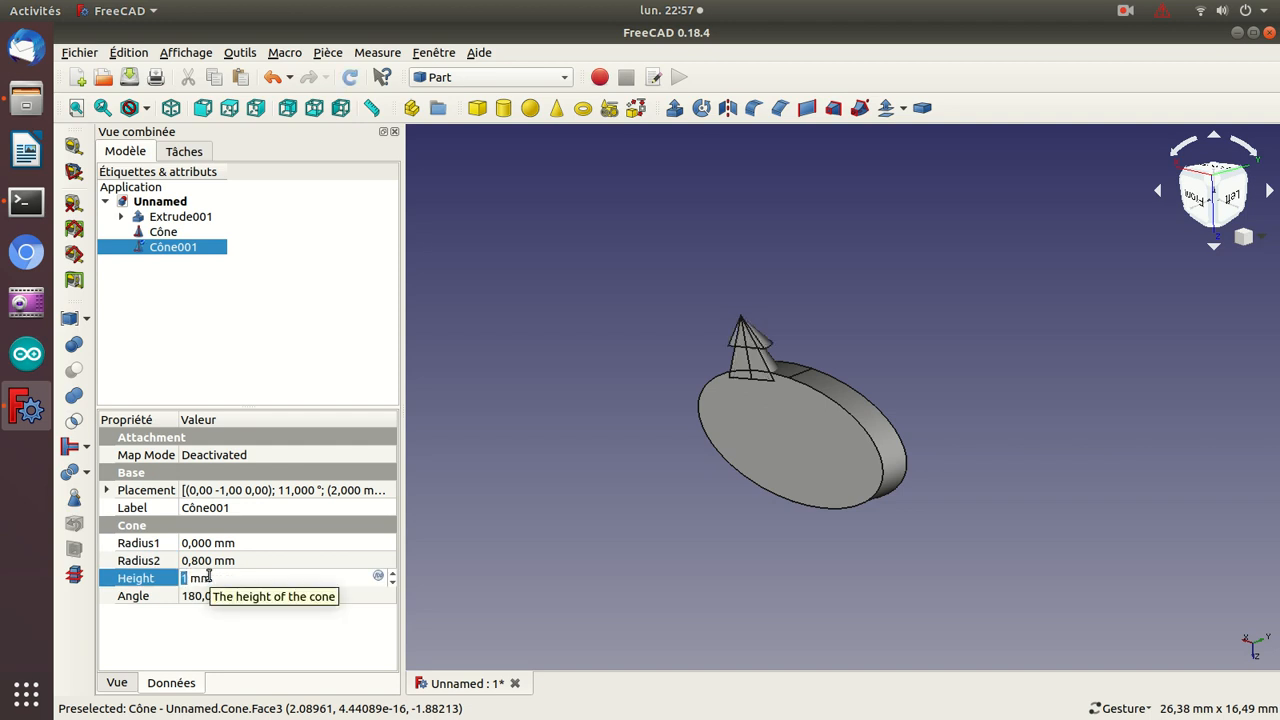
{"action": "type", "text": "1.8"}
{"action": "key", "text": "Return"}
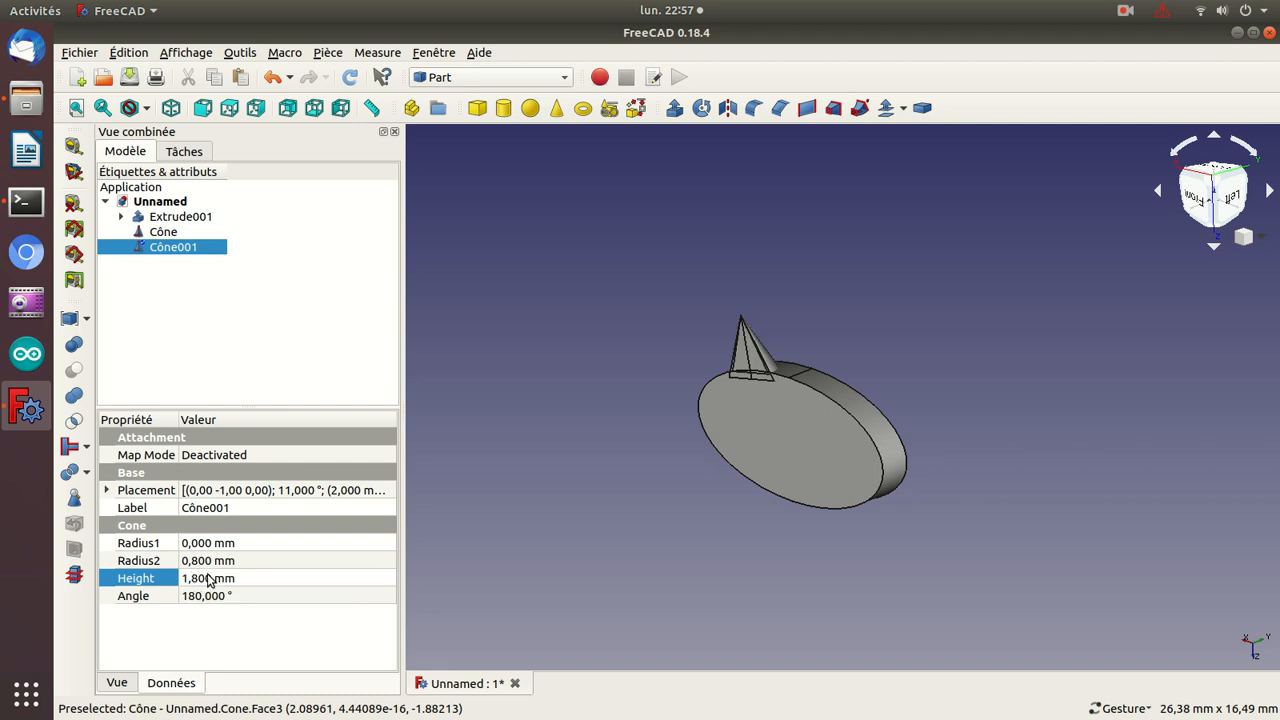
- Offset the duplicated cone along Z by setting its Z position to -3.3 mm
{"action": "left_click", "coordinate": [107, 490]}
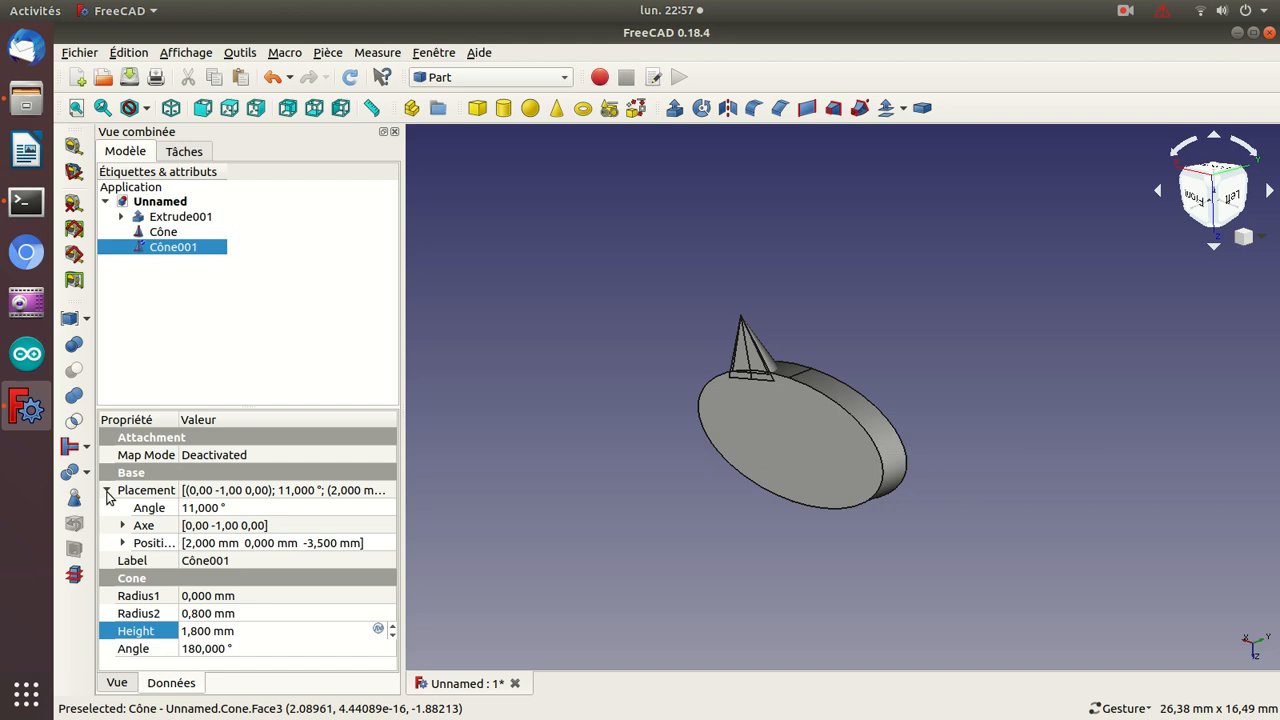
{"action": "left_click", "coordinate": [130, 543]}
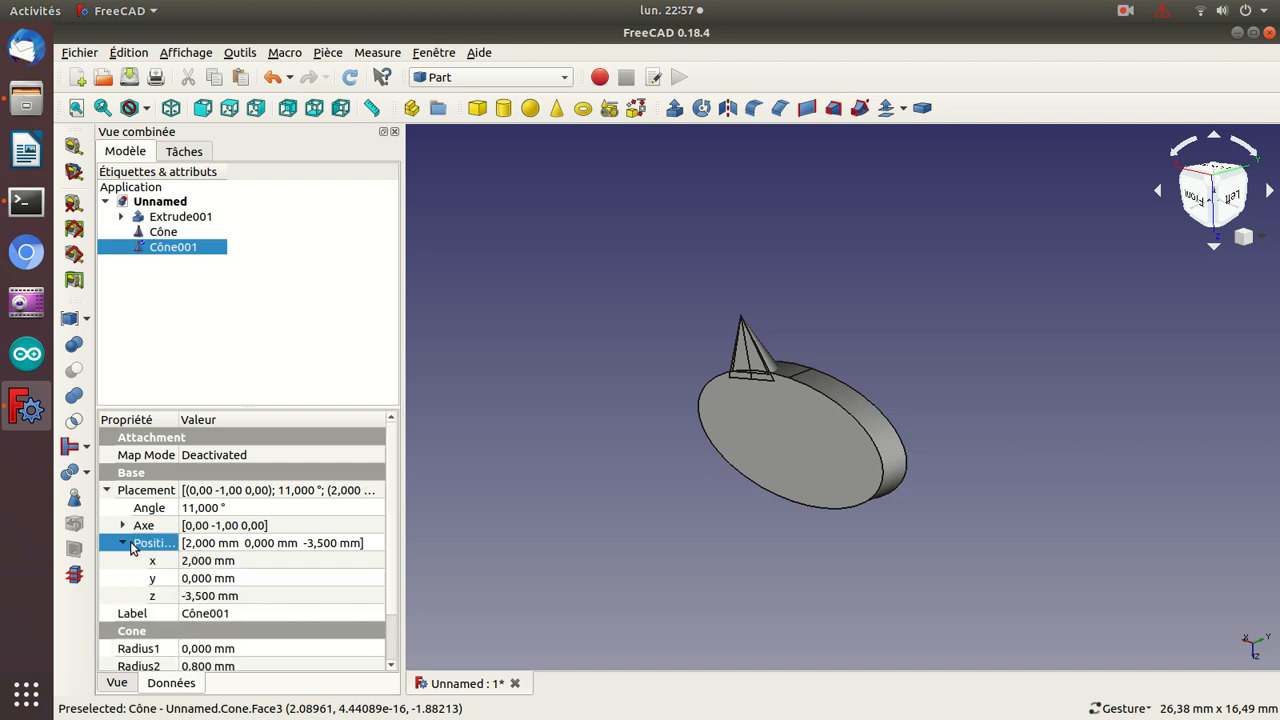
{"action": "left_click", "coordinate": [199, 597]}
{"action": "left_click", "coordinate": [199, 597]}
{"action": "key", "text": "BackSpace"}
{"action": "type", "text": "3"}
{"action": "key", "text": "Return"}
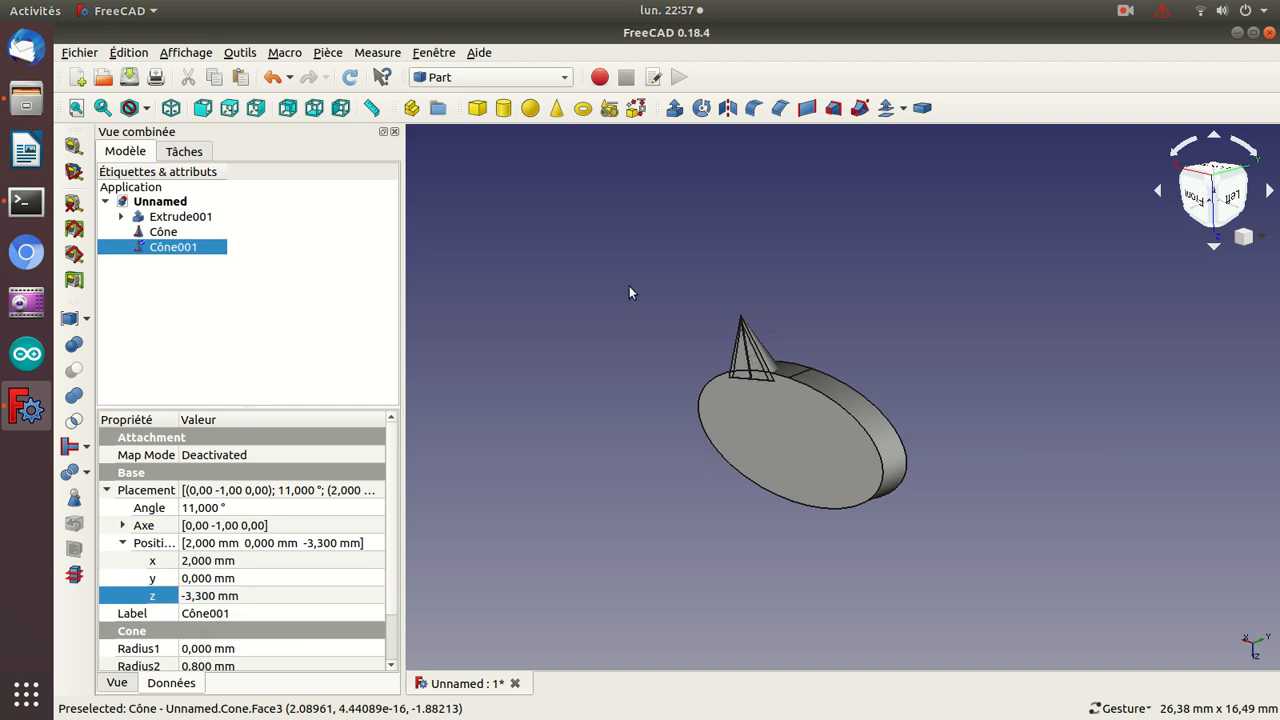
- Hollow out the original cone by cutting the smaller duplicate from it with a Boolean cut
{"action": "left_click_drag", "start_coordinate": [627, 298], "coordinate": [805, 285]}
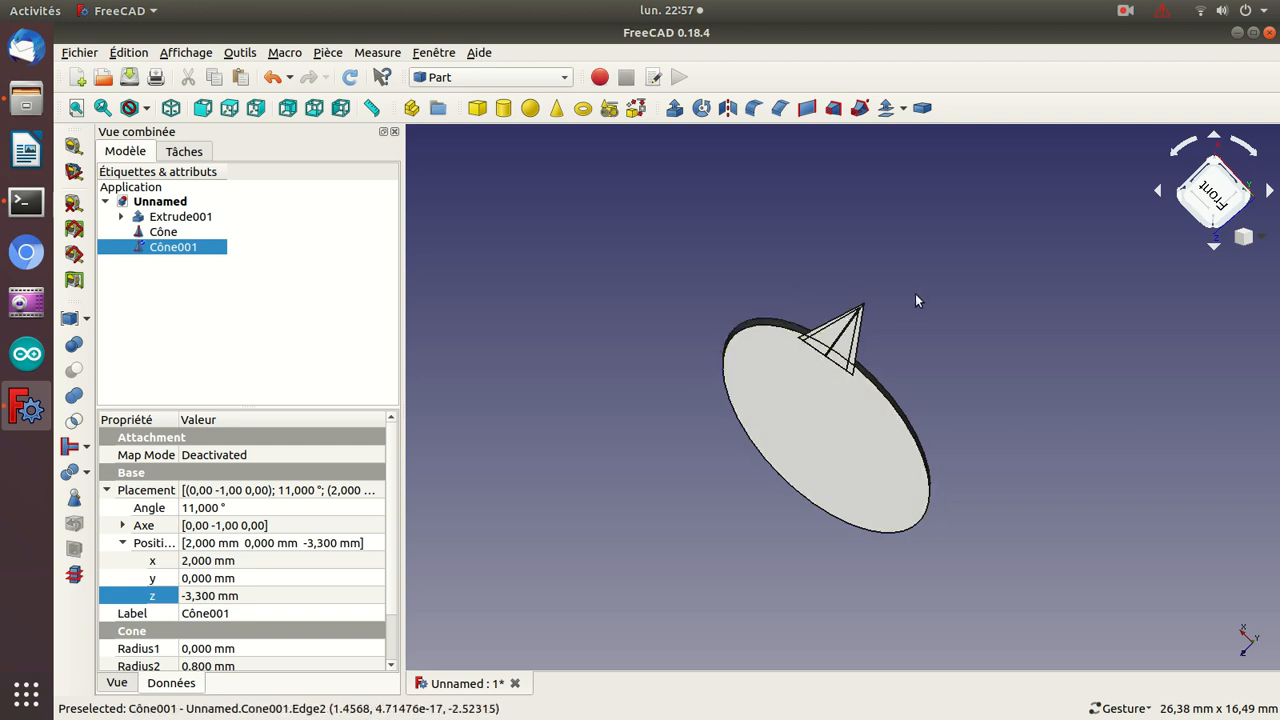
{"action": "scroll", "coordinate": [915, 293], "scroll_direction": "up", "scroll_amount": 5}
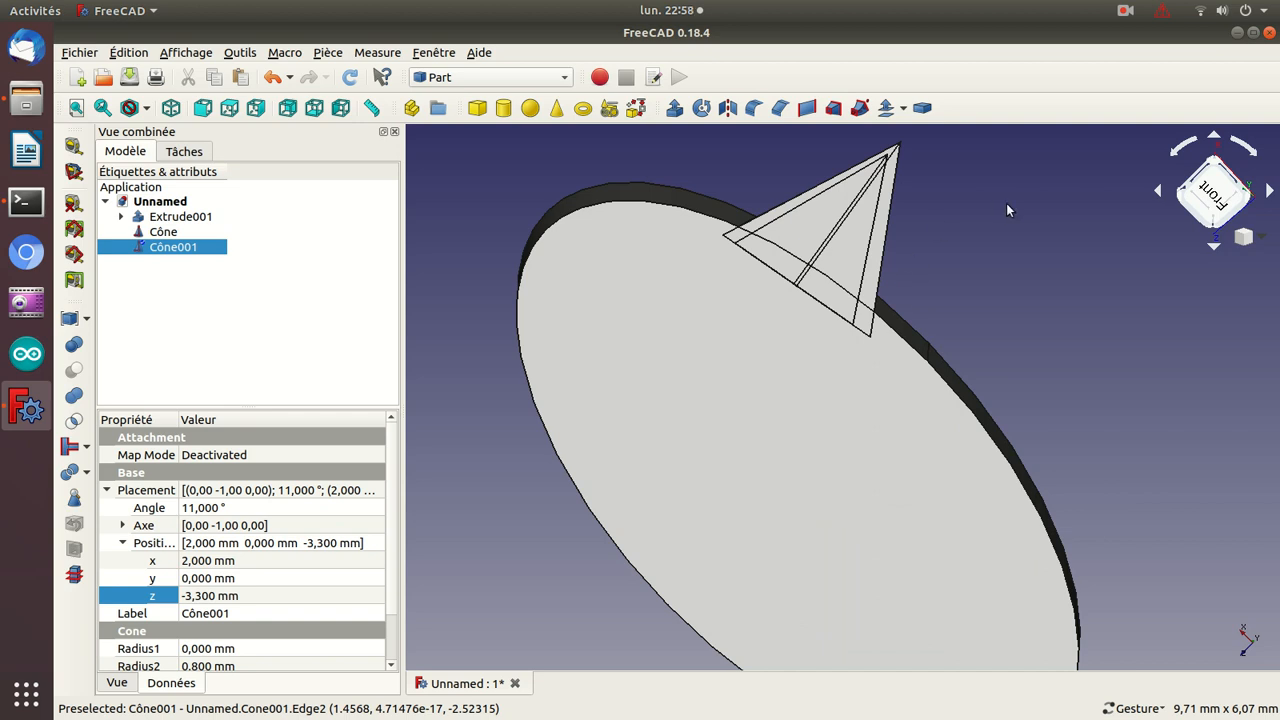
{"action": "left_click", "coordinate": [155, 233]}
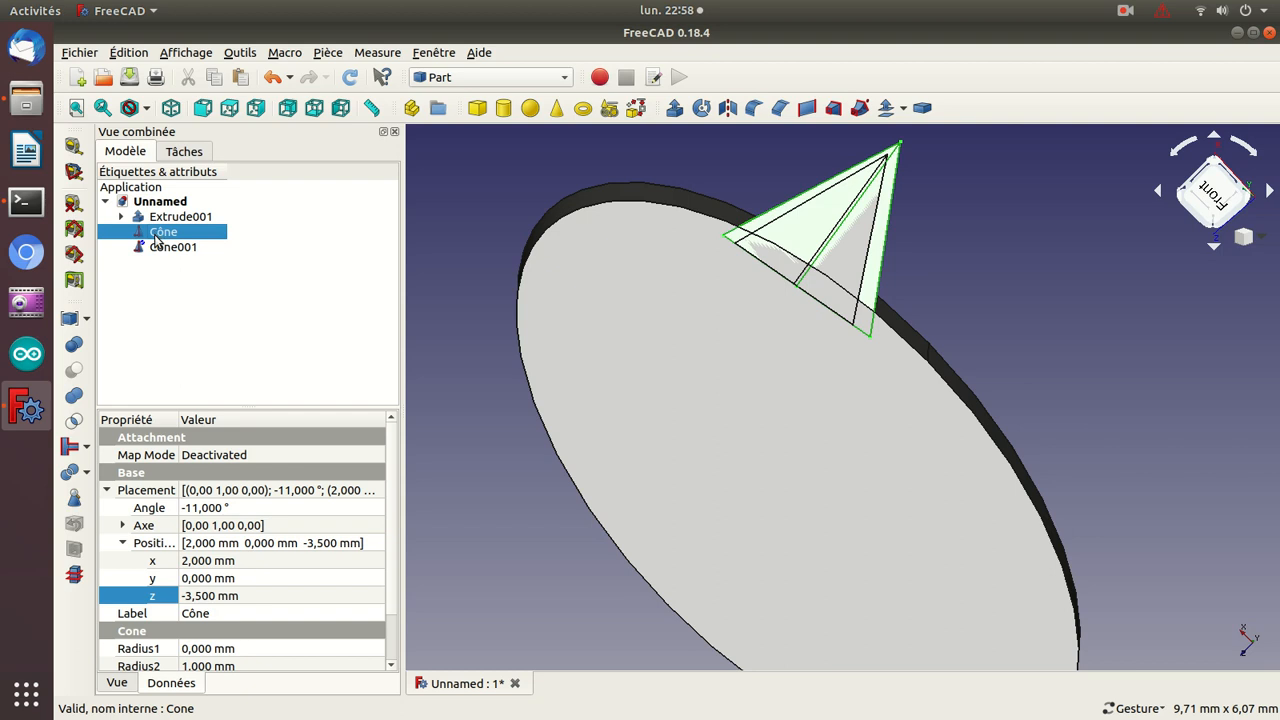
{"action": "left_click", "coordinate": [155, 248], "text": "ctrl"}
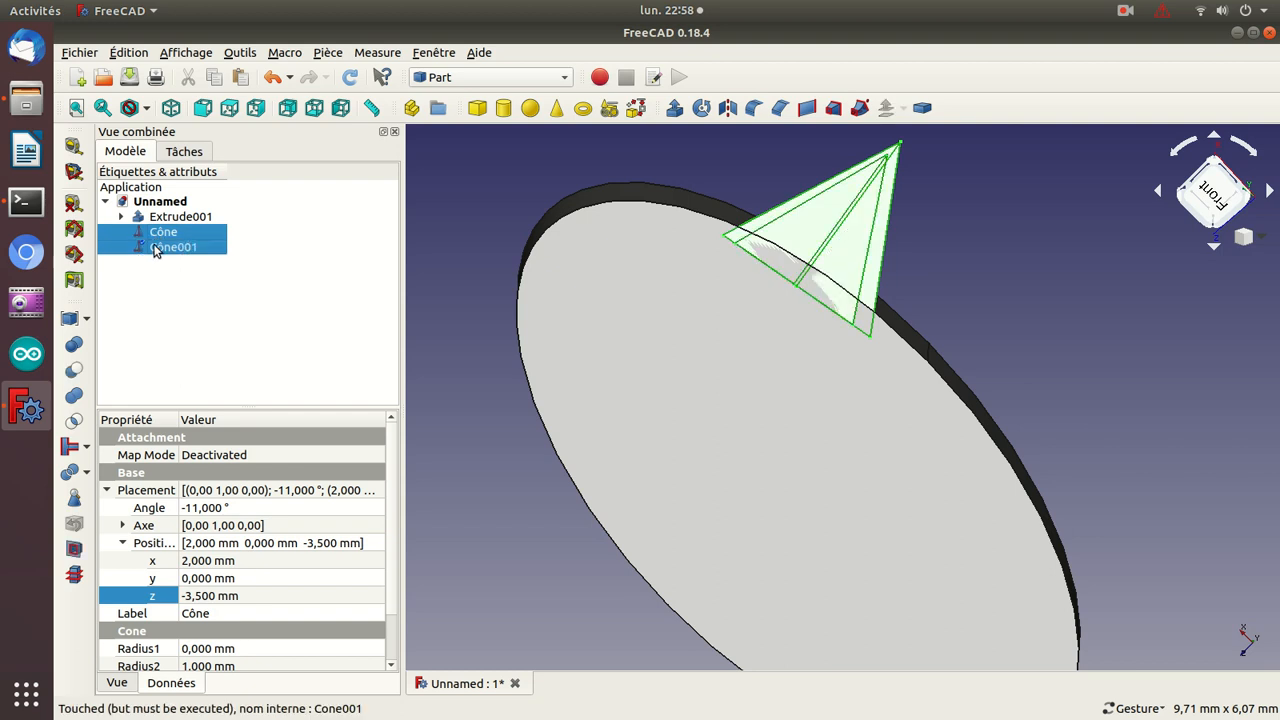
{"action": "left_click", "coordinate": [73, 371]}
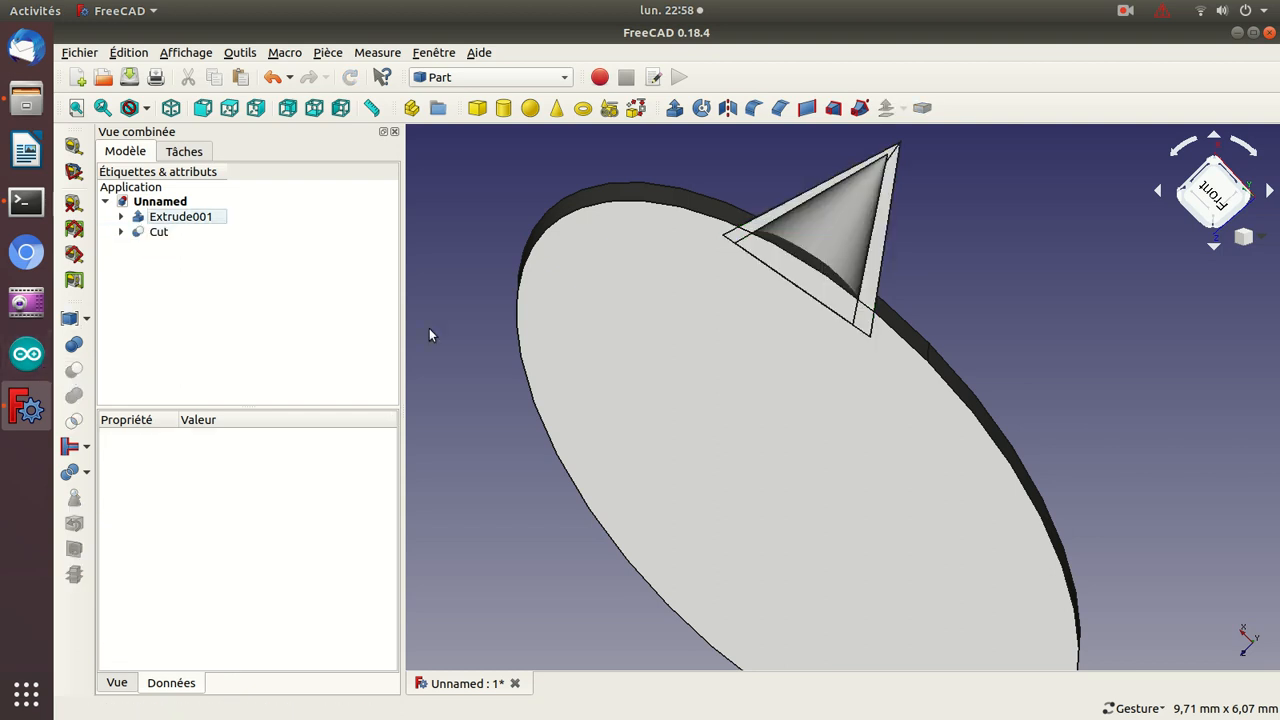
- Fuse the hollow cone with the extruded elliptical plate into one shape
{"action": "left_click_drag", "start_coordinate": [994, 186], "coordinate": [820, 210]}
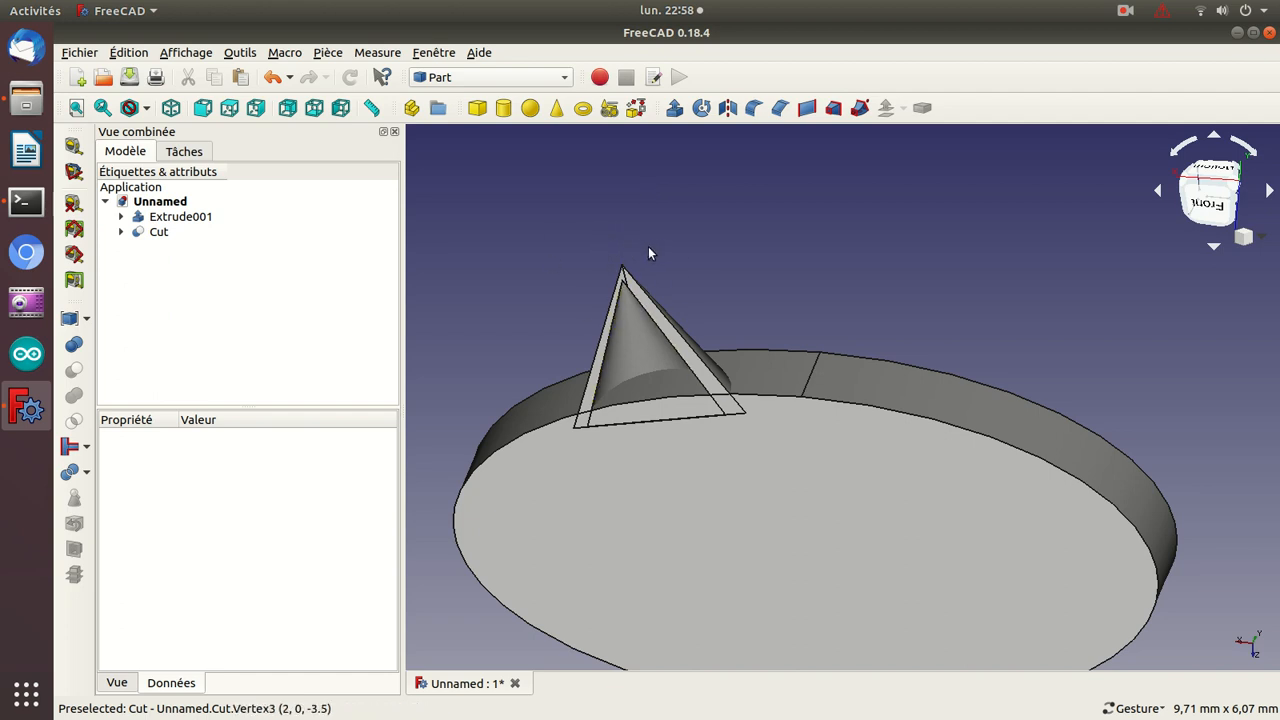
{"action": "mouse_move", "coordinate": [1007, 236]}
{"action": "left_mouse_down"}
{"action": "mouse_move", "coordinate": [857, 269]}
{"action": "mouse_move", "coordinate": [877, 249]}
{"action": "mouse_move", "coordinate": [1003, 216]}
{"action": "mouse_move", "coordinate": [1019, 246]}
{"action": "left_mouse_up"}
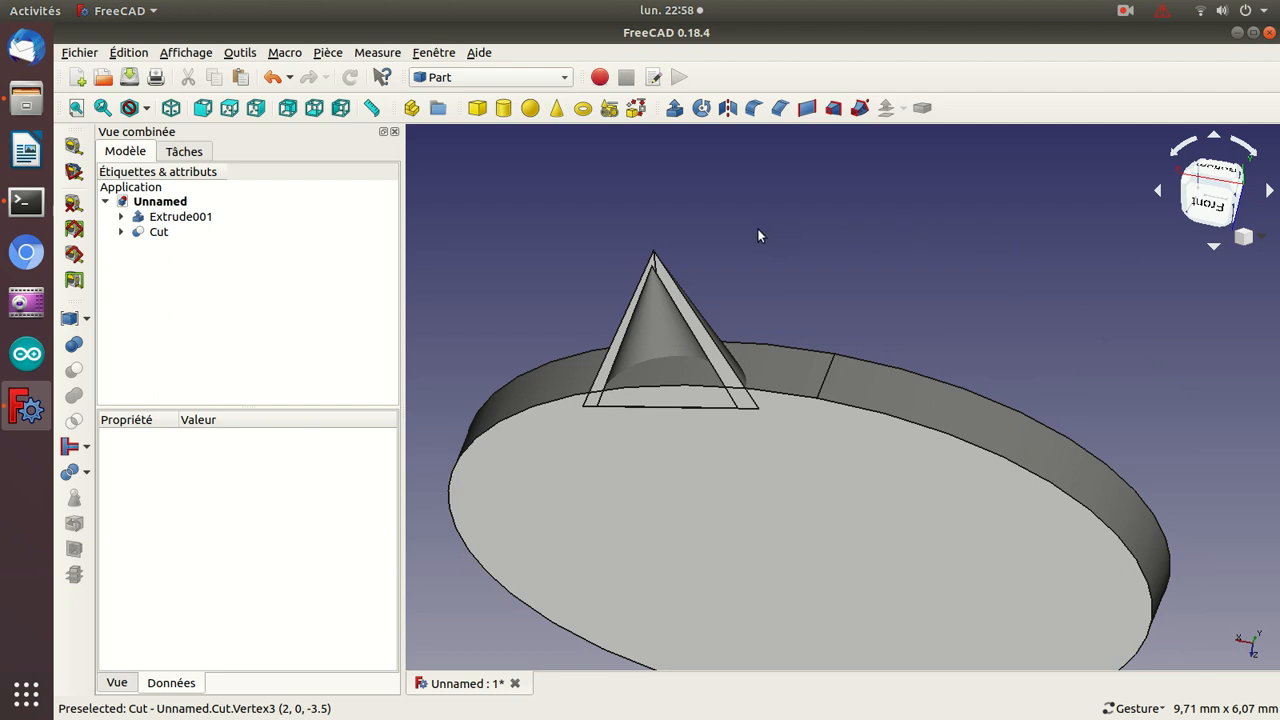
{"action": "left_click", "coordinate": [161, 234]}
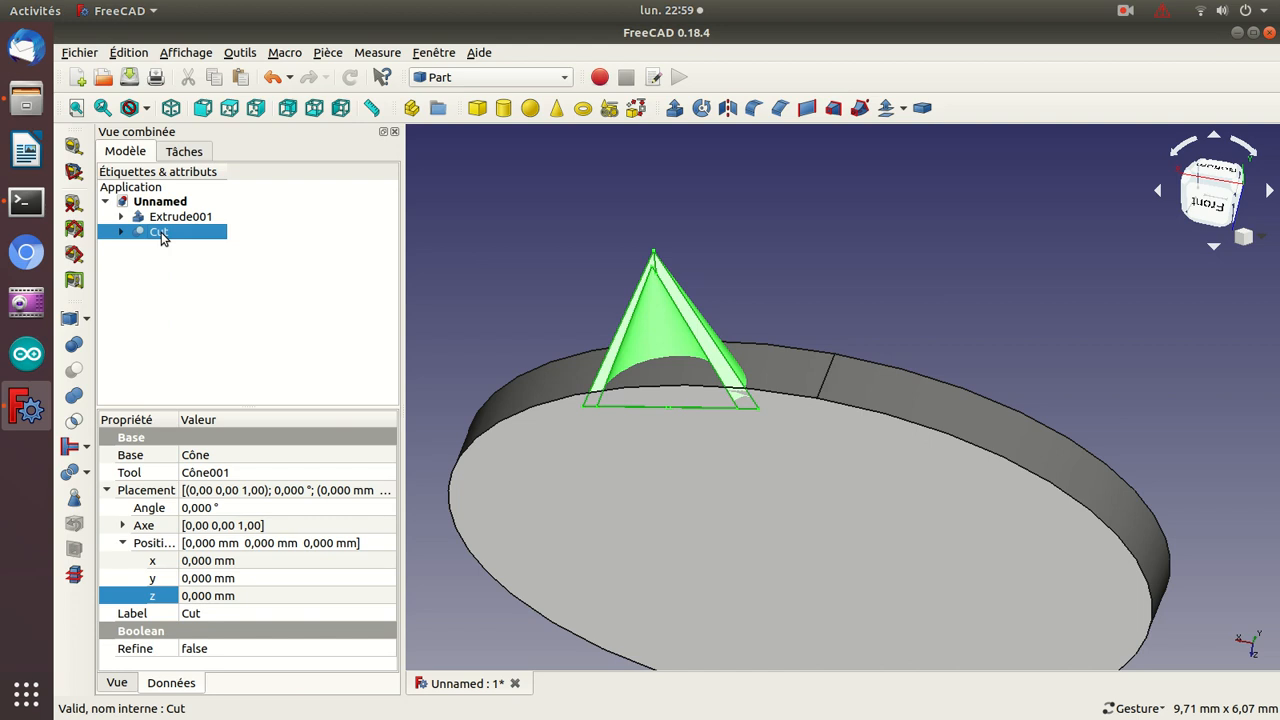
{"action": "left_click", "coordinate": [158, 220], "text": "ctrl"}
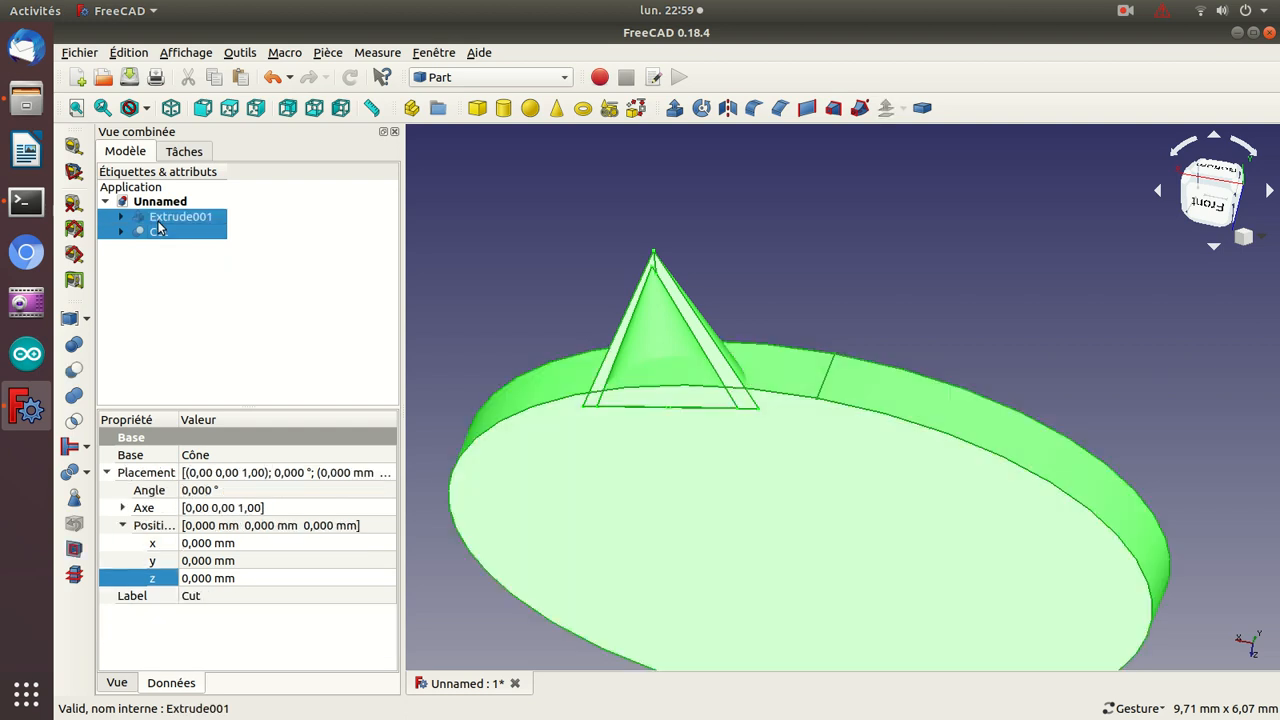
{"action": "left_click", "coordinate": [76, 391]}
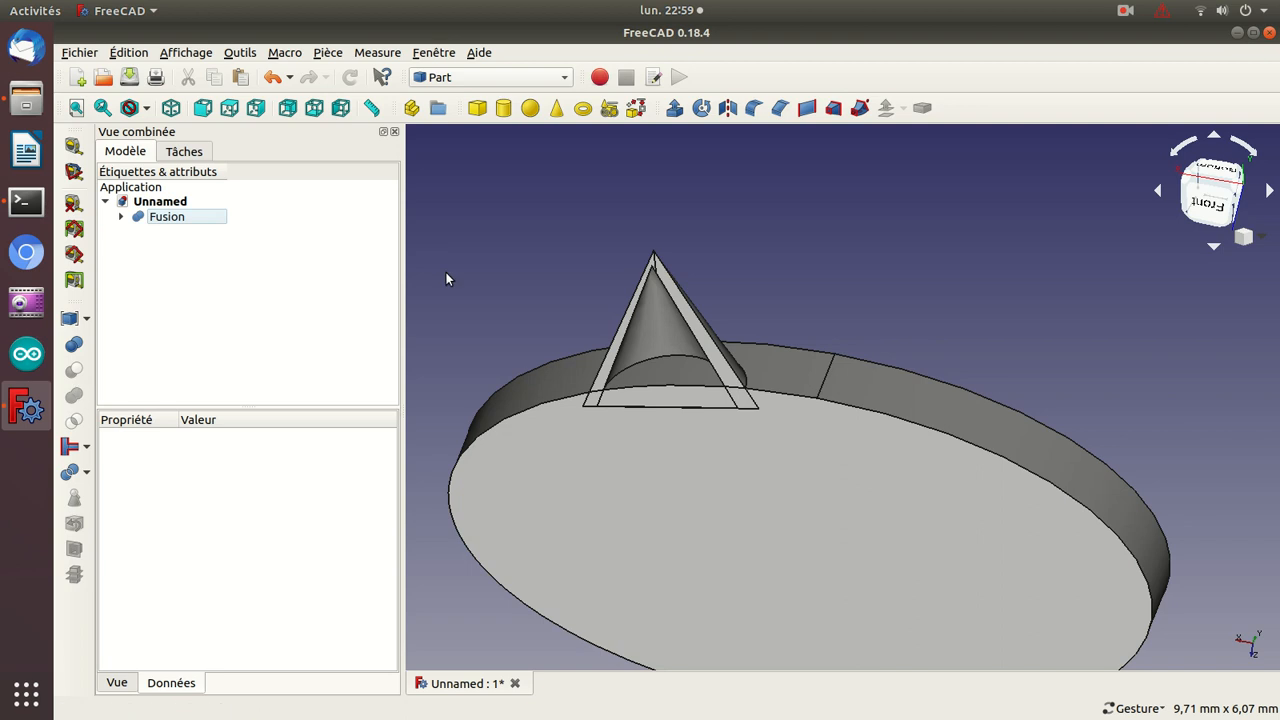
- Mirror the fused shape across the YZ plane with its base point at the origin to add a second cone
{"action": "left_click", "coordinate": [192, 219]}
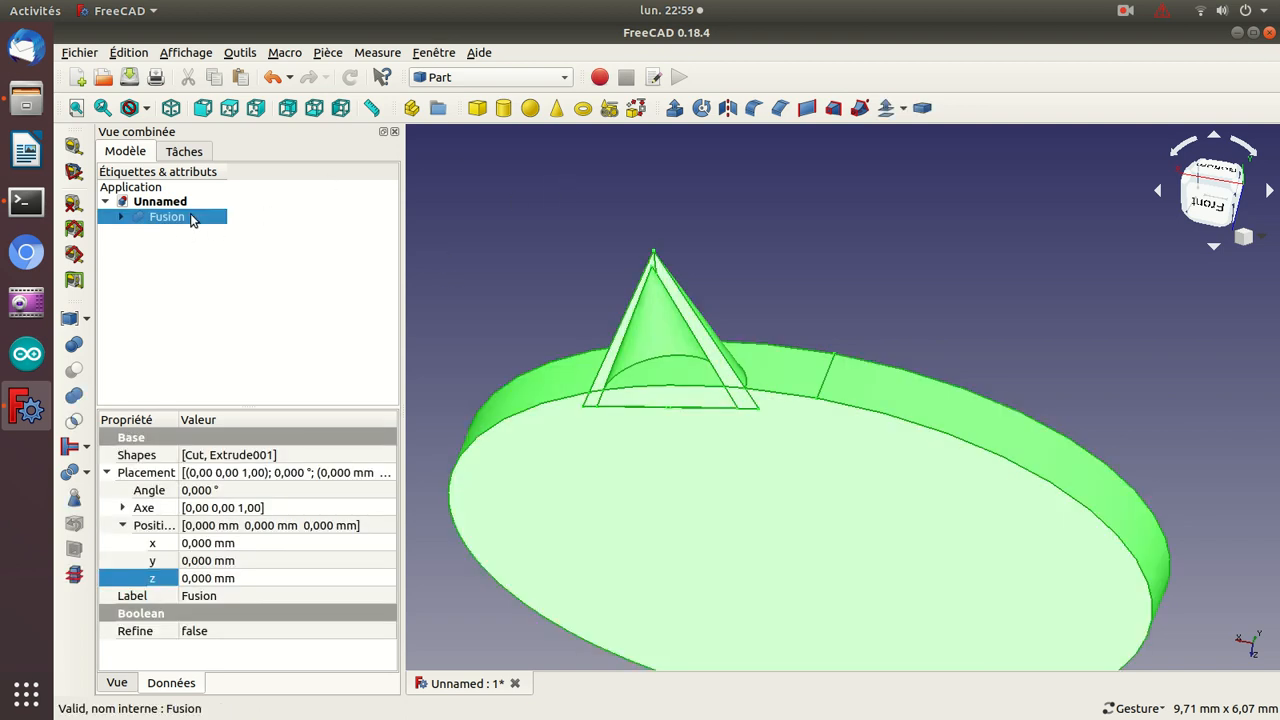
{"action": "left_click", "coordinate": [727, 109]}
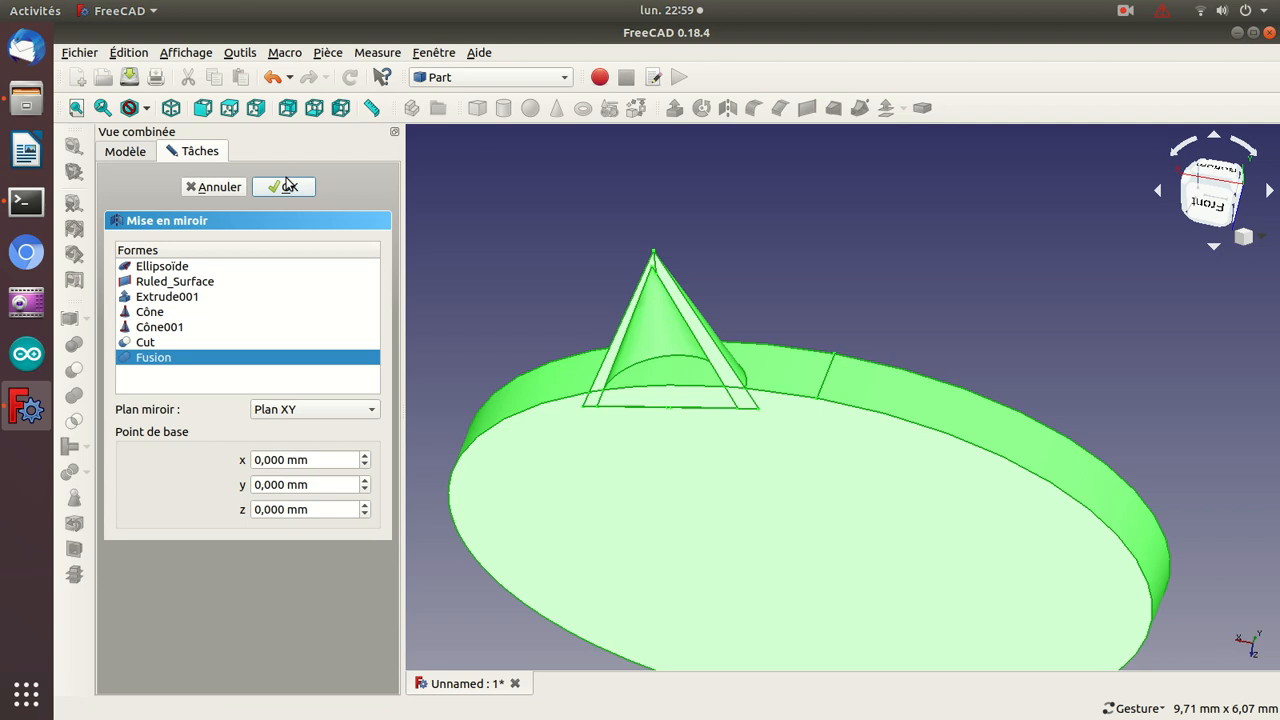
{"action": "left_click", "coordinate": [300, 410]}
{"action": "left_click", "coordinate": [297, 451]}
{"action": "left_click", "coordinate": [283, 187]}
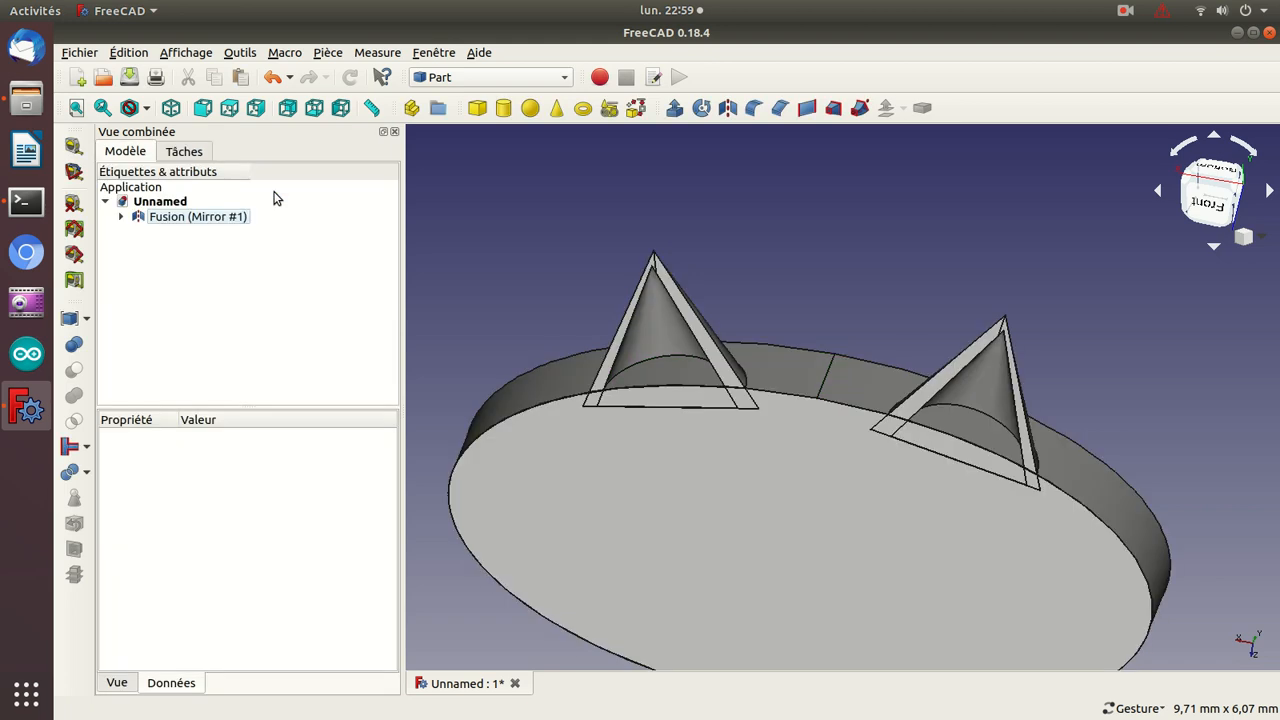
{"action": "left_click_drag", "start_coordinate": [726, 186], "coordinate": [685, 359]}
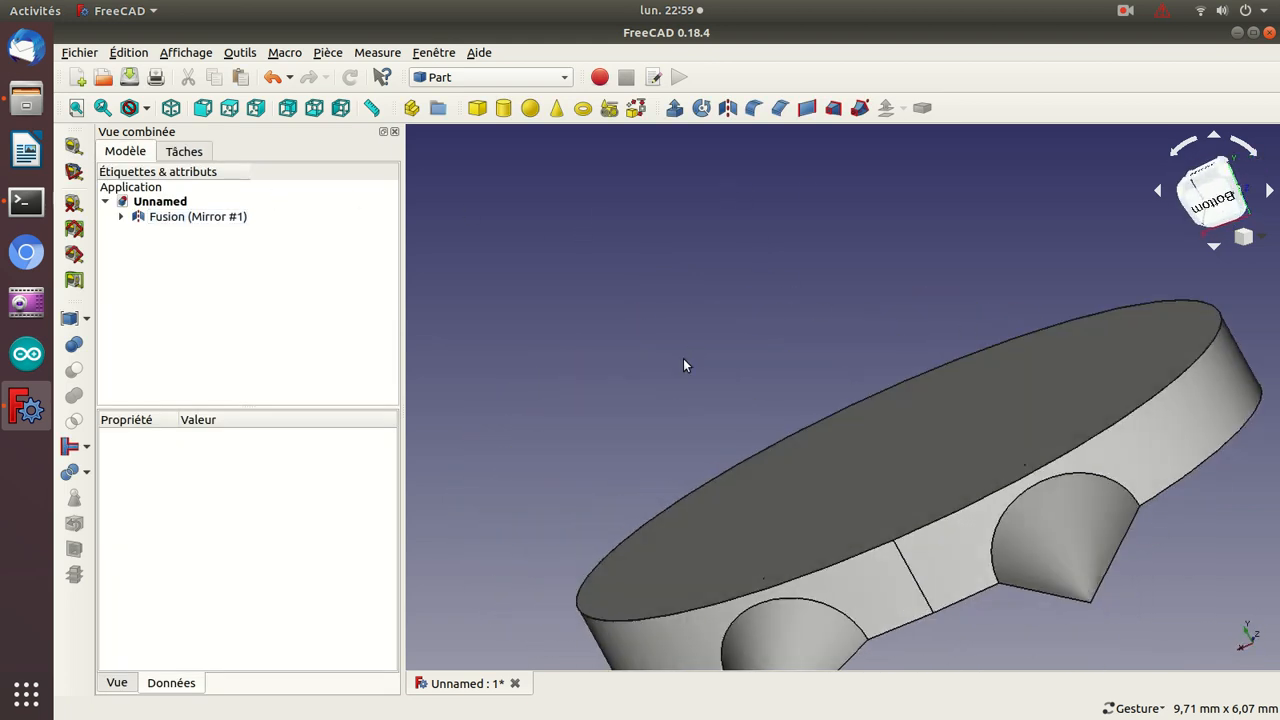
{"action": "left_click_drag", "start_coordinate": [552, 188], "coordinate": [570, 551]}
{"action": "left_click_drag", "start_coordinate": [936, 612], "coordinate": [823, 500]}
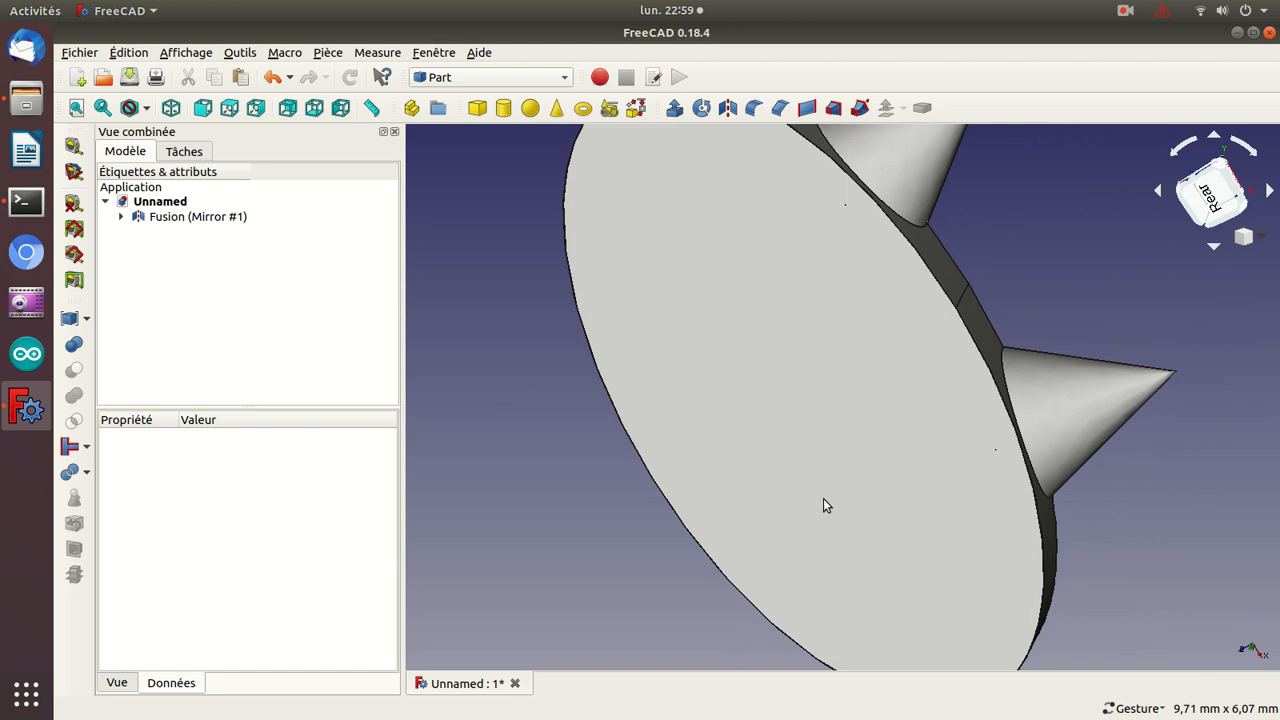
- Fuse the mirrored copy with the original plate-and-cone fusion into one shape, accepting the use of non-solid shapes
{"action": "scroll", "coordinate": [823, 499], "scroll_direction": "down", "scroll_amount": 3}
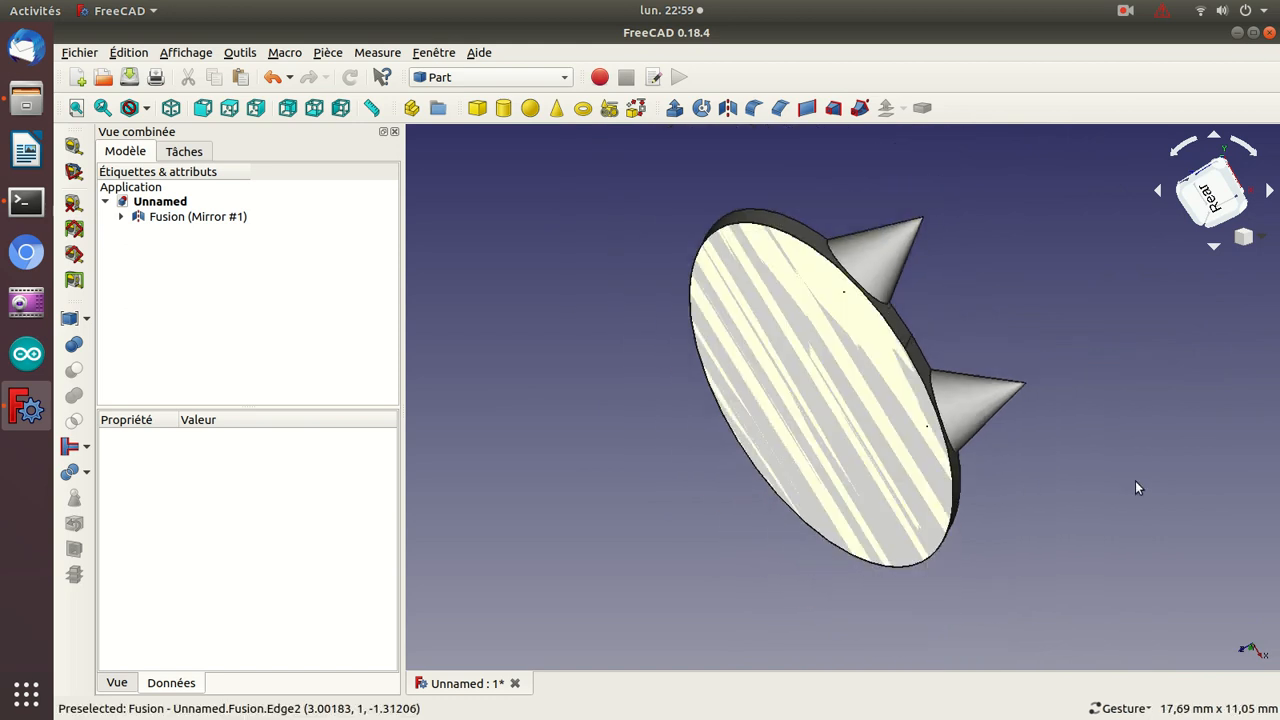
{"action": "left_click_drag", "start_coordinate": [1174, 514], "coordinate": [694, 394]}
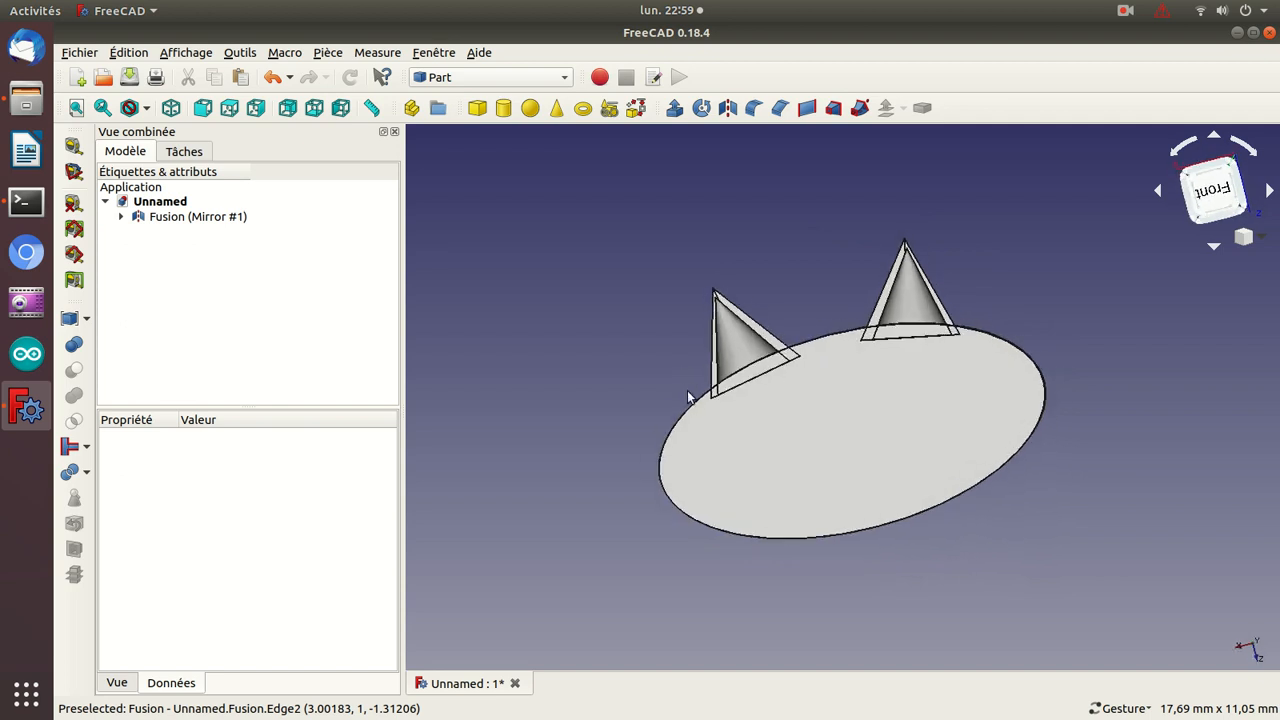
{"action": "left_click", "coordinate": [125, 217]}
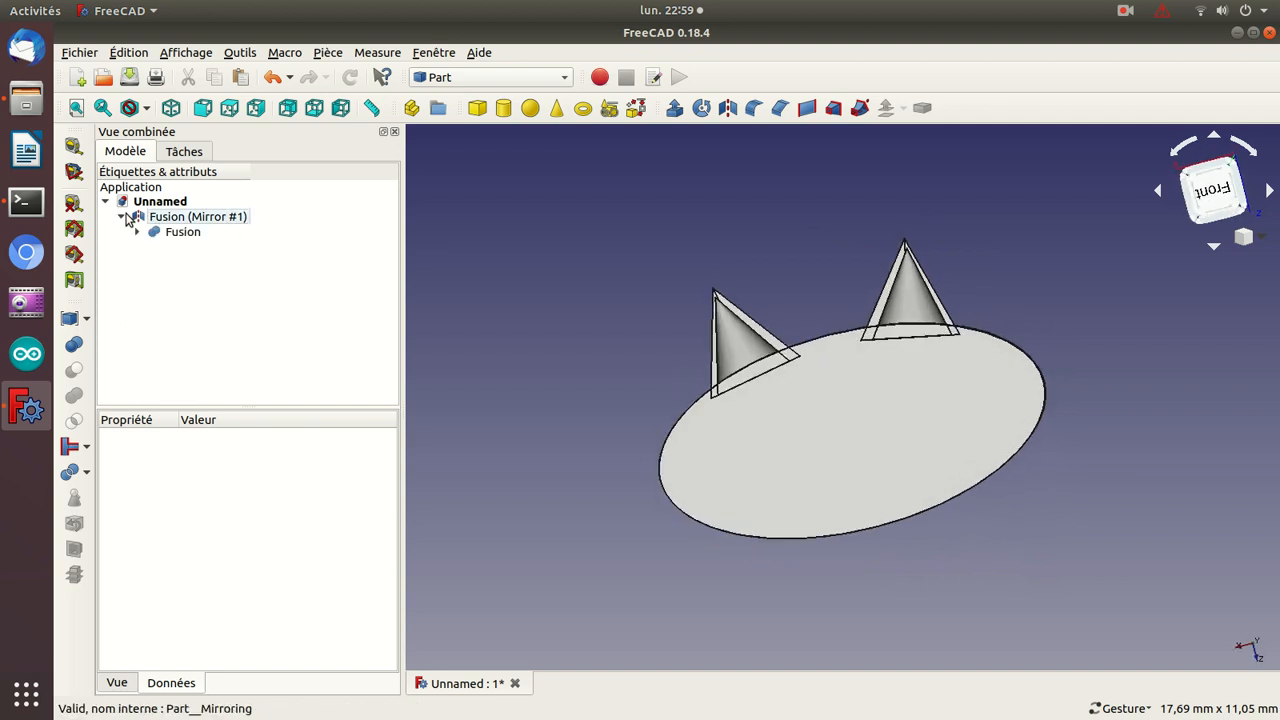
{"action": "left_click", "coordinate": [184, 235]}
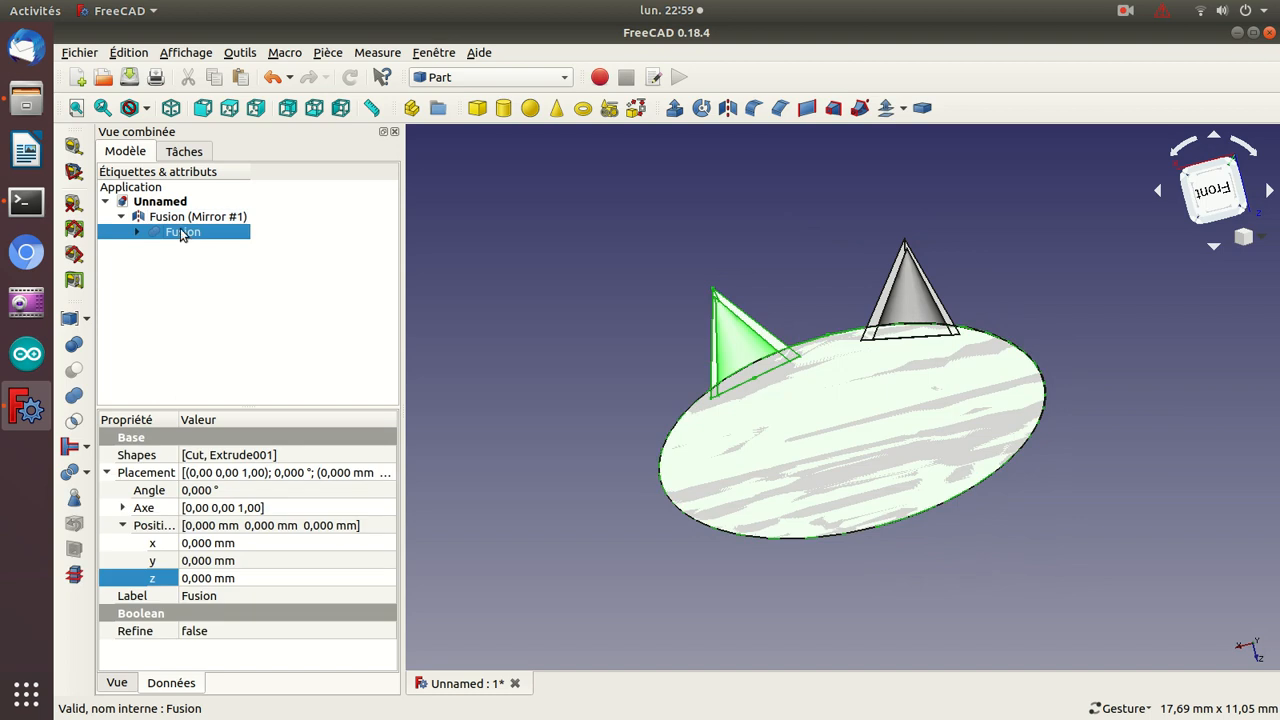
{"action": "left_click", "coordinate": [172, 217], "text": "ctrl"}
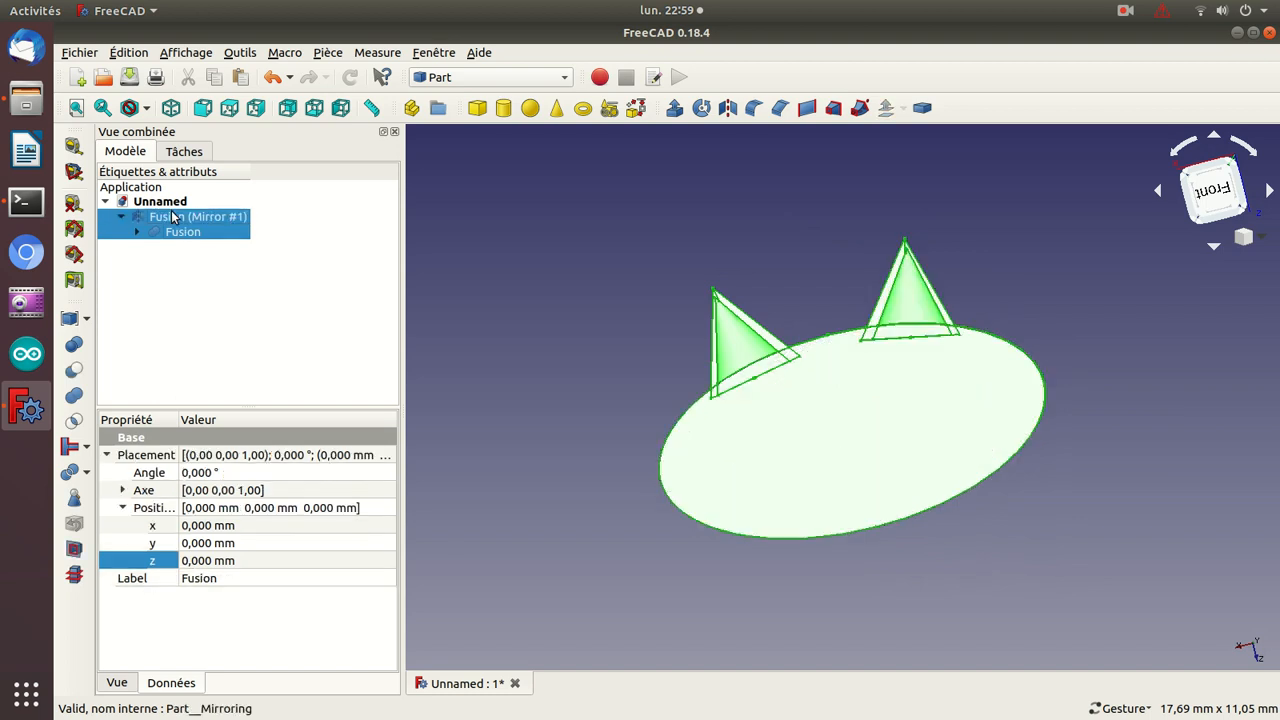
{"action": "left_click", "coordinate": [75, 397]}
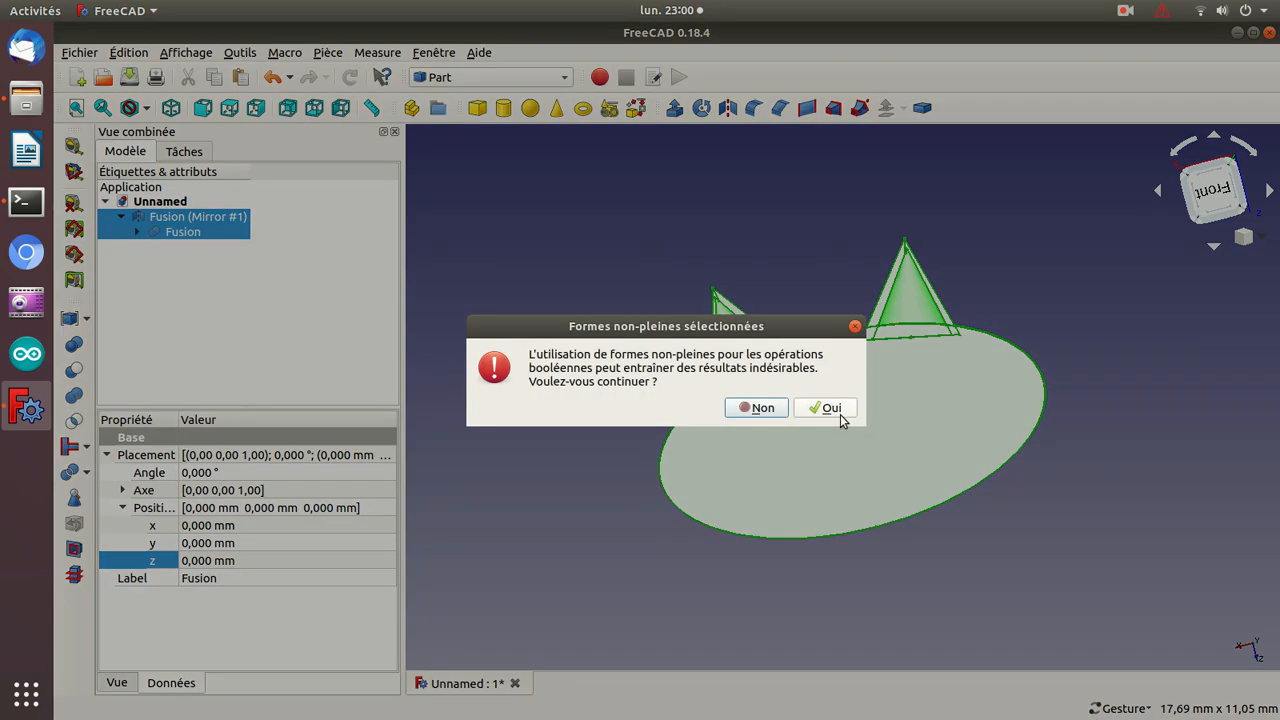
{"action": "left_click", "coordinate": [829, 408]}
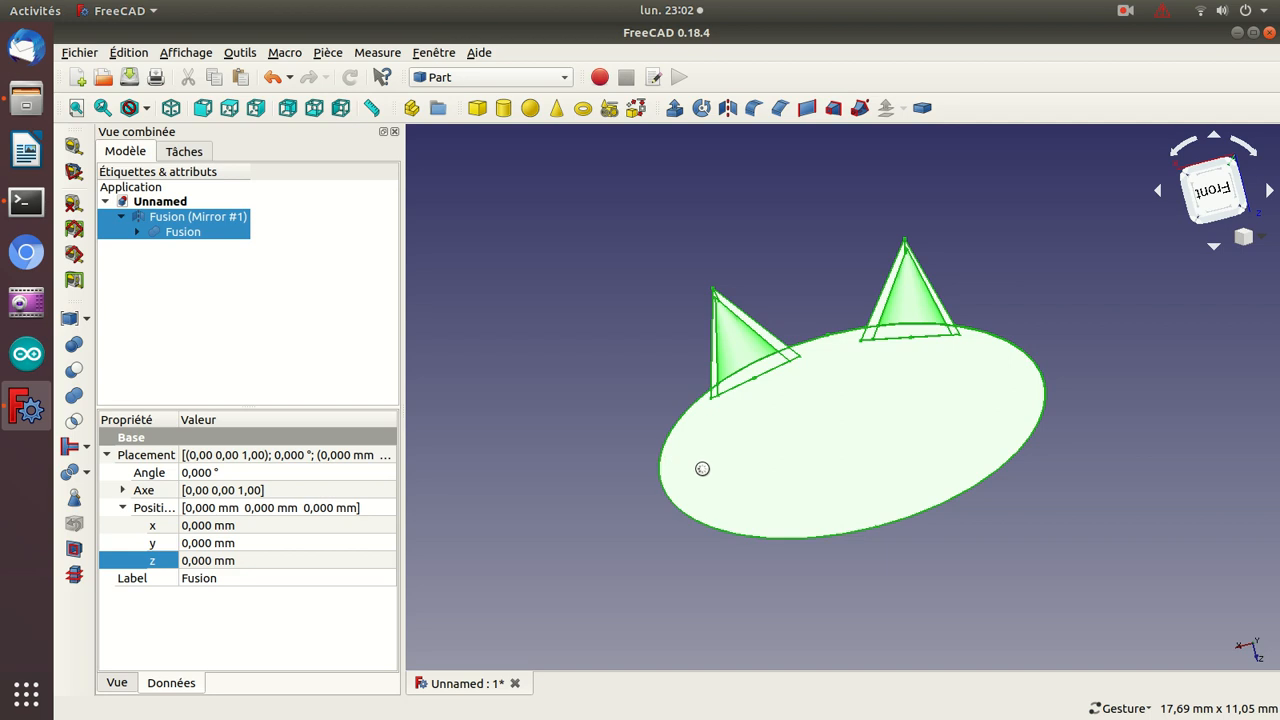
{"action": "left_click", "coordinate": [26, 201]}
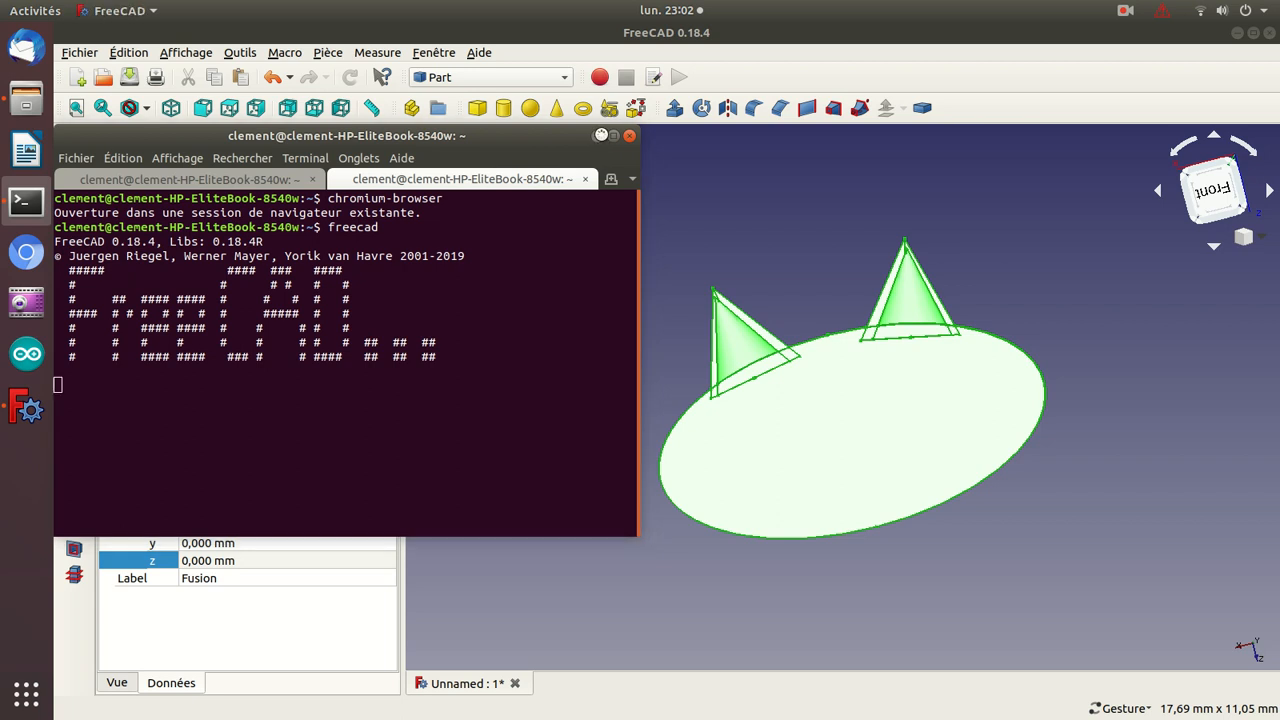
{"action": "left_click", "coordinate": [601, 135]}
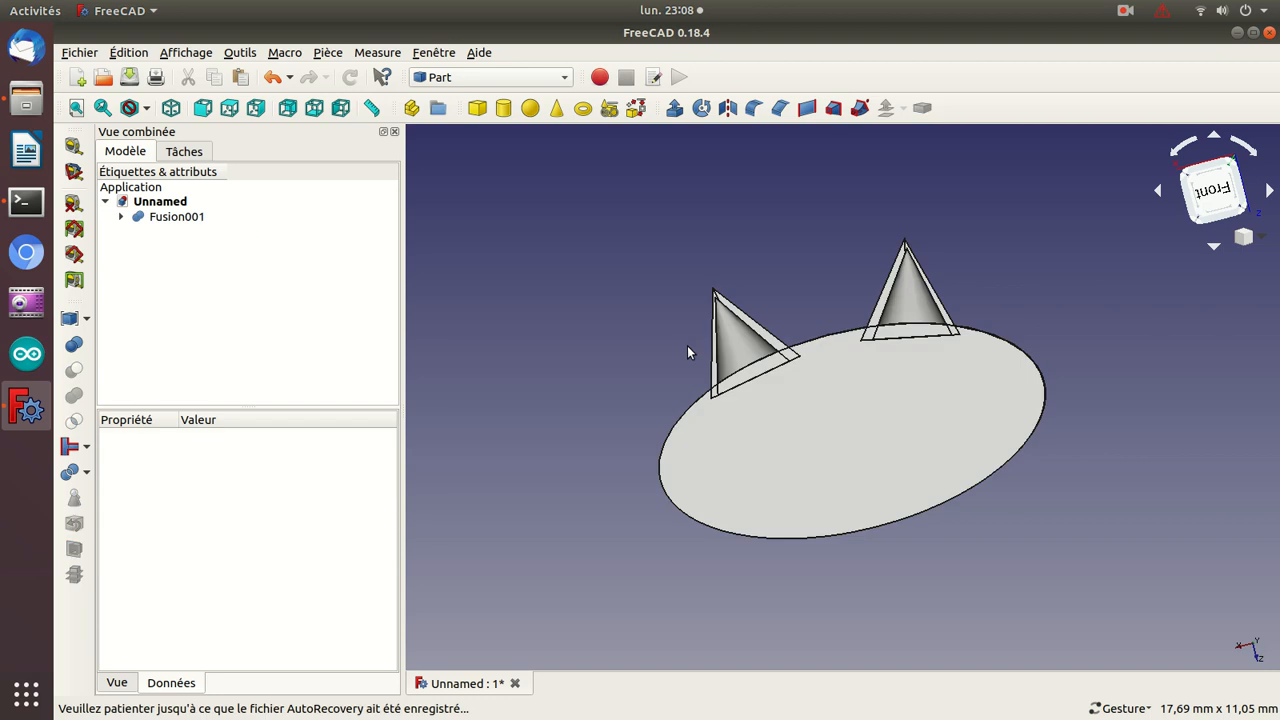
{"action": "left_click_drag", "start_coordinate": [605, 318], "coordinate": [642, 317]}
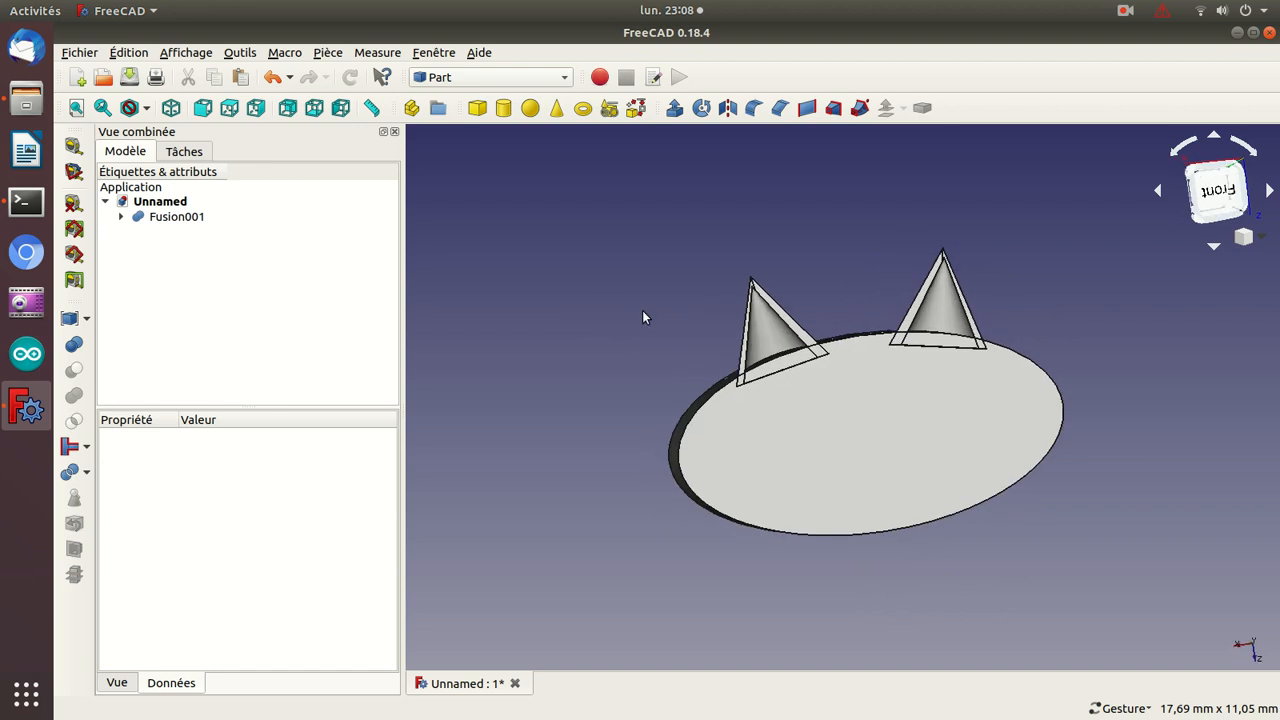
{"action": "mouse_move", "coordinate": [608, 300]}
{"action": "left_mouse_down"}
{"action": "mouse_move", "coordinate": [737, 429]}
{"action": "mouse_move", "coordinate": [751, 466]}
{"action": "mouse_move", "coordinate": [669, 486]}
{"action": "mouse_move", "coordinate": [497, 371]}
{"action": "mouse_move", "coordinate": [543, 309]}
{"action": "mouse_move", "coordinate": [640, 289]}
{"action": "mouse_move", "coordinate": [631, 309]}
{"action": "mouse_move", "coordinate": [607, 302]}
{"action": "left_mouse_up"}
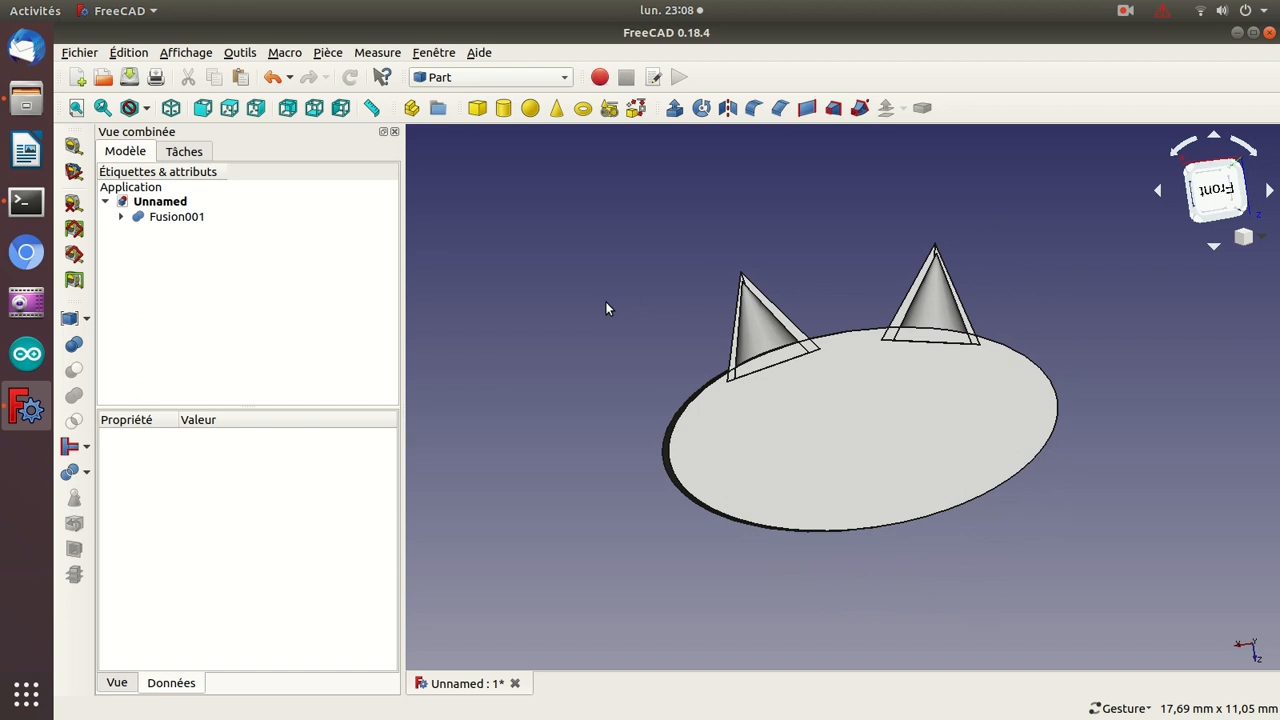
- Export the fused two-cone shape as an STL mesh named tete-de-chat in the home folder
{"action": "left_click", "coordinate": [830, 449]}
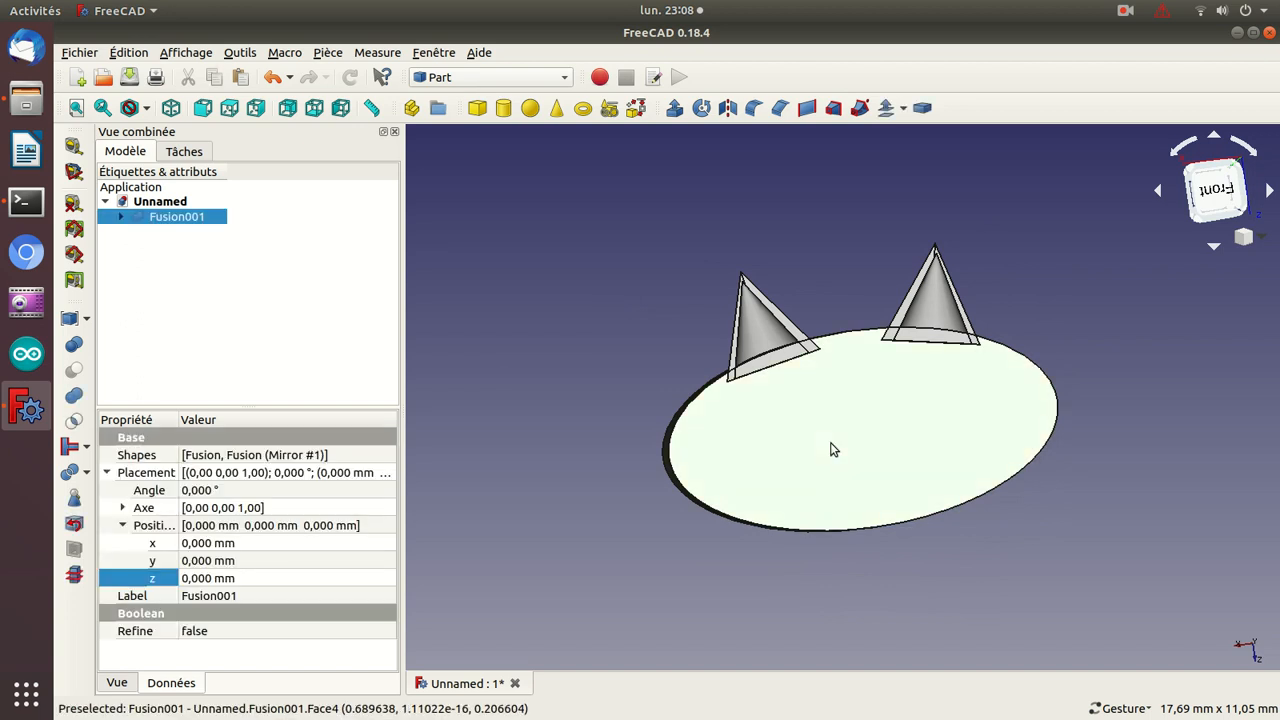
{"action": "left_click", "coordinate": [609, 398]}
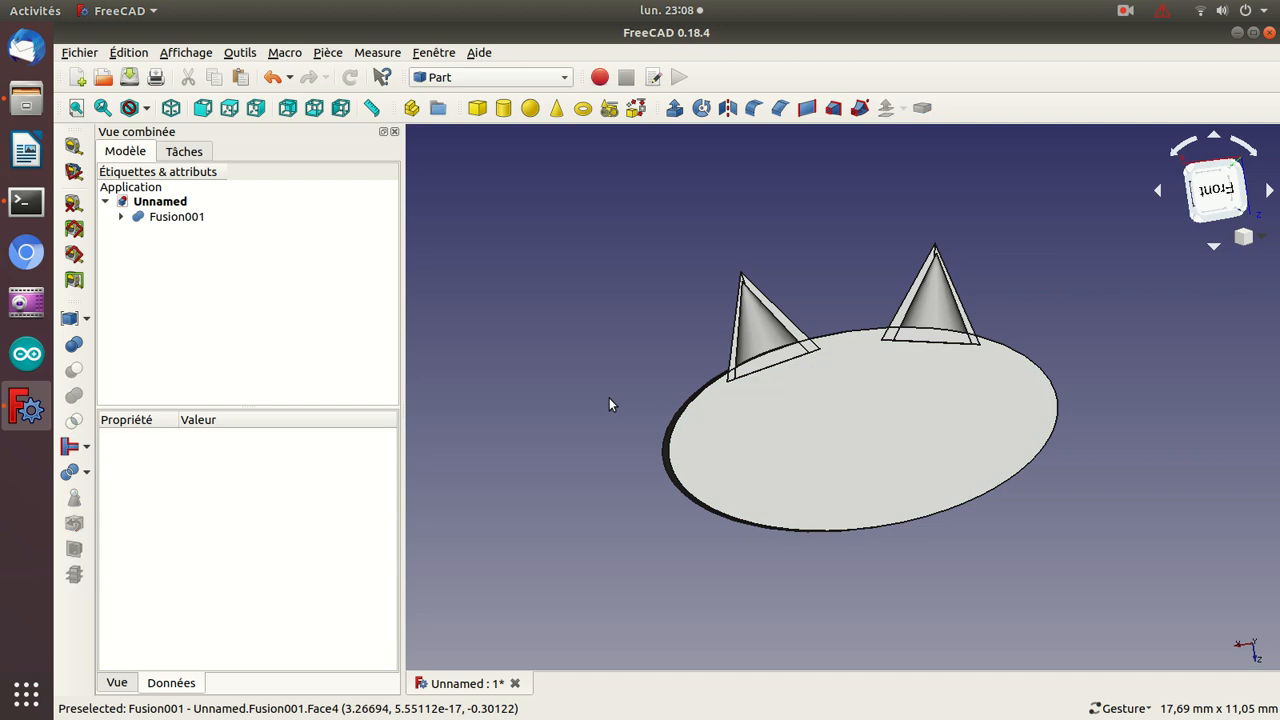
{"action": "left_click", "coordinate": [817, 456]}
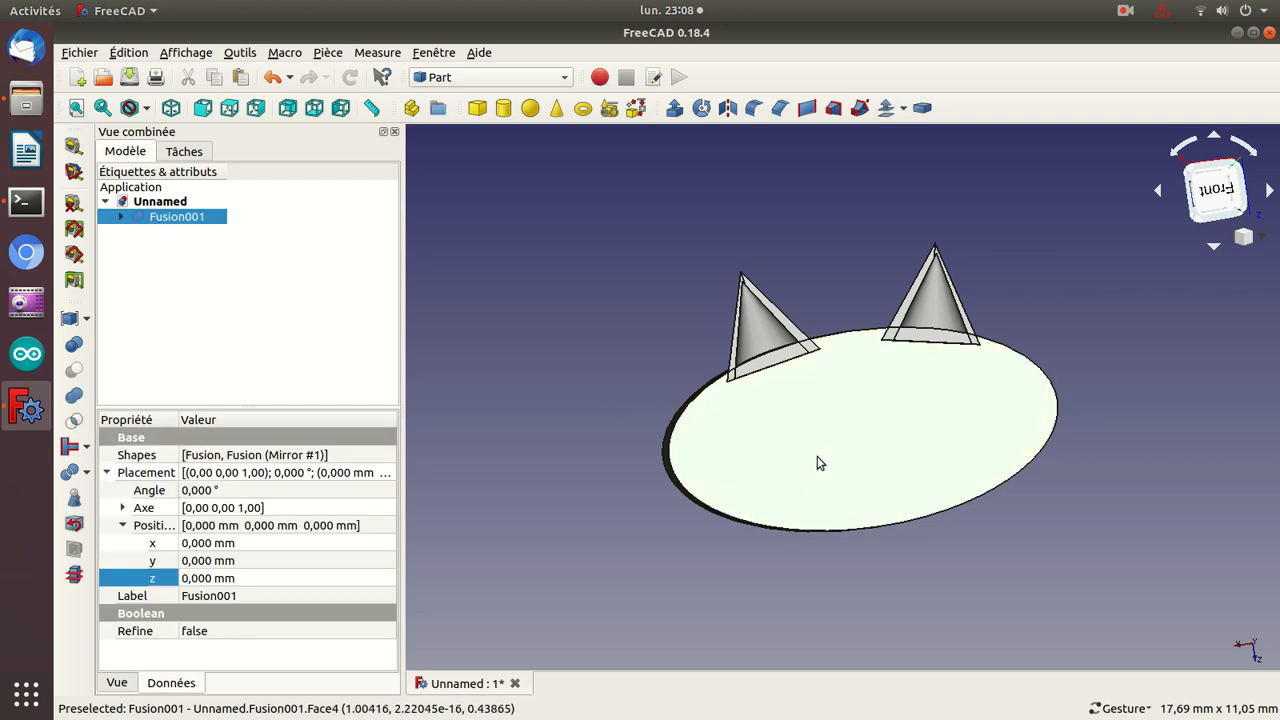
{"action": "key", "text": "ctrl+e"}
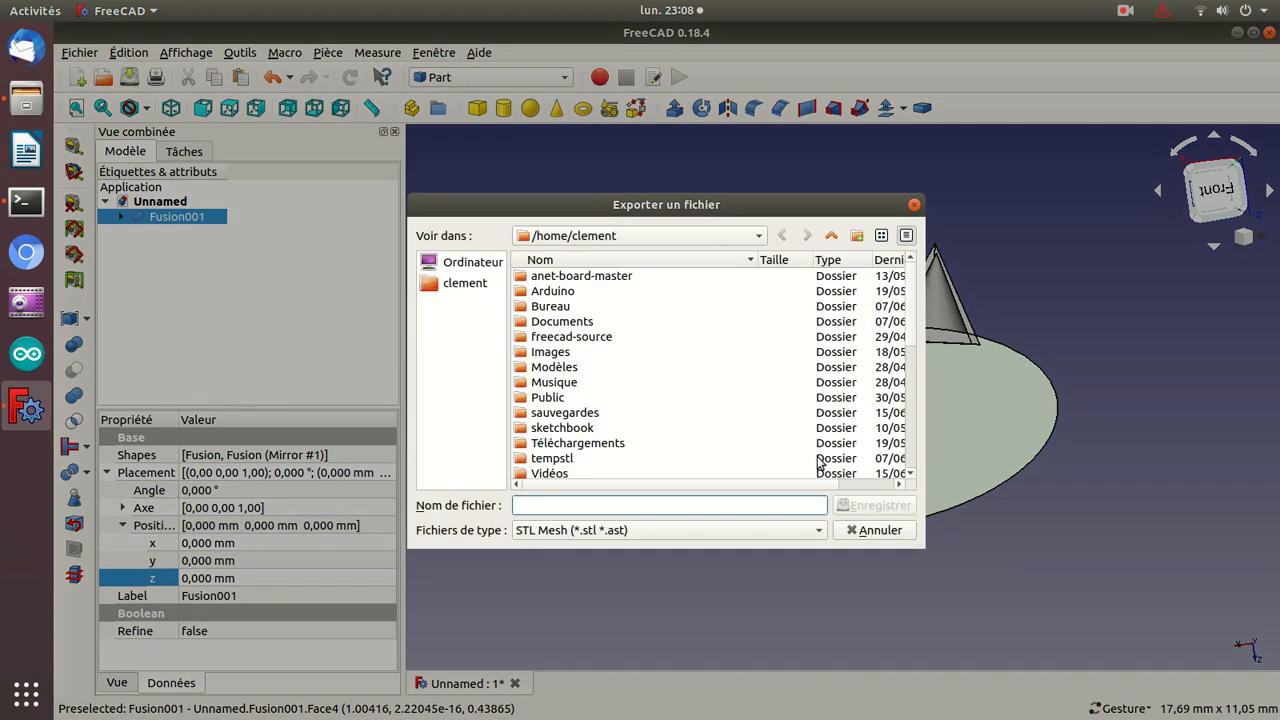
{"action": "type", "text": "tete"}
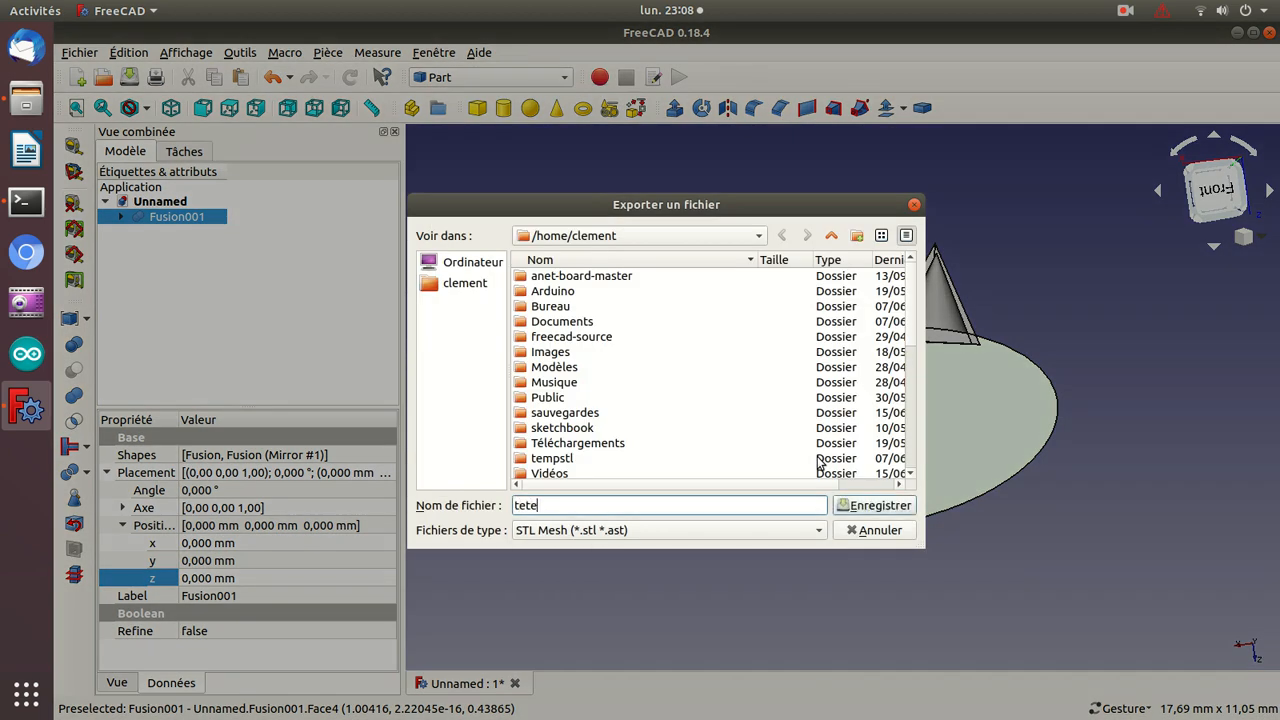
{"action": "type", "text": "-de-chat"}
{"action": "key", "text": "Return"}
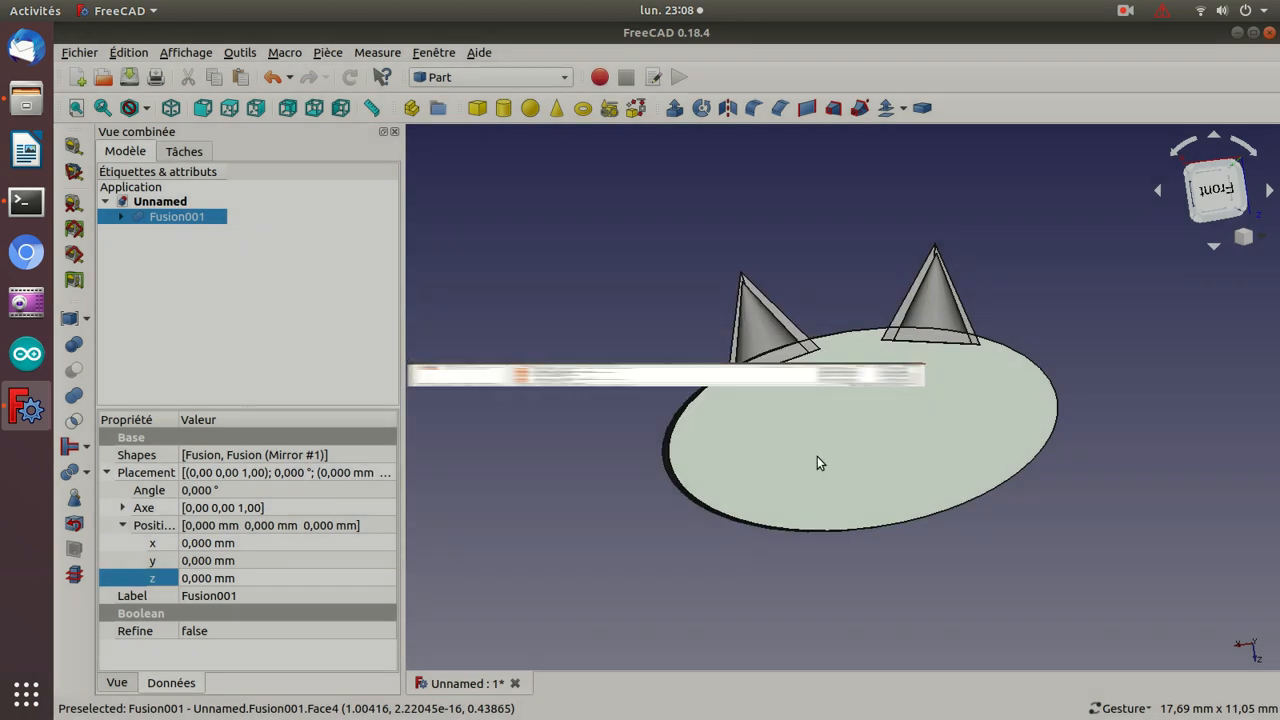
- Save the FreeCAD document under the name tete_de_chat in the home folder
{"action": "key", "text": "ctrl+shift+s"}
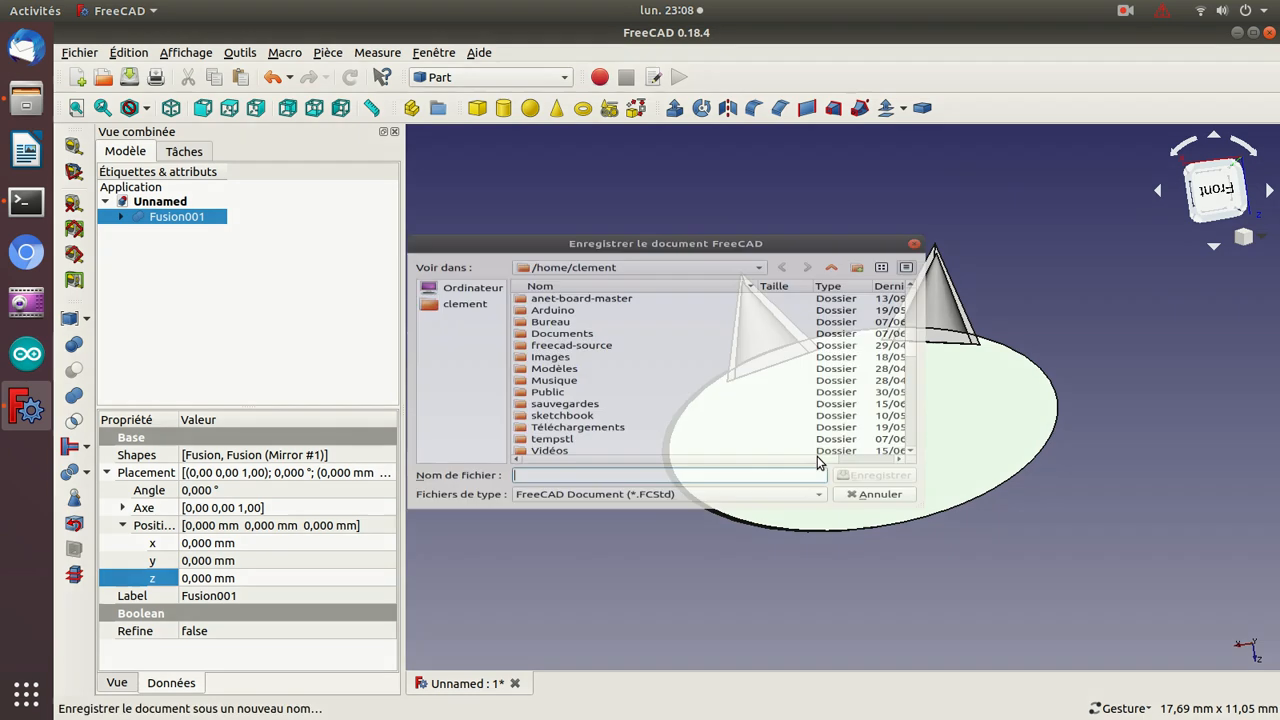
{"action": "type", "text": "tet"}
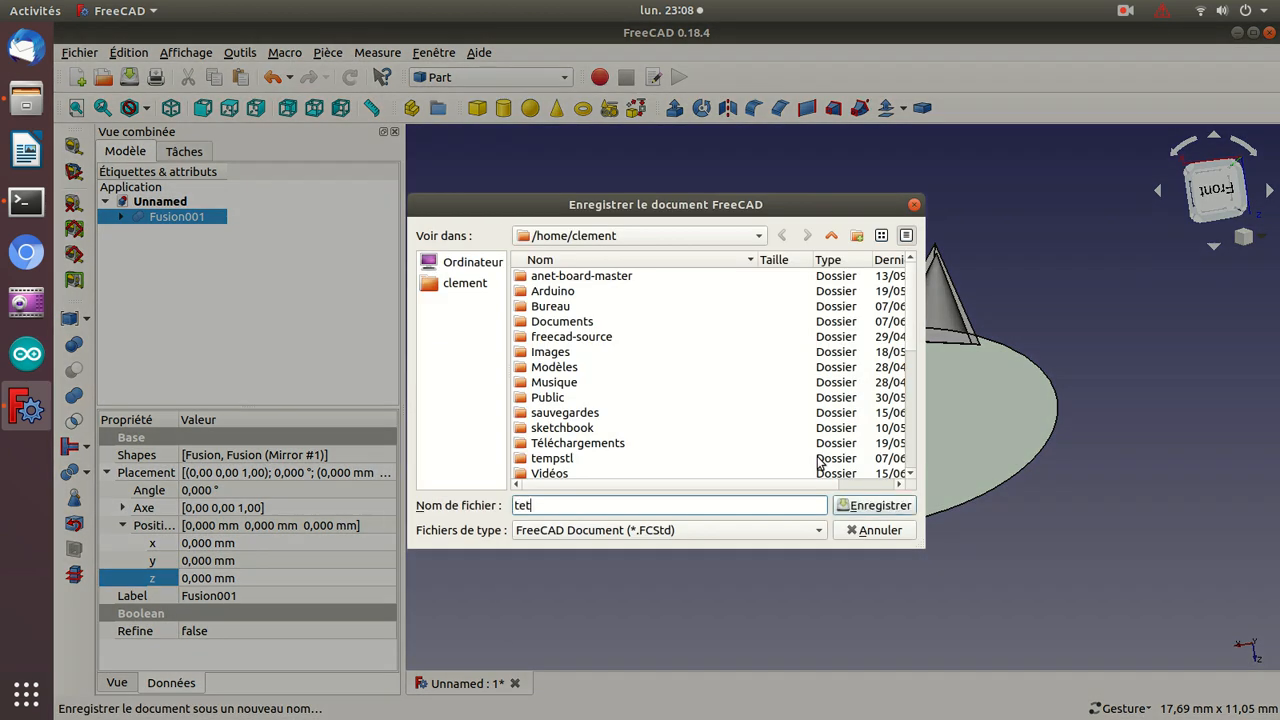
{"action": "type", "text": "e_de_chat"}
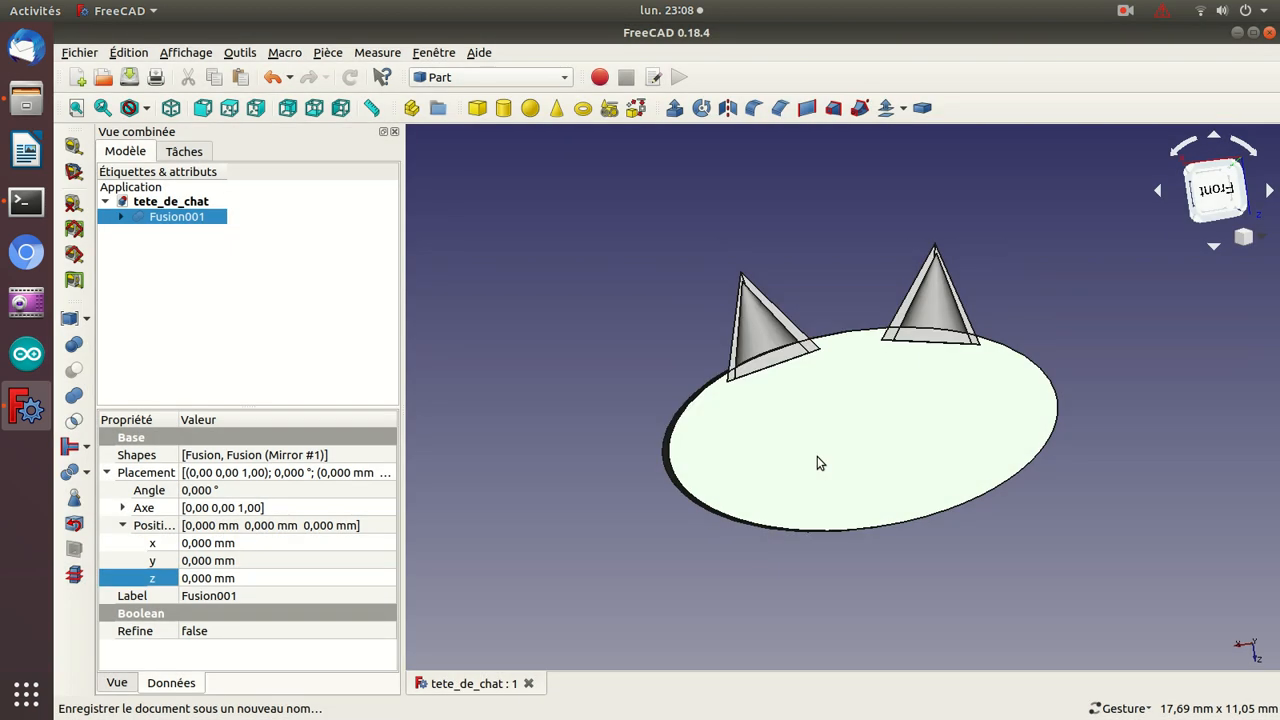
{"action": "left_click_drag", "start_coordinate": [593, 347], "coordinate": [988, 374]}
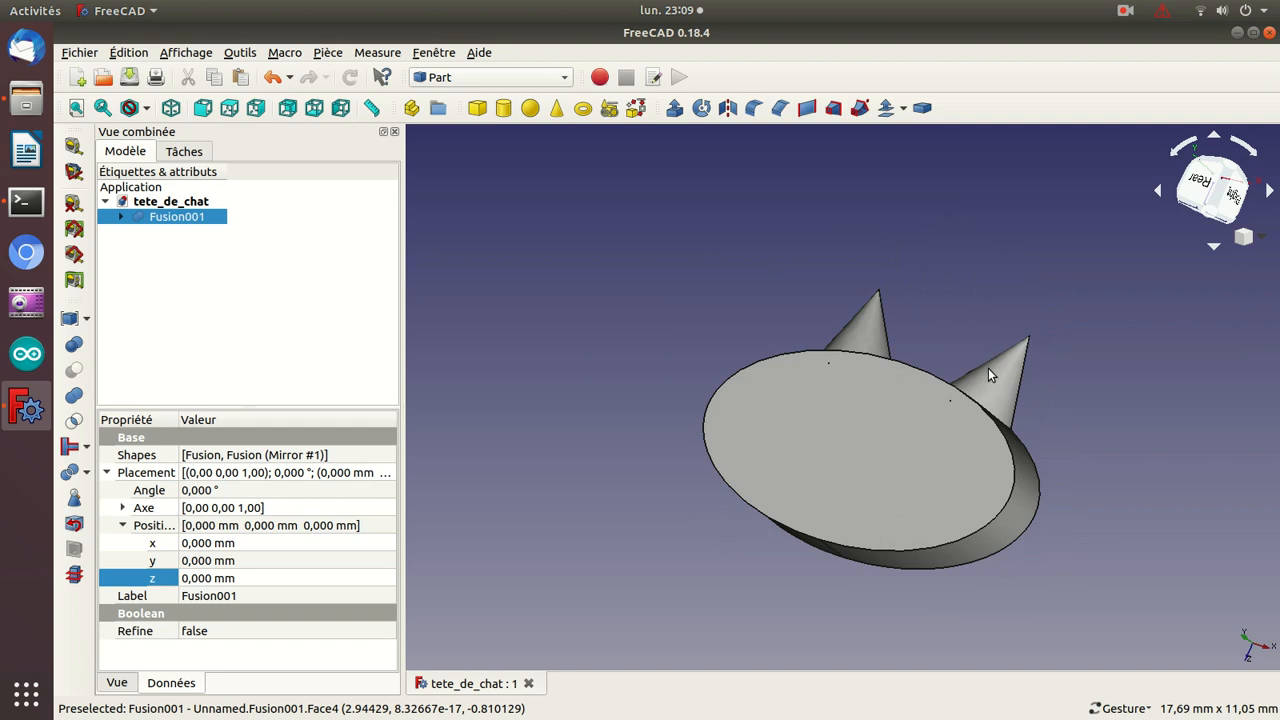
{"action": "left_click_drag", "start_coordinate": [1018, 247], "coordinate": [757, 391]}
{"action": "left_click_drag", "start_coordinate": [706, 329], "coordinate": [705, 340]}
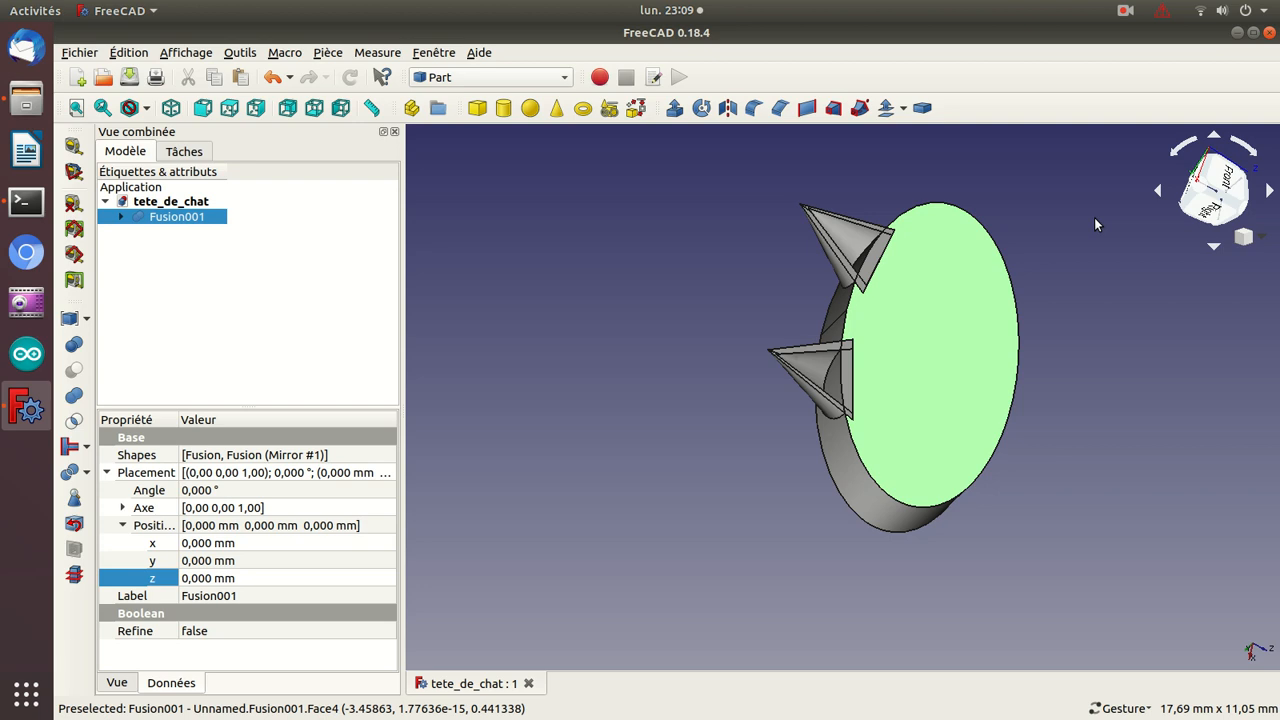
{"action": "left_click_drag", "start_coordinate": [1071, 209], "coordinate": [985, 289]}
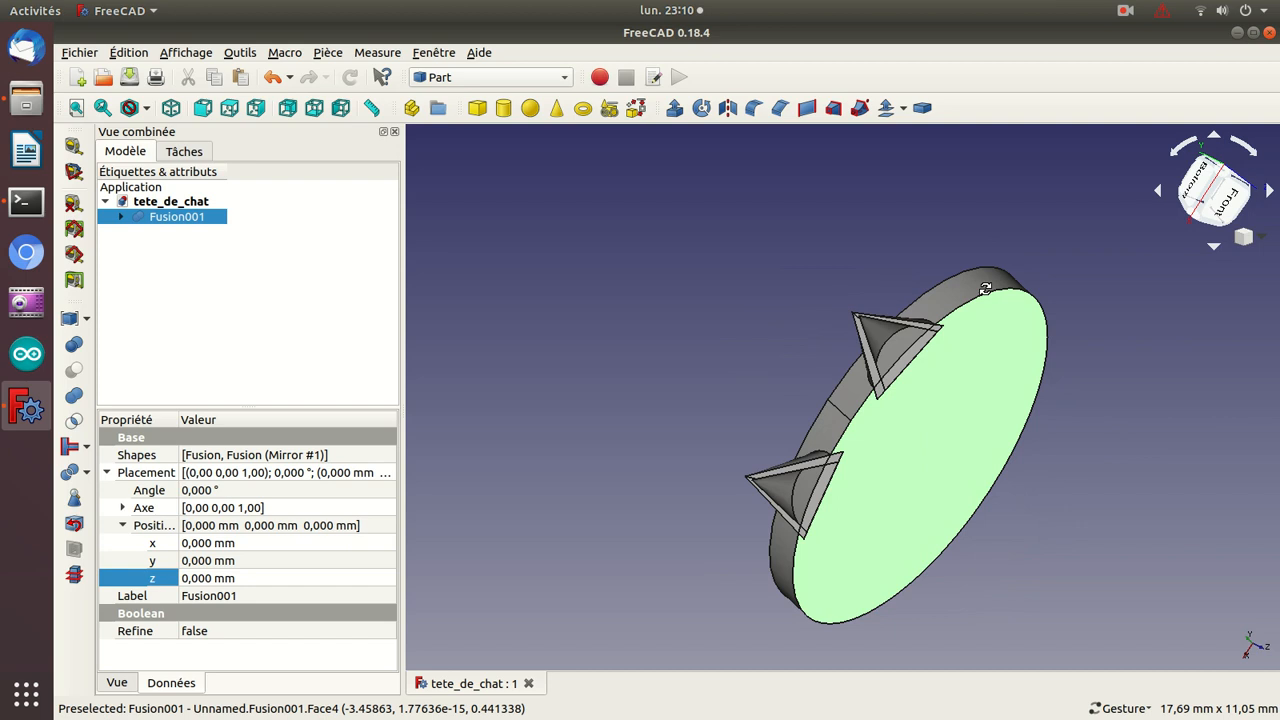
{"action": "left_click_drag", "start_coordinate": [985, 288], "coordinate": [988, 256]}
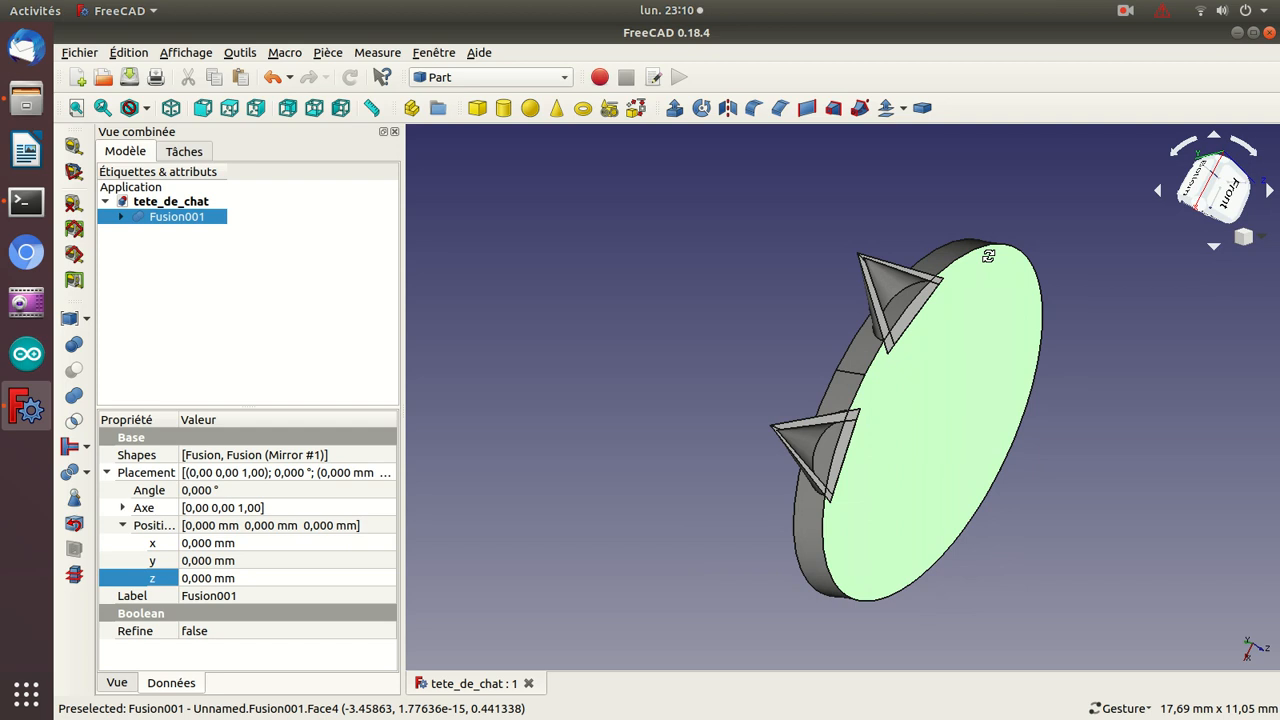
{"action": "mouse_move", "coordinate": [988, 256]}
{"action": "left_mouse_down"}
{"action": "mouse_move", "coordinate": [1063, 312]}
{"action": "mouse_move", "coordinate": [1066, 329]}
{"action": "mouse_move", "coordinate": [998, 261]}
{"action": "left_mouse_up"}
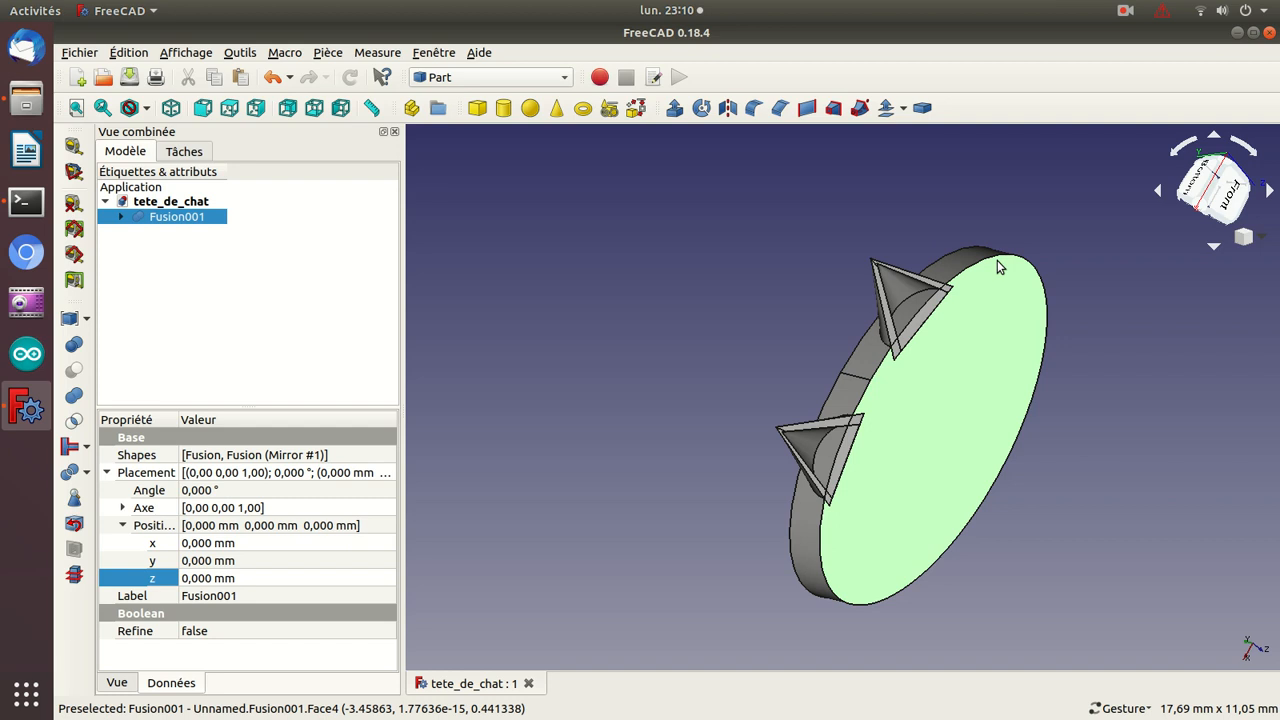
- Rotate the fused shape 180° about the Y axis by setting its axis to 0, 1, 0, and save the document
{"action": "key", "text": "0"}
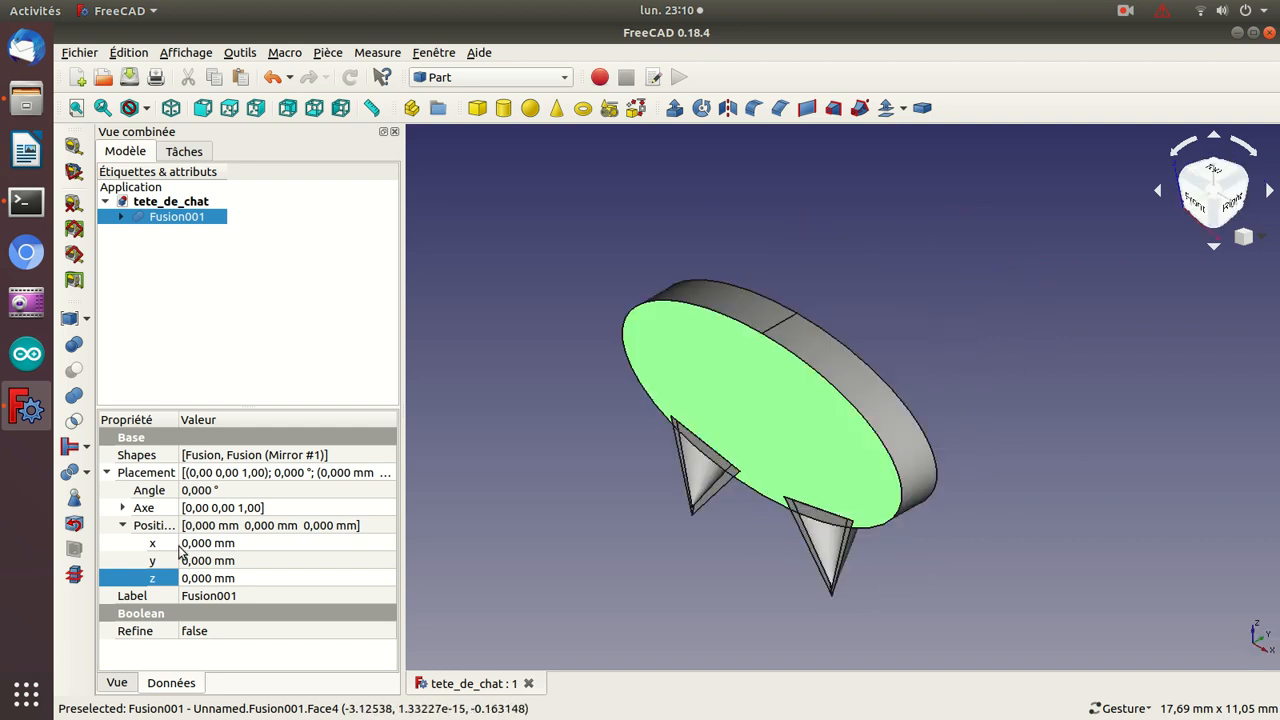
{"action": "left_click", "coordinate": [122, 508]}
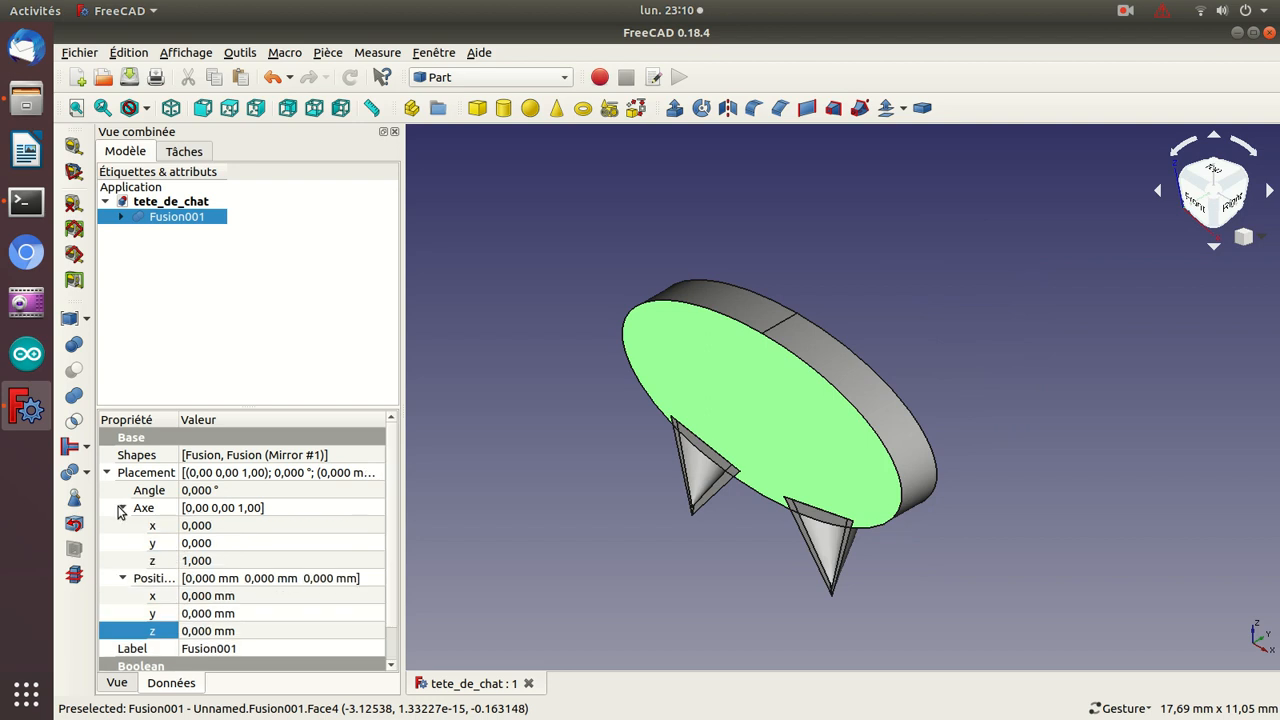
{"action": "left_click", "coordinate": [185, 543]}
{"action": "scroll", "coordinate": [185, 543], "scroll_direction": "up", "scroll_amount": 1}
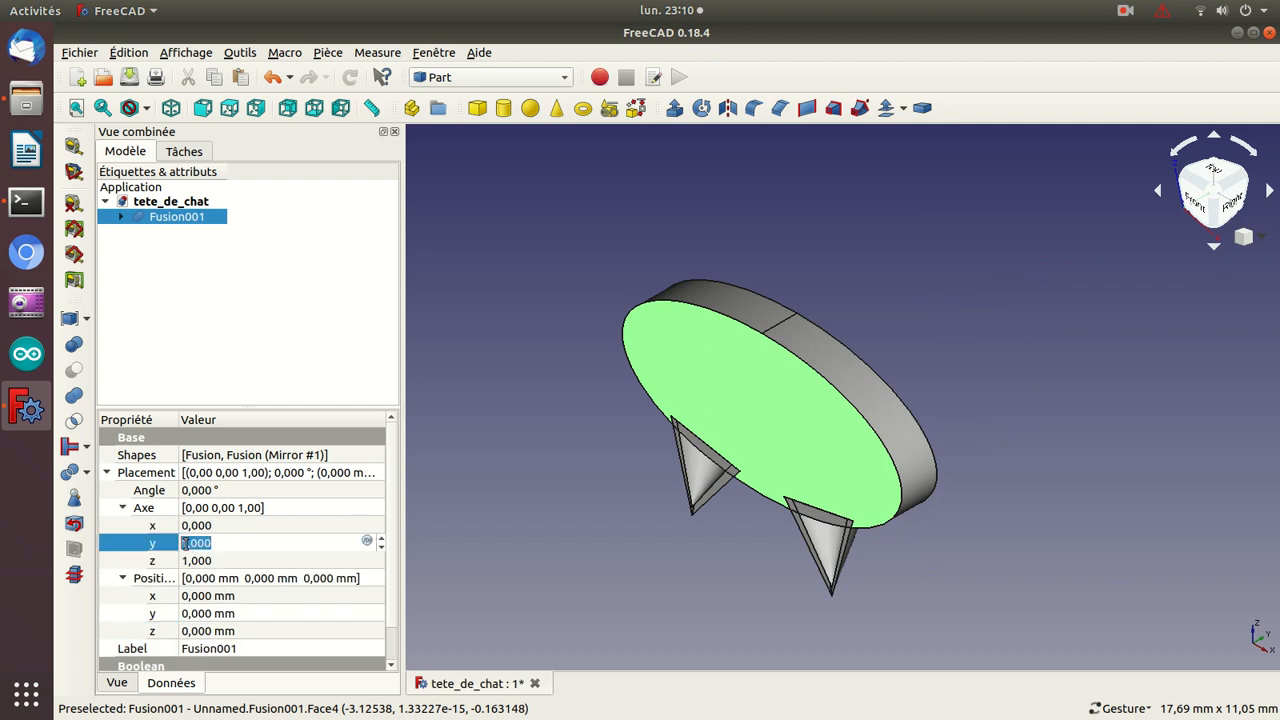
{"action": "left_click", "coordinate": [186, 564]}
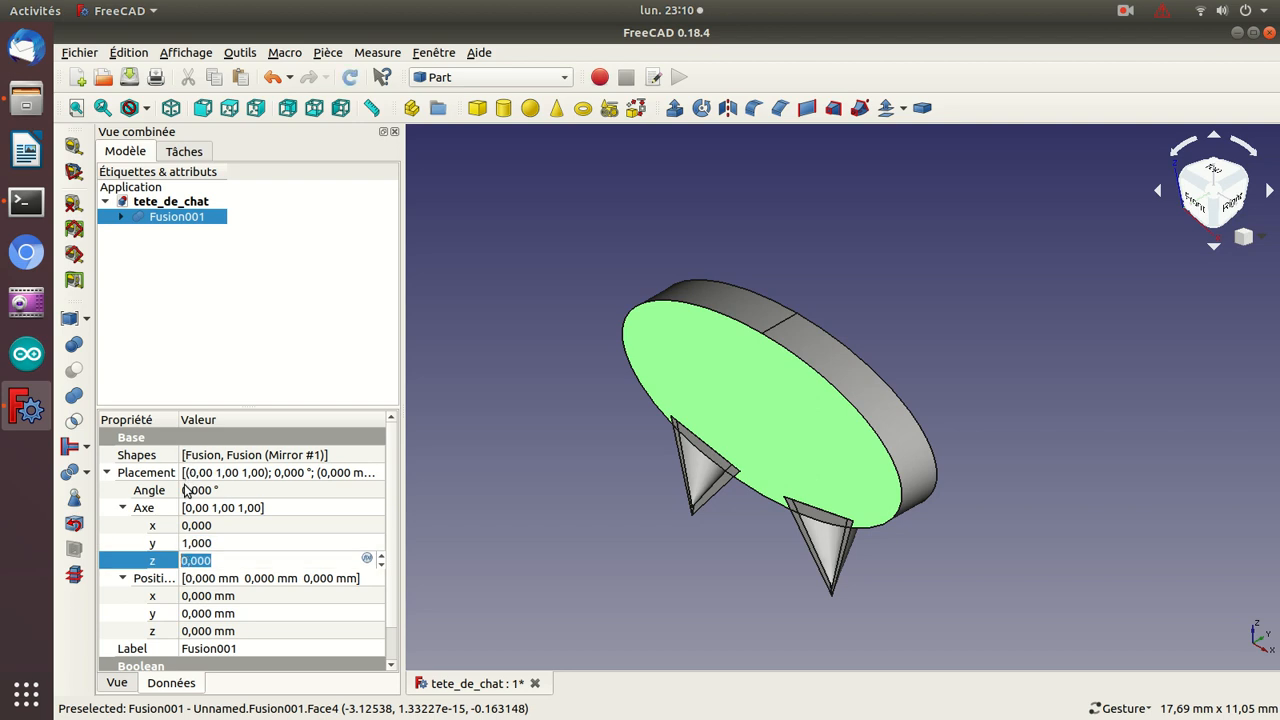
{"action": "left_click", "coordinate": [185, 490]}
{"action": "left_click", "coordinate": [190, 490]}
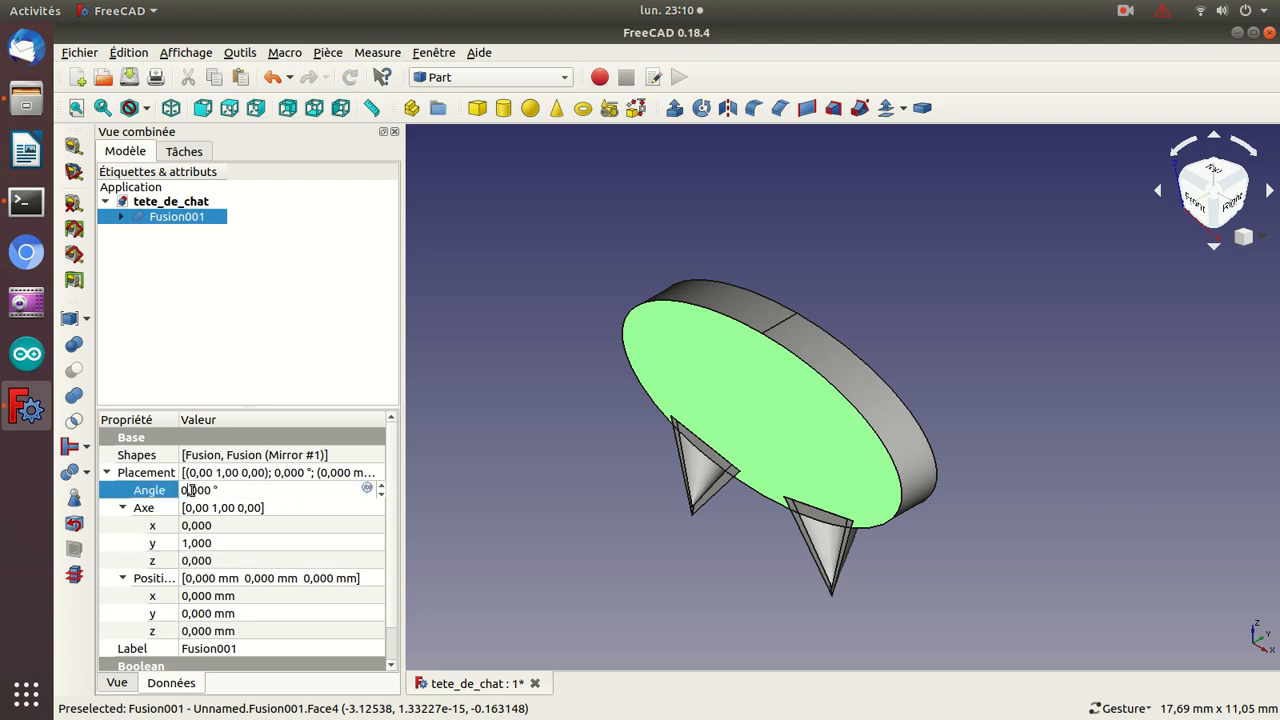
{"action": "type", "text": "18"}
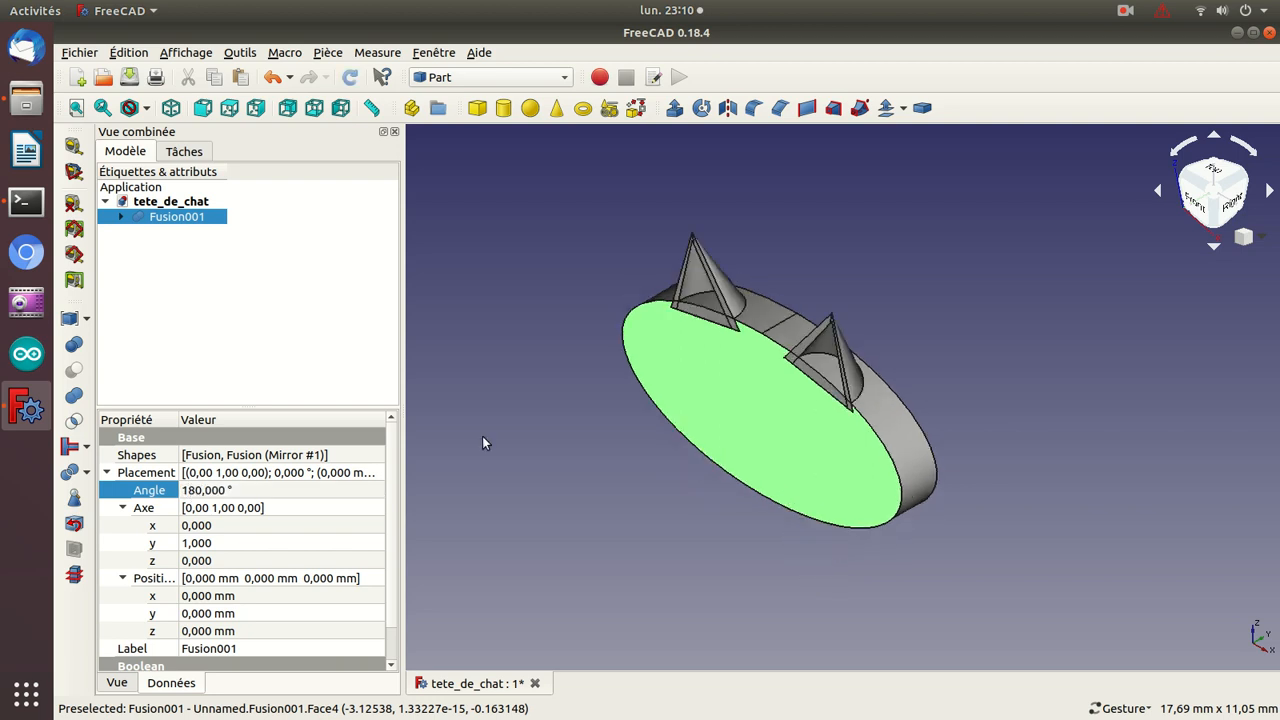
{"action": "key", "text": "ctrl+s"}
{"action": "left_click_drag", "start_coordinate": [557, 301], "coordinate": [699, 252]}
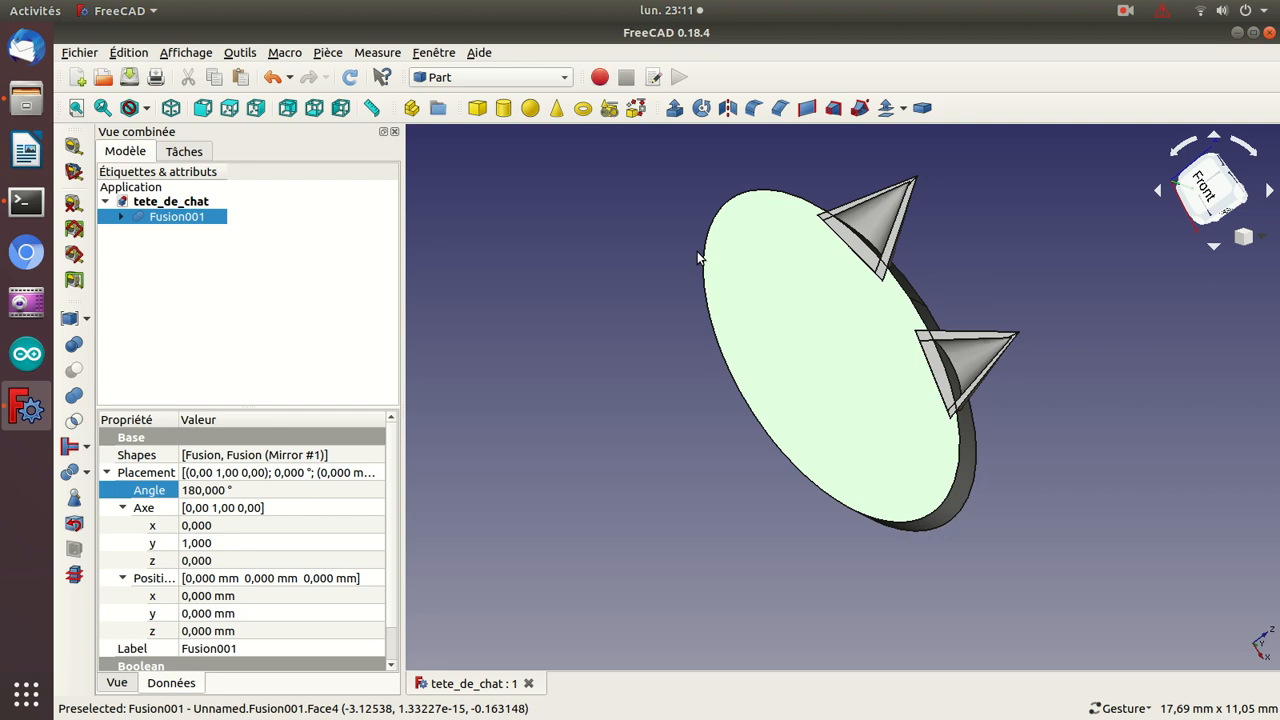
{"action": "left_click_drag", "start_coordinate": [600, 169], "coordinate": [553, 350]}
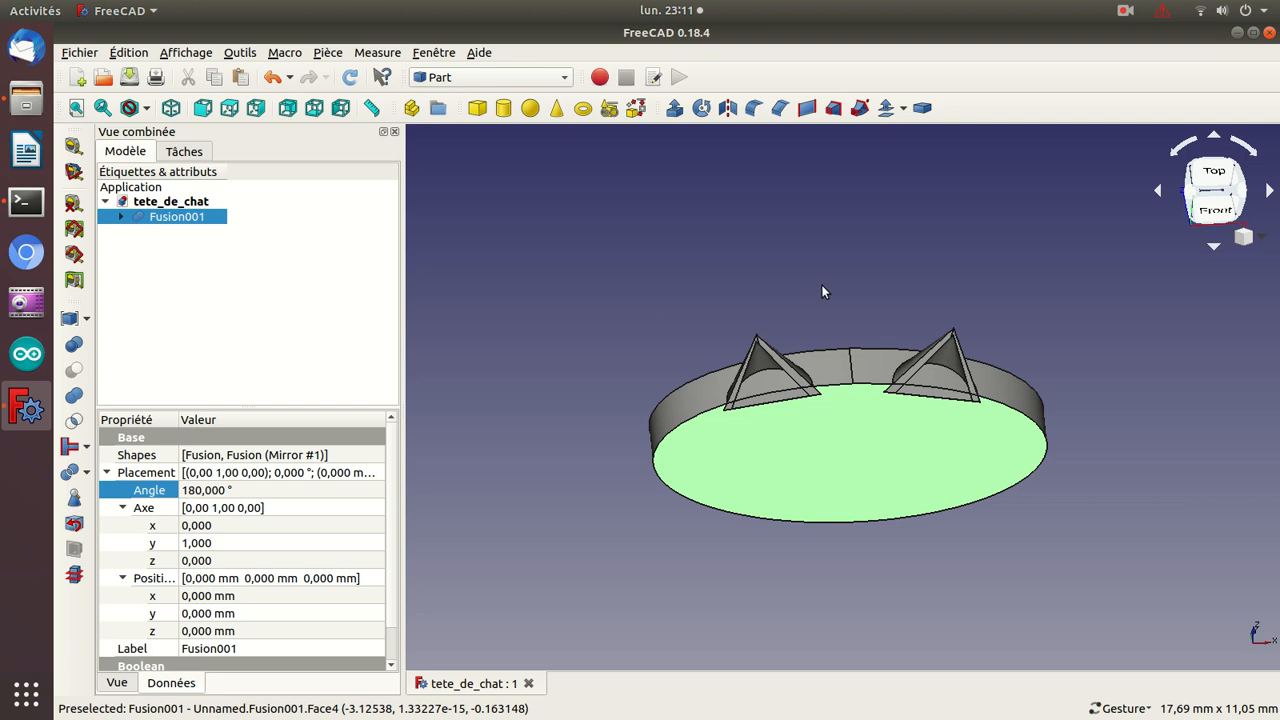
{"action": "left_click_drag", "start_coordinate": [1174, 466], "coordinate": [1089, 343]}
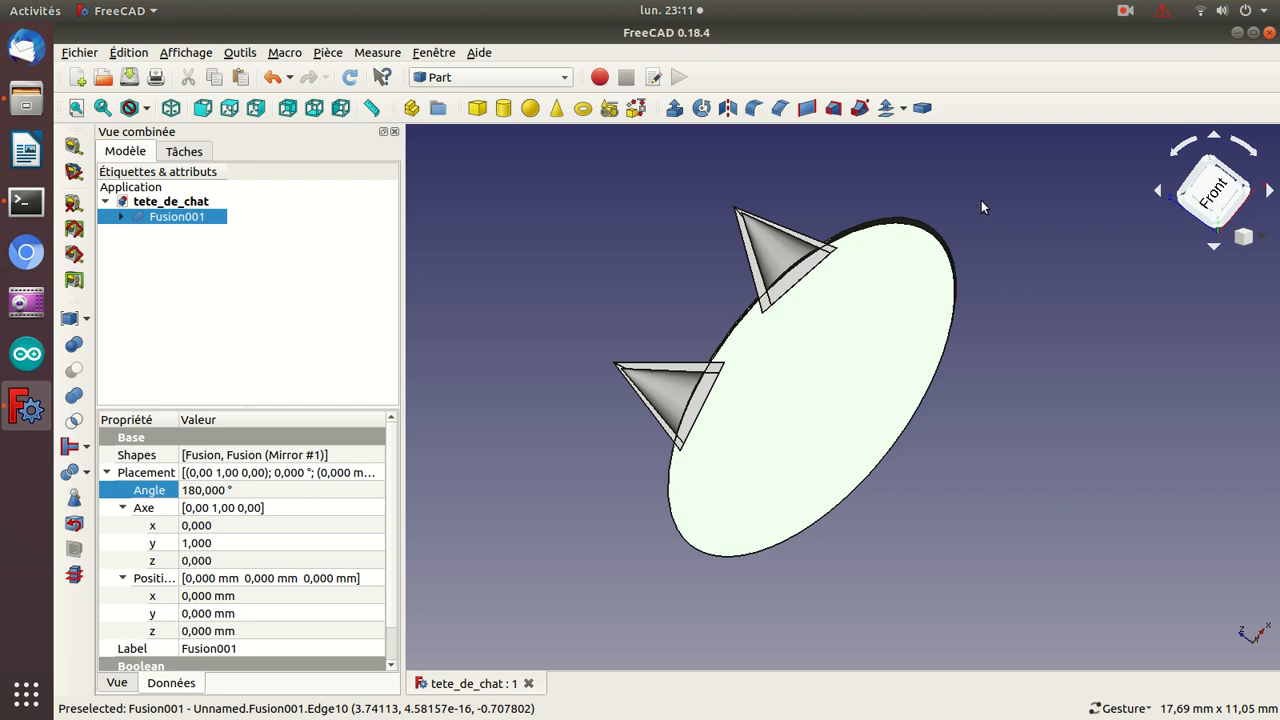
{"action": "left_click_drag", "start_coordinate": [1000, 200], "coordinate": [1137, 306]}
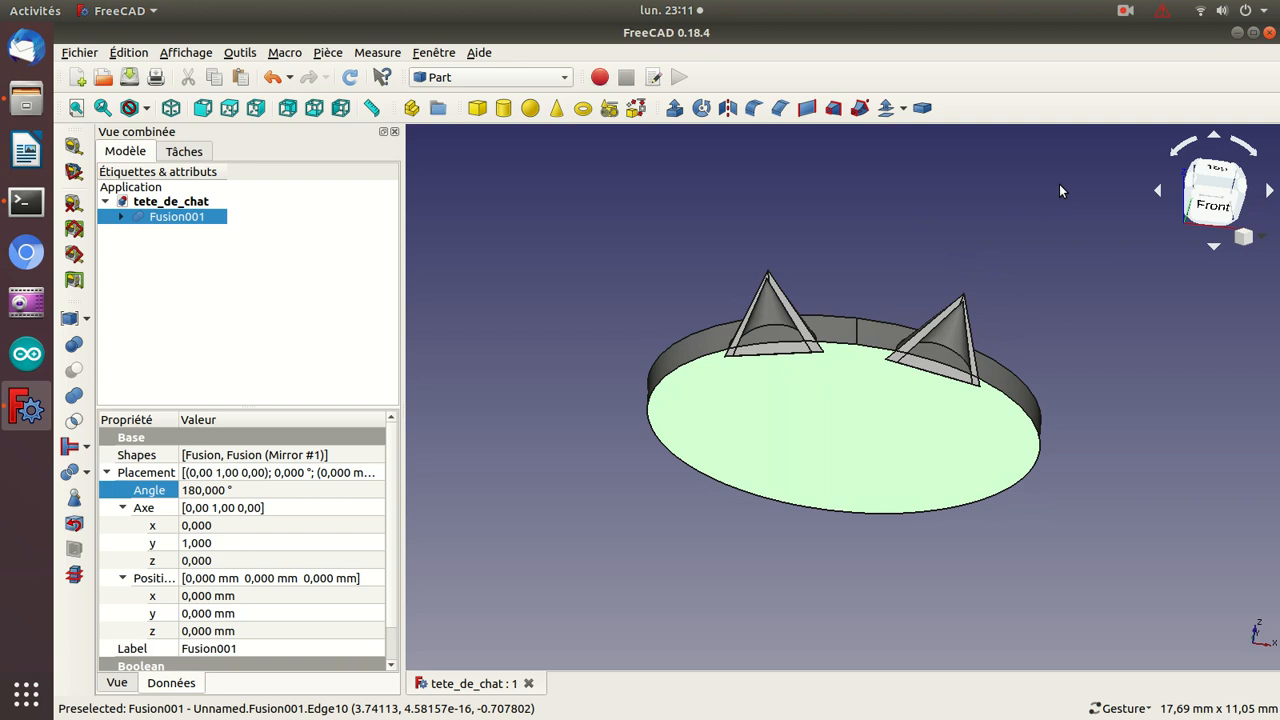
- Switch to Chromium and view the notifications on YouTube, reached through Google's apps, and return to FreeCAD
{"action": "left_click", "coordinate": [25, 251]}
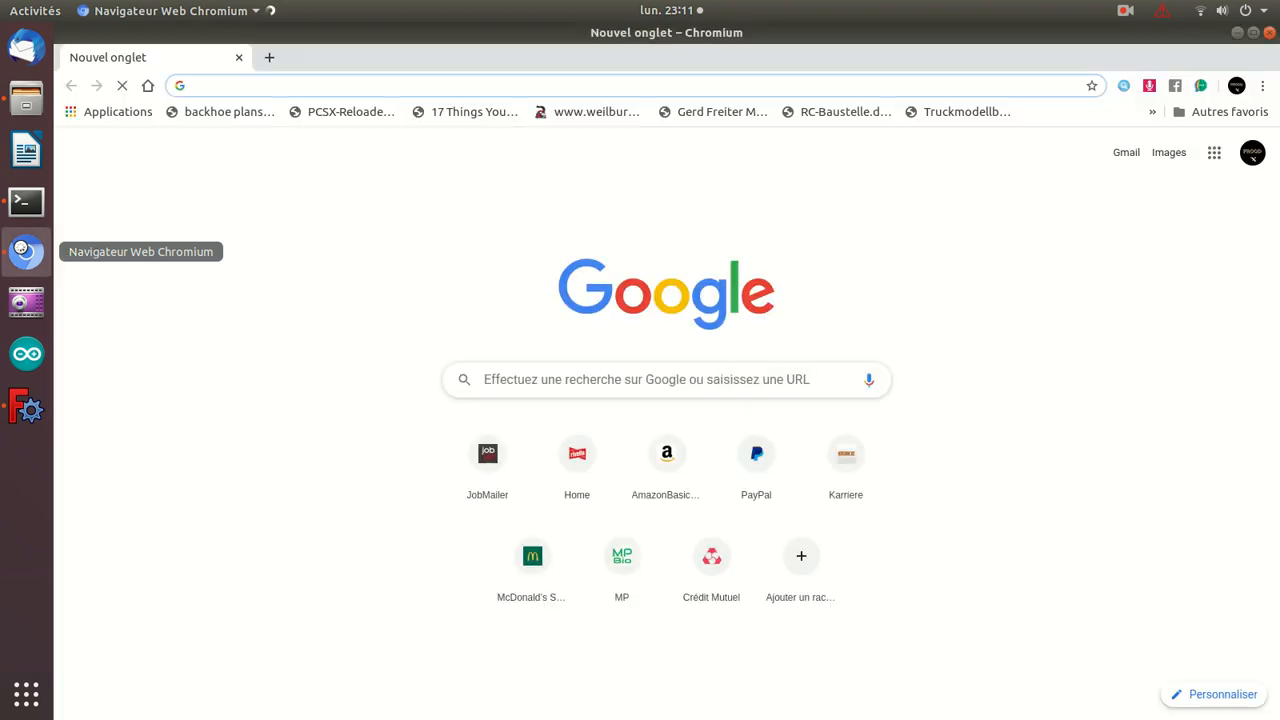
{"action": "left_click", "coordinate": [1214, 152]}
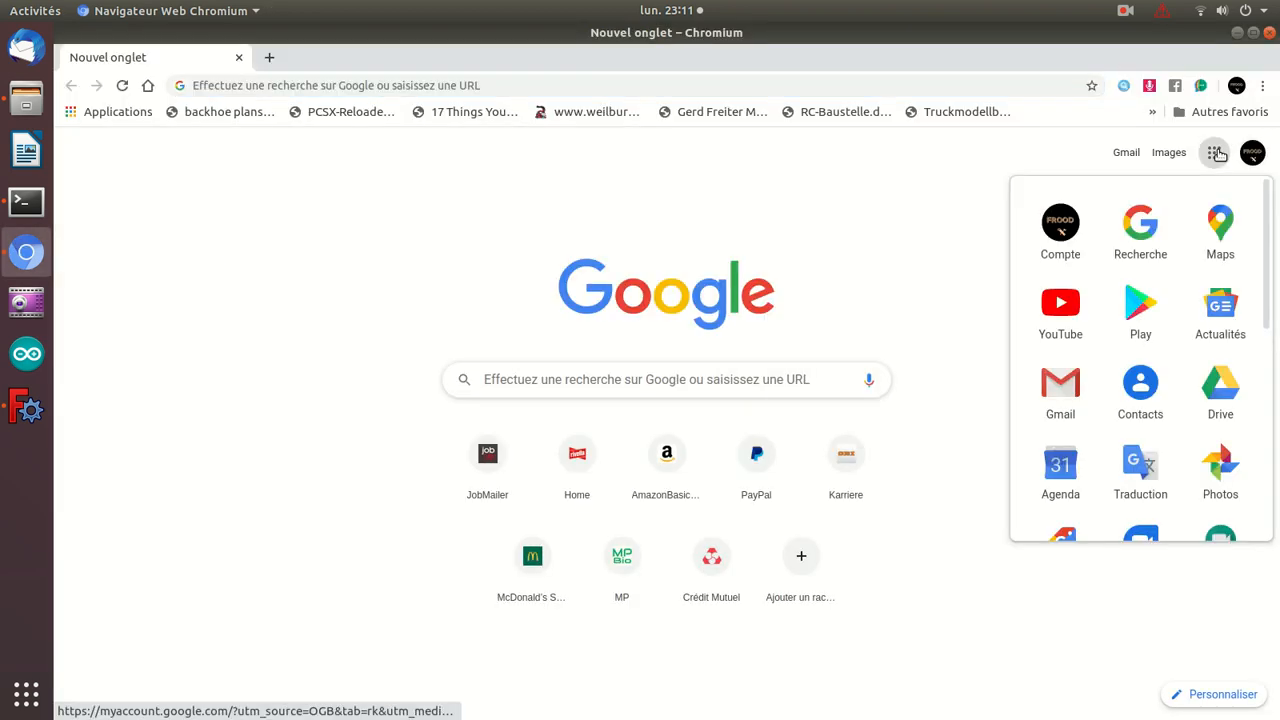
{"action": "left_click", "coordinate": [1062, 303]}
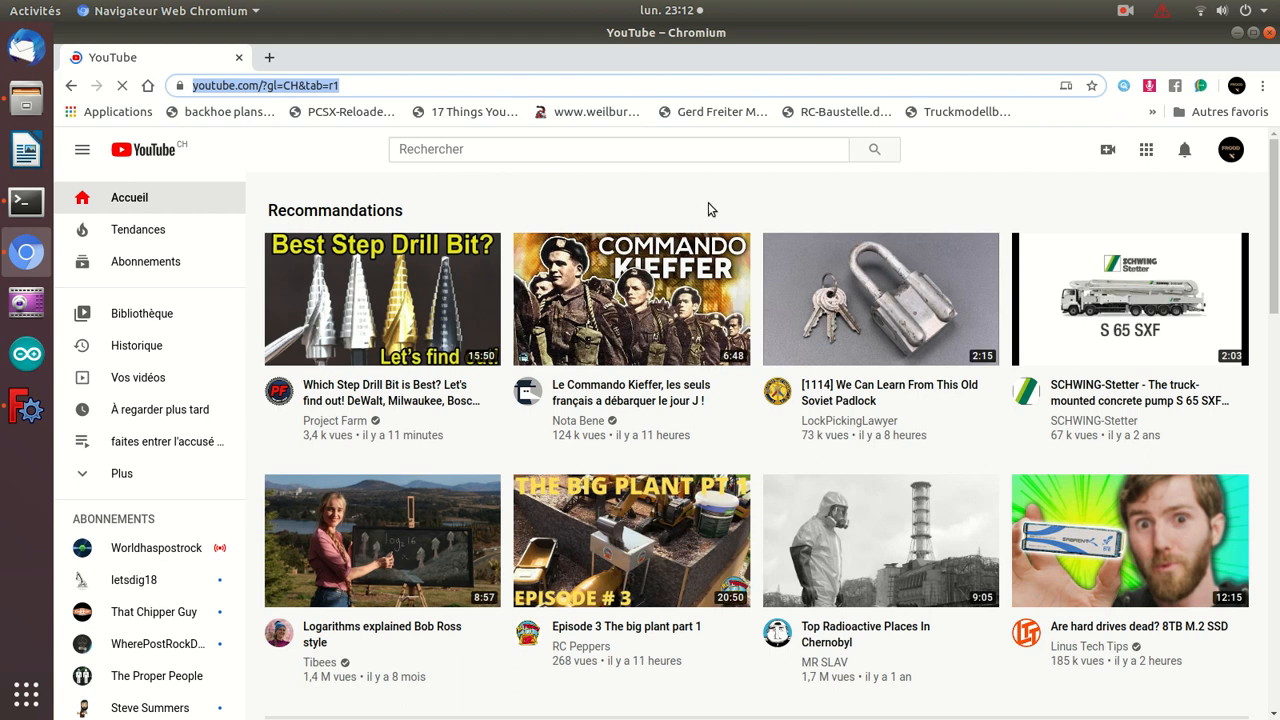
{"action": "left_click", "coordinate": [1187, 151]}
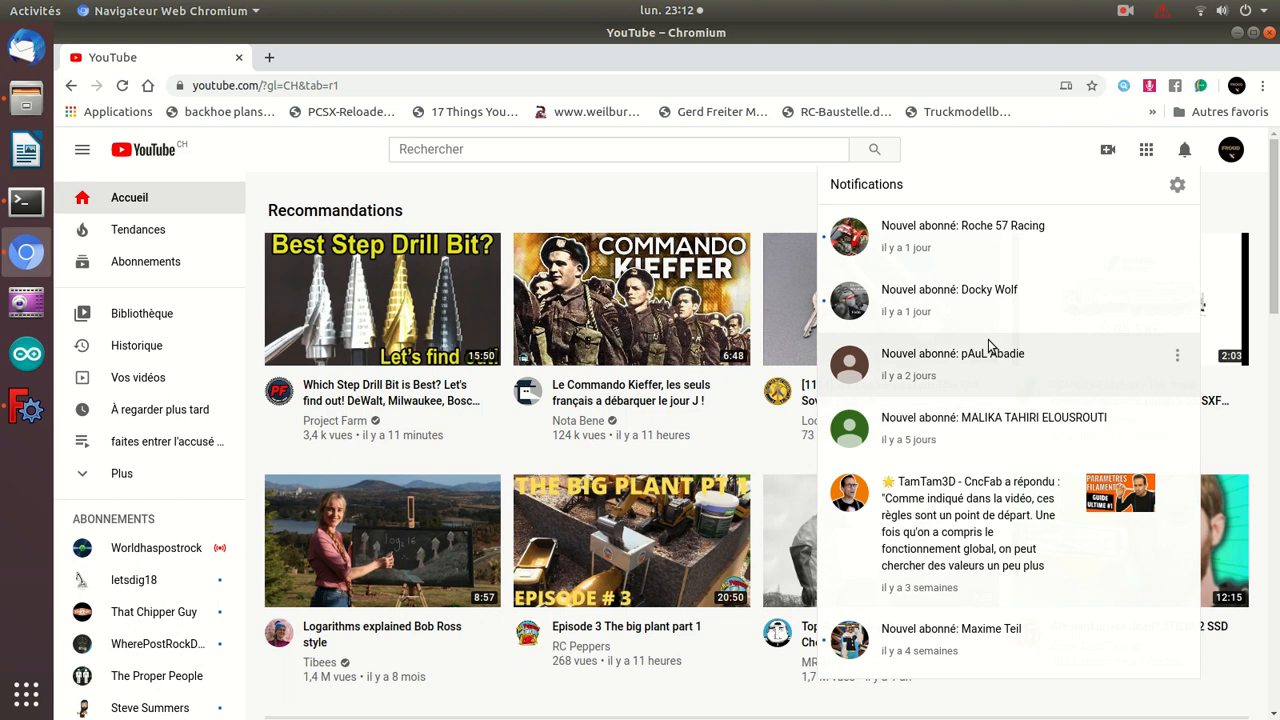
{"action": "left_click", "coordinate": [1237, 36]}
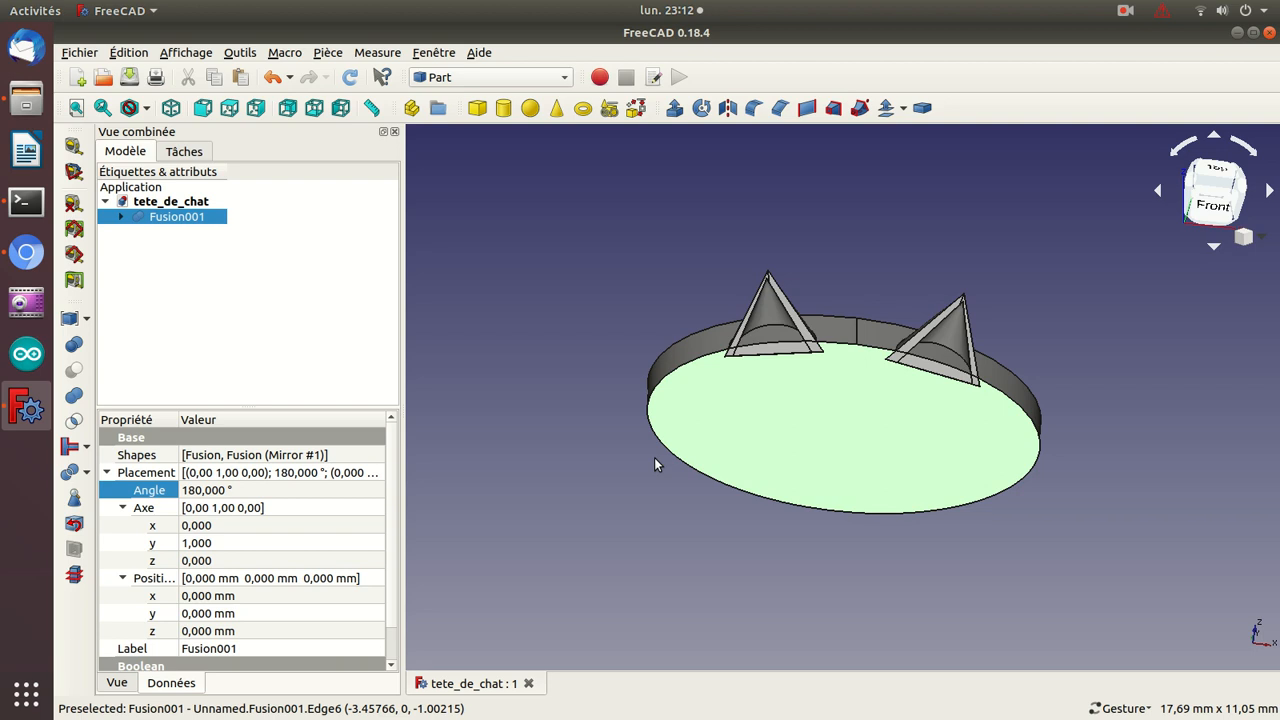
- Close the tete_de_chat document and quit FreeCAD
{"action": "left_click", "coordinate": [529, 684]}
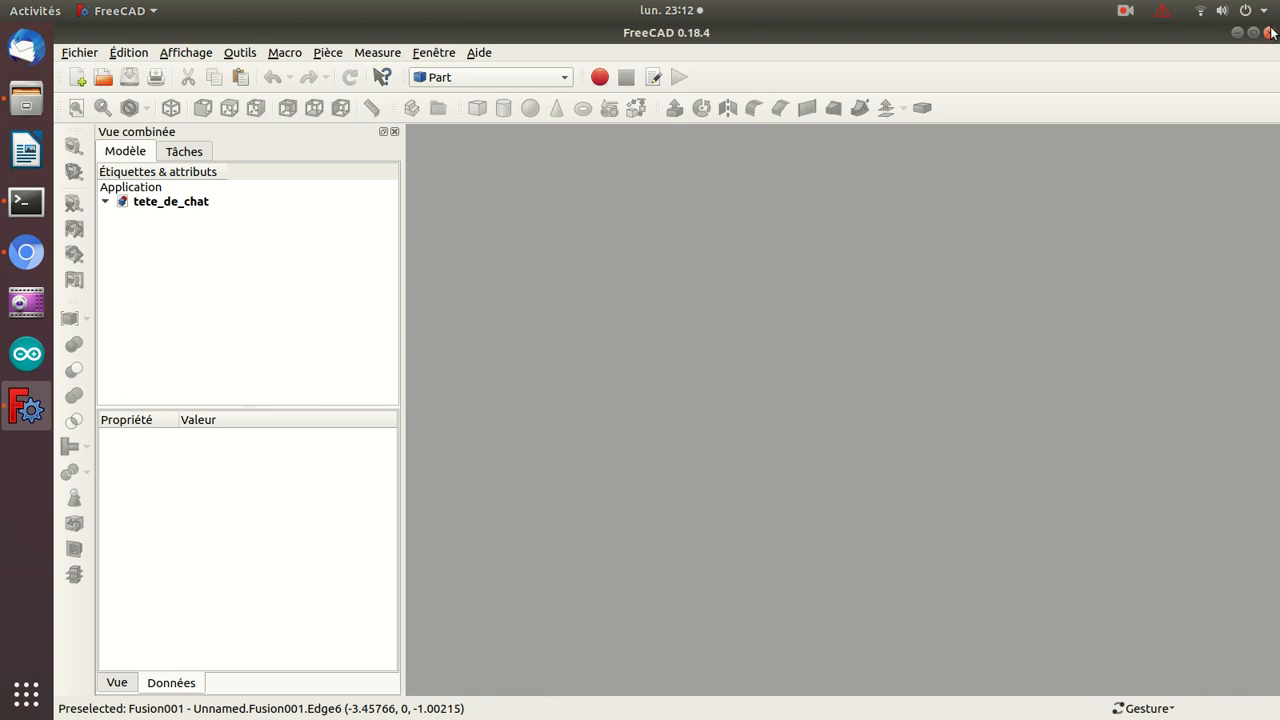
{"action": "left_click", "coordinate": [1271, 32]}
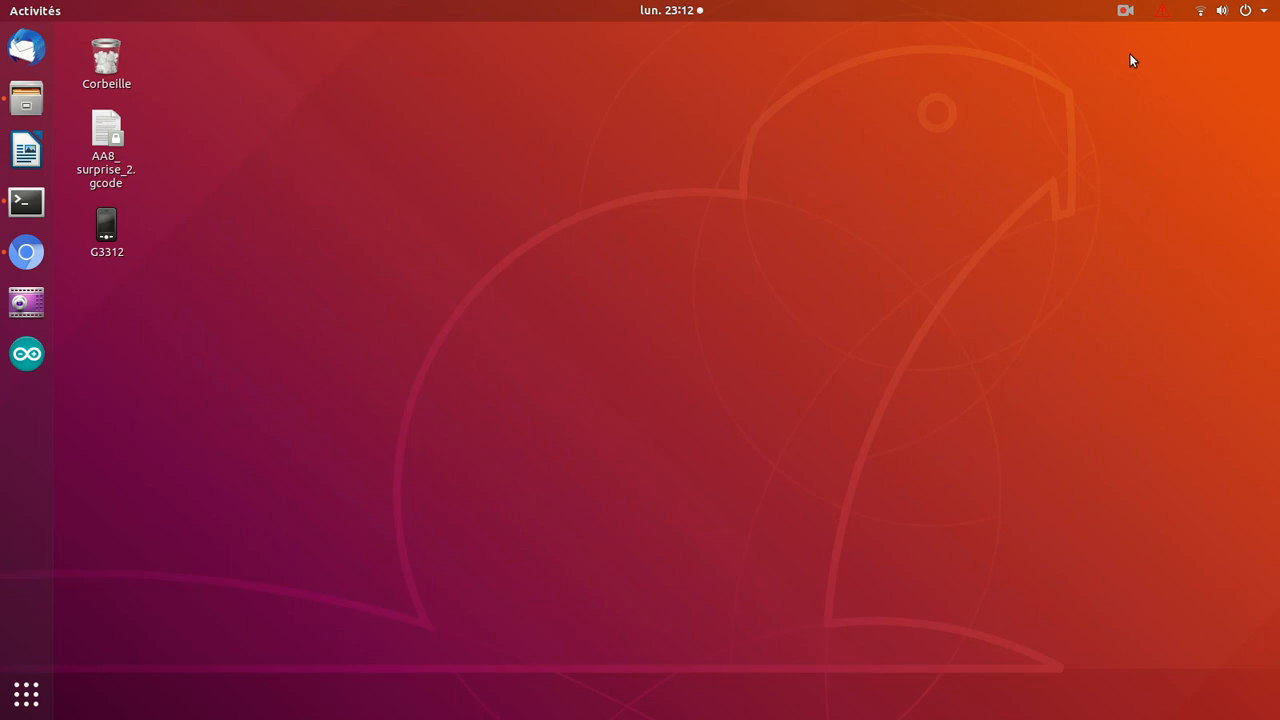
{"action": "left_click", "coordinate": [1125, 12]}
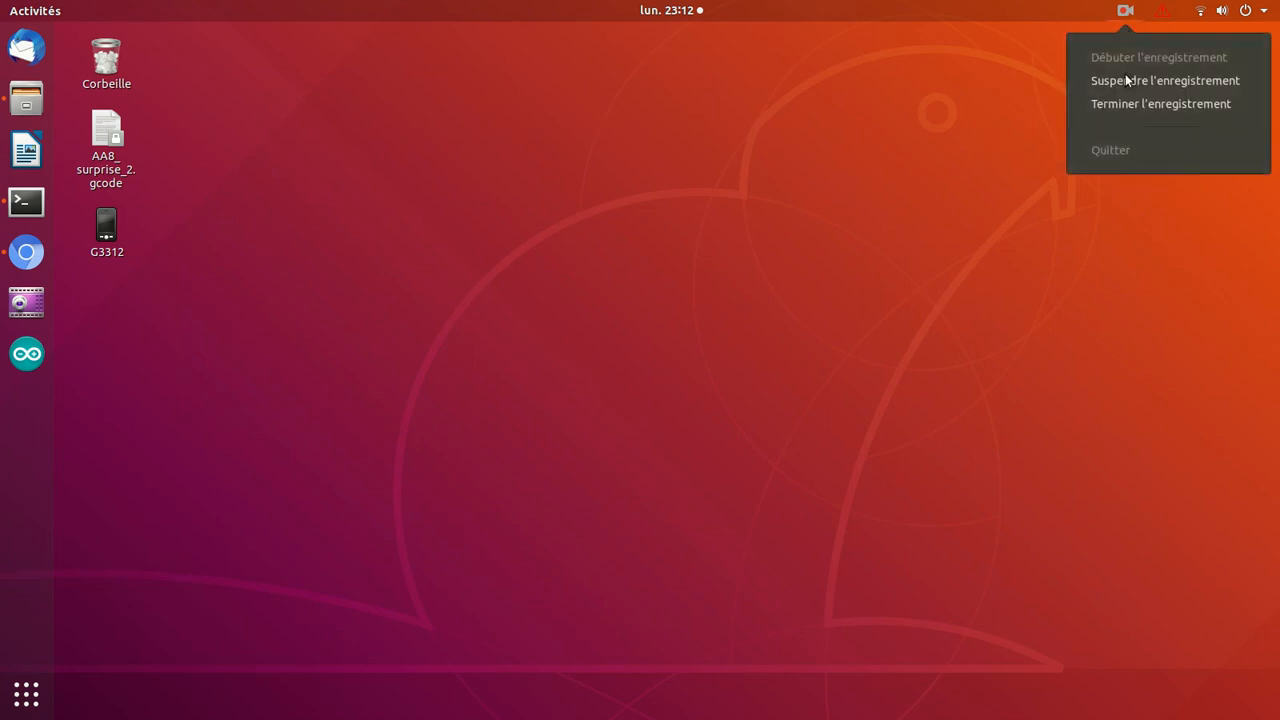